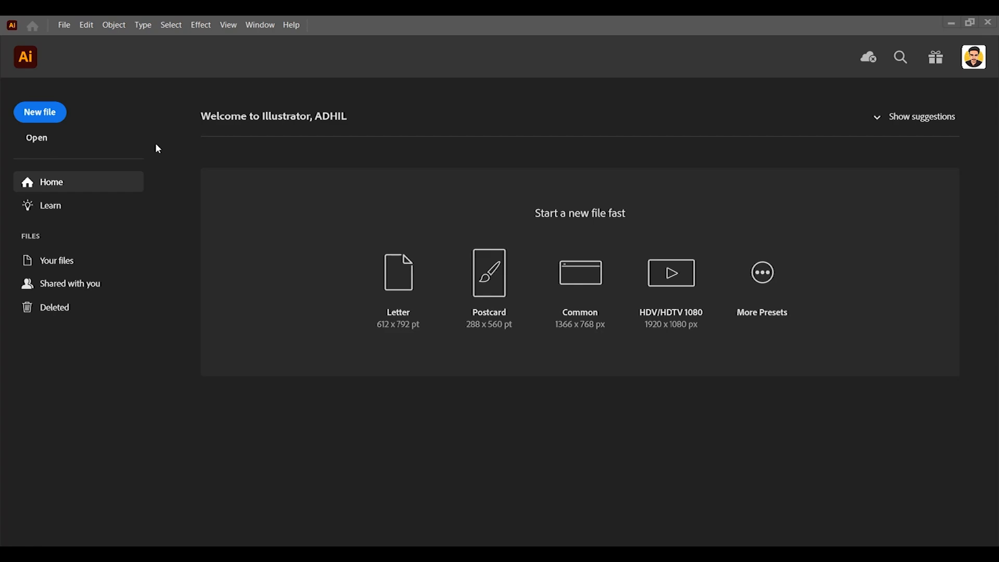
Step: Create a new print document from the A4 preset with units in inches and landscape orientation
{"action": "left_click", "coordinate": [50, 119]}
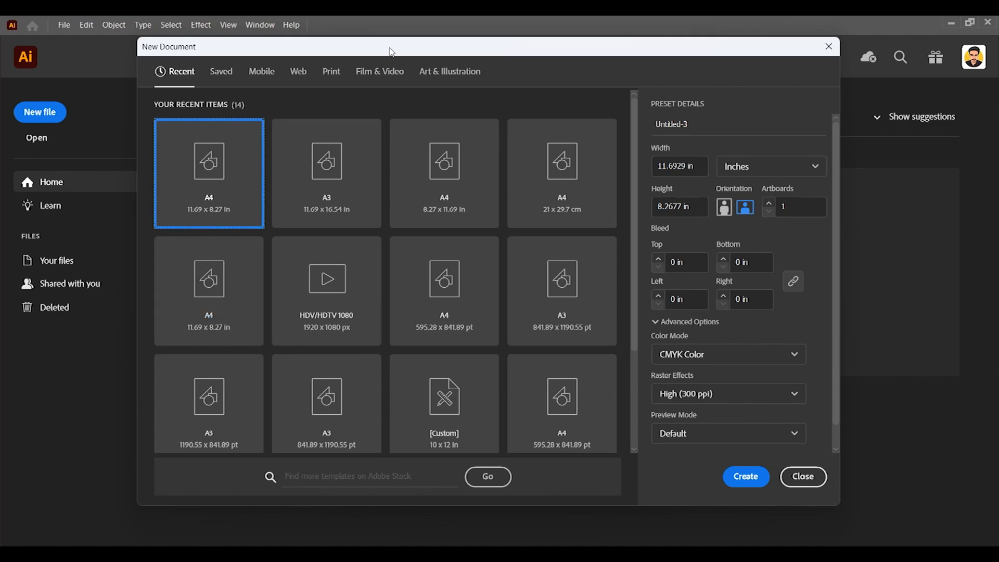
{"action": "left_click_drag", "start_coordinate": [391, 52], "coordinate": [452, 77]}
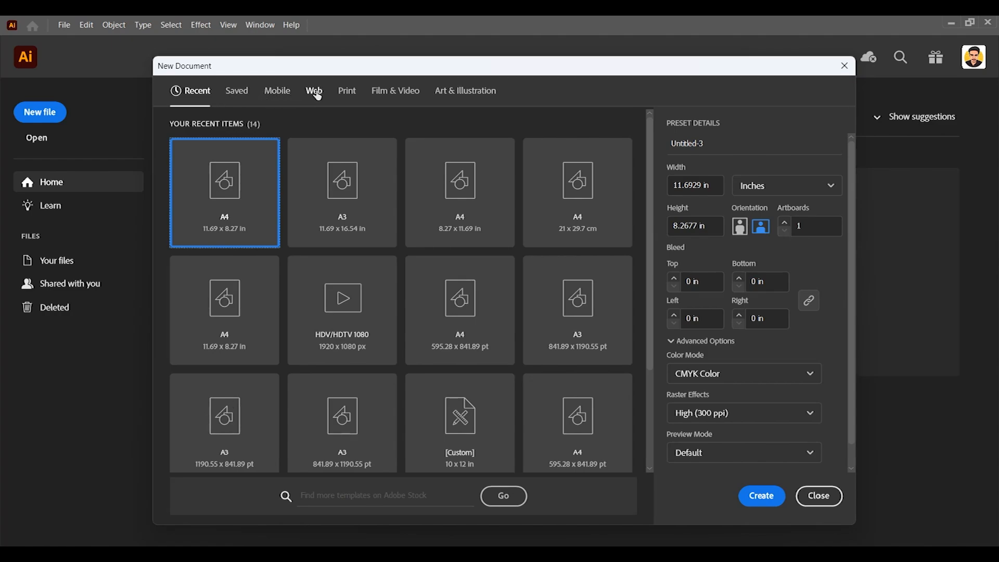
{"action": "left_click", "coordinate": [350, 96]}
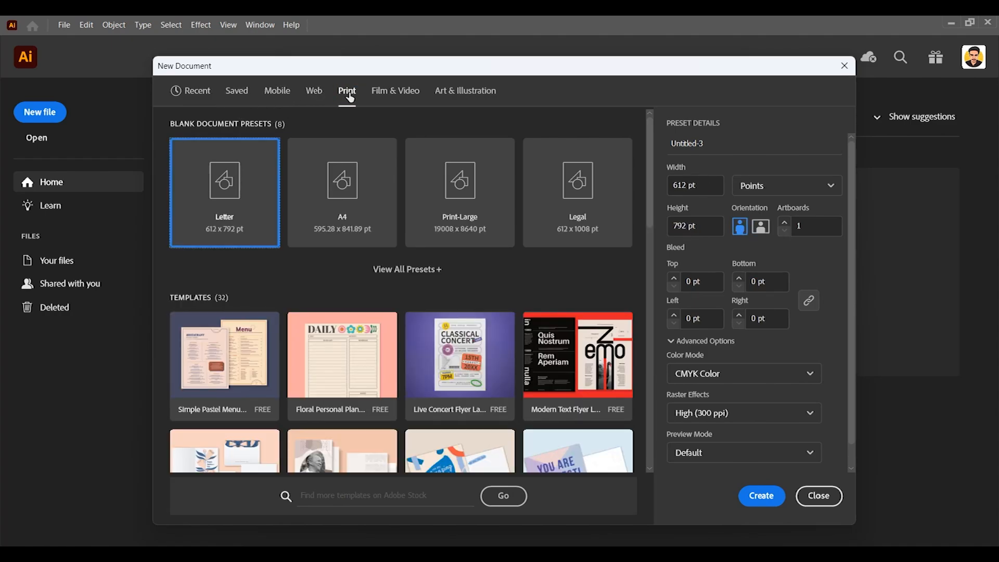
{"action": "left_click", "coordinate": [358, 196]}
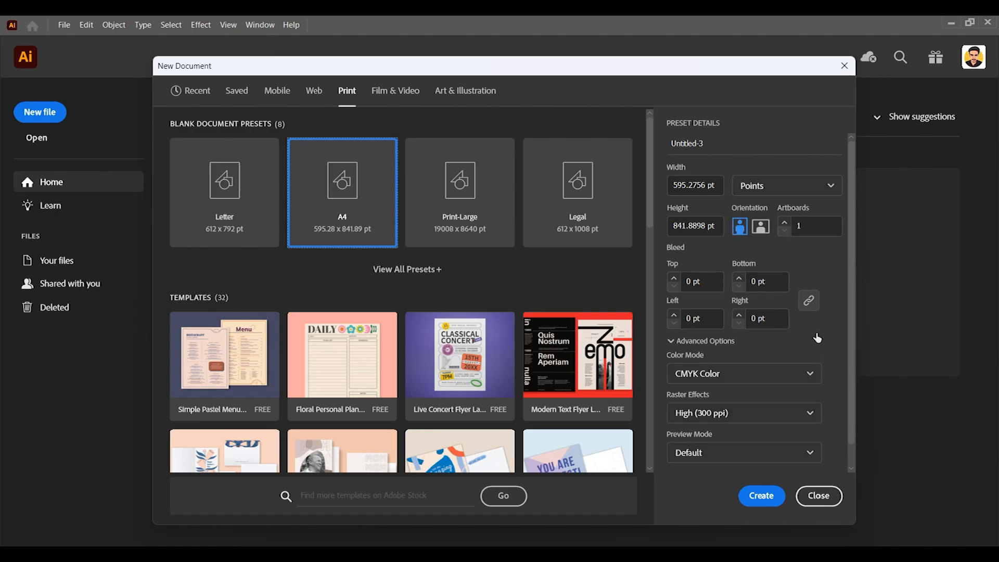
{"action": "left_click", "coordinate": [793, 186]}
{"action": "left_click", "coordinate": [770, 274]}
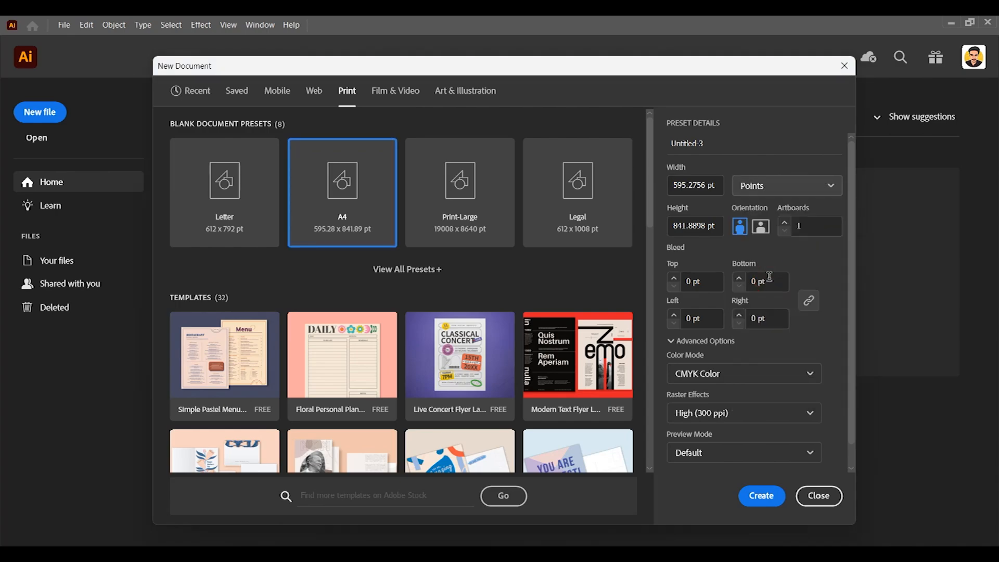
{"action": "left_click", "coordinate": [761, 228]}
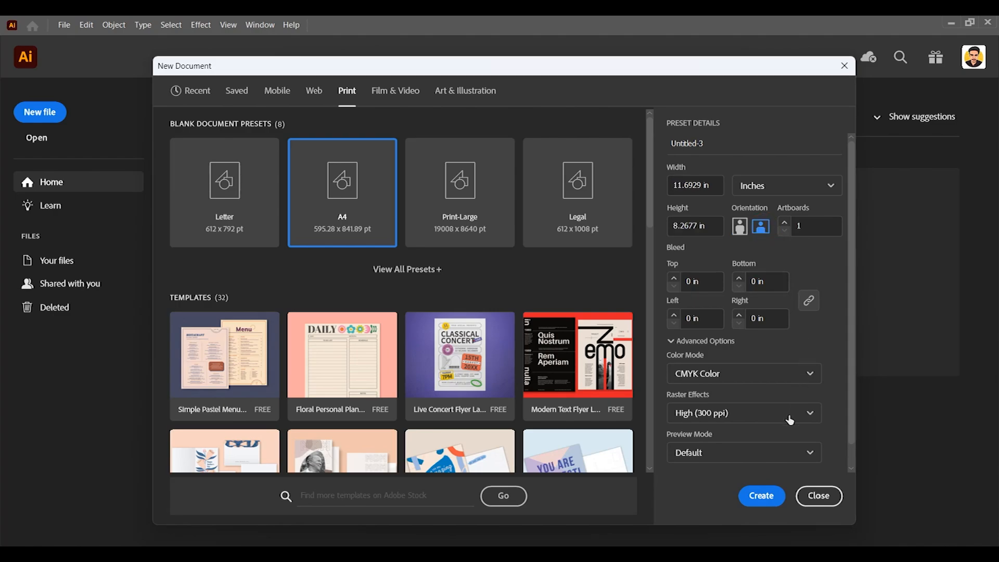
{"action": "left_click", "coordinate": [765, 499]}
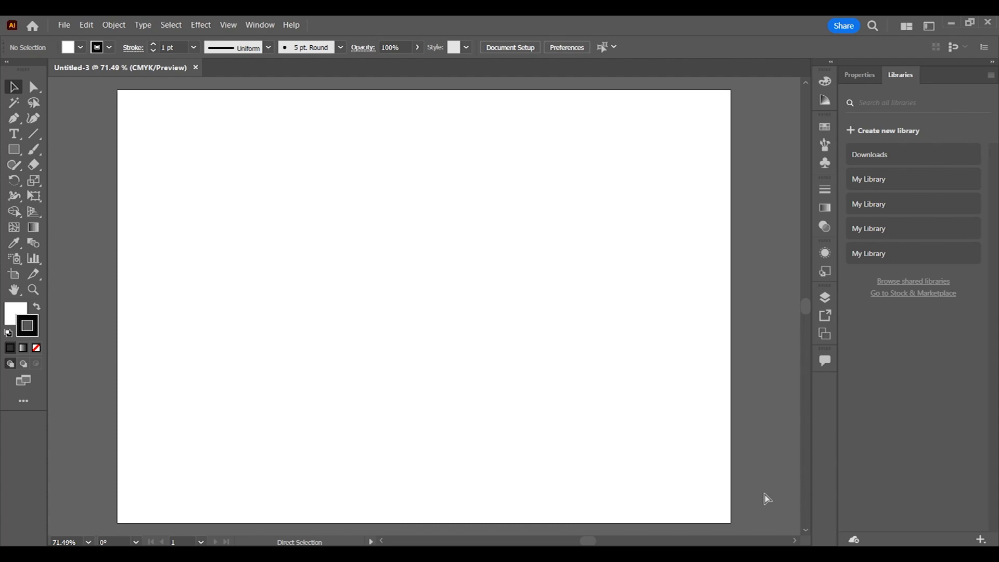
{"action": "key", "text": "ctrl+0"}
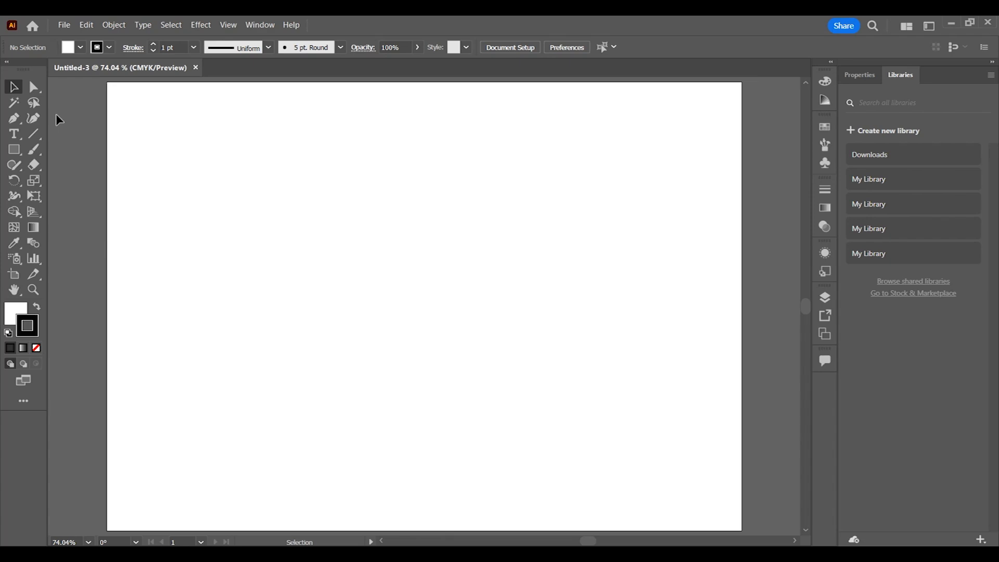
Step: With the Pen tool, draw the top, right and bottom sides of a rectangle about 3.5 in wide and 2.2 in tall
{"action": "left_click", "coordinate": [10, 122]}
{"action": "left_click", "coordinate": [20, 123]}
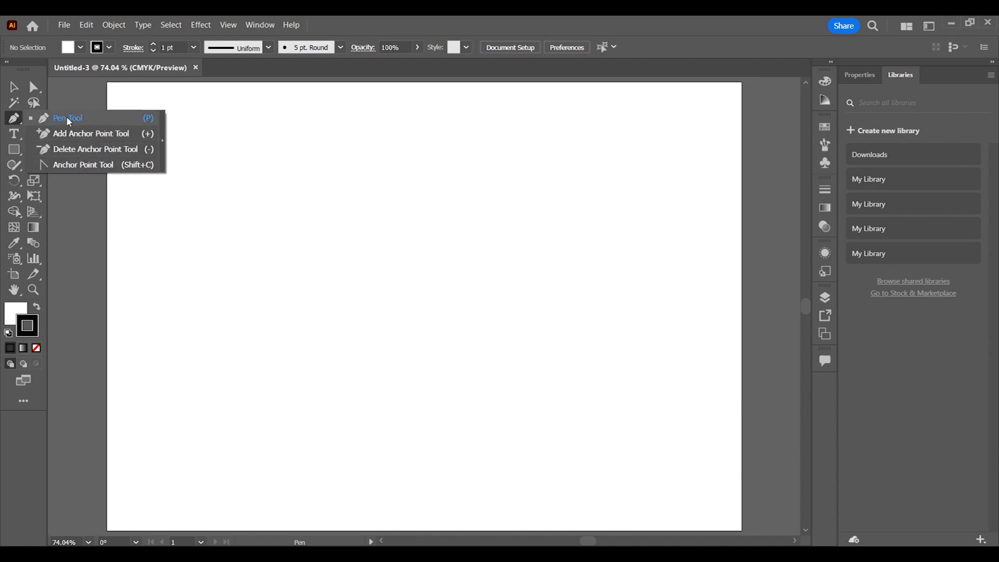
{"action": "left_click", "coordinate": [14, 122]}
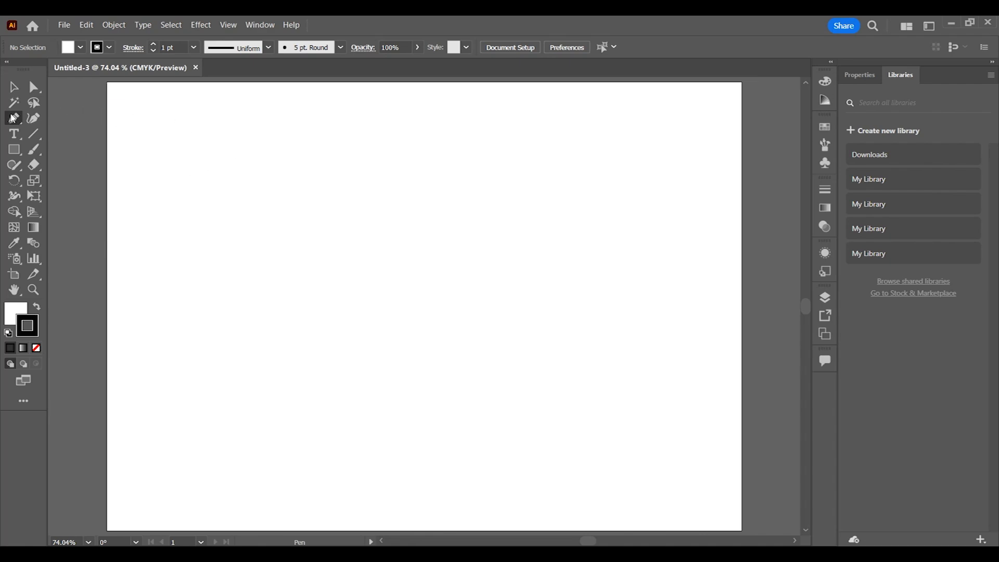
{"action": "left_click", "coordinate": [242, 152]}
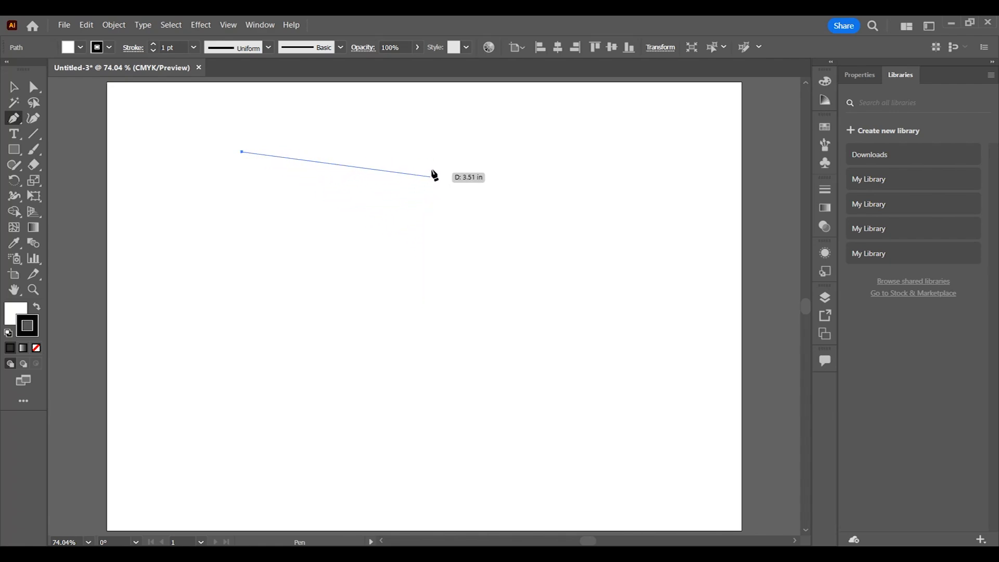
{"action": "left_click", "coordinate": [433, 152]}
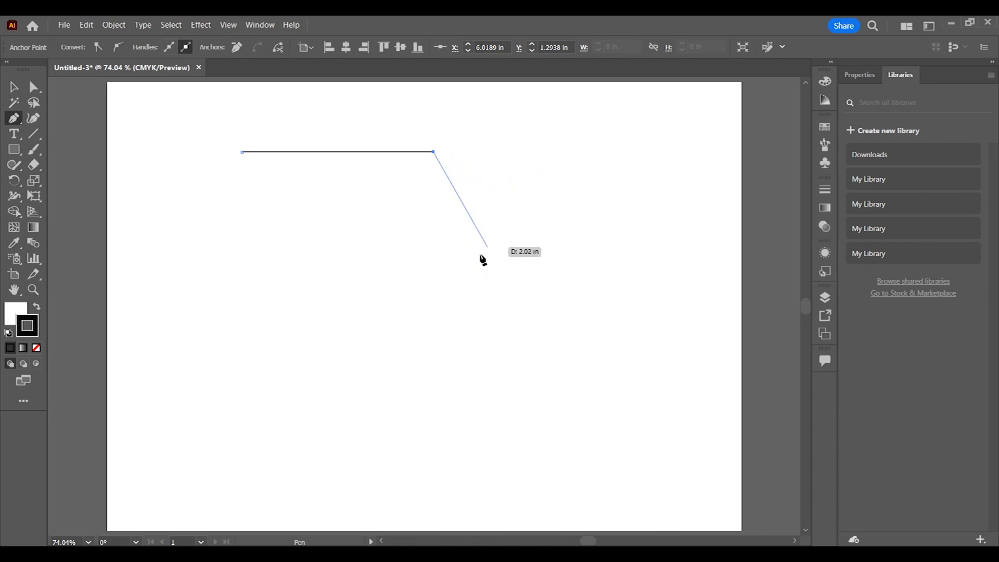
{"action": "left_click", "coordinate": [434, 271]}
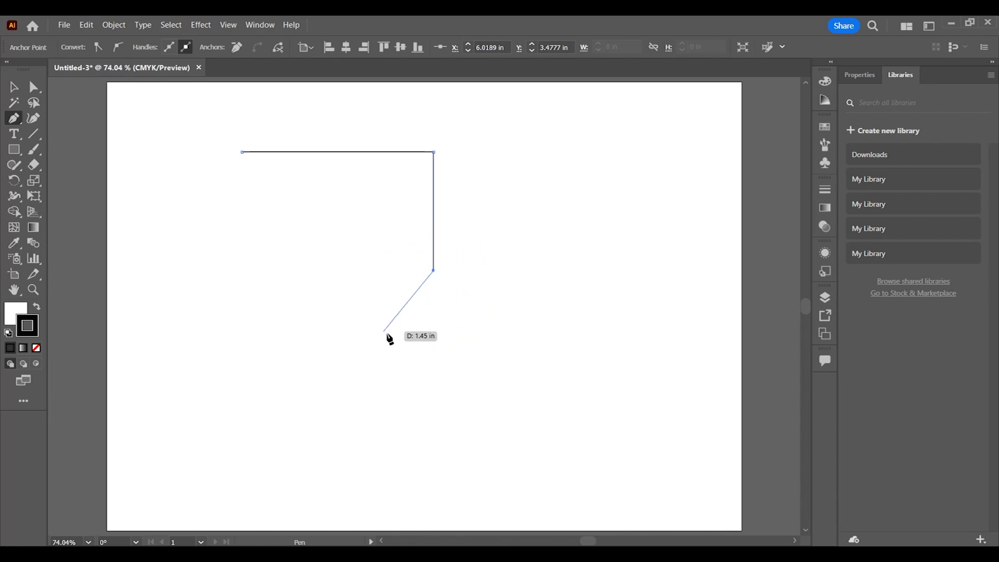
{"action": "left_click", "coordinate": [306, 271]}
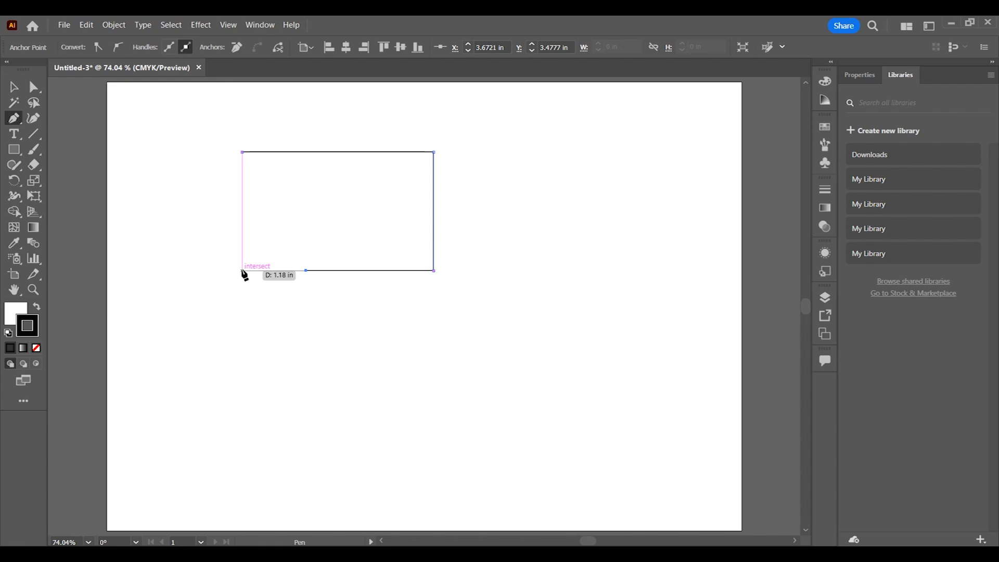
{"action": "left_click", "coordinate": [242, 270]}
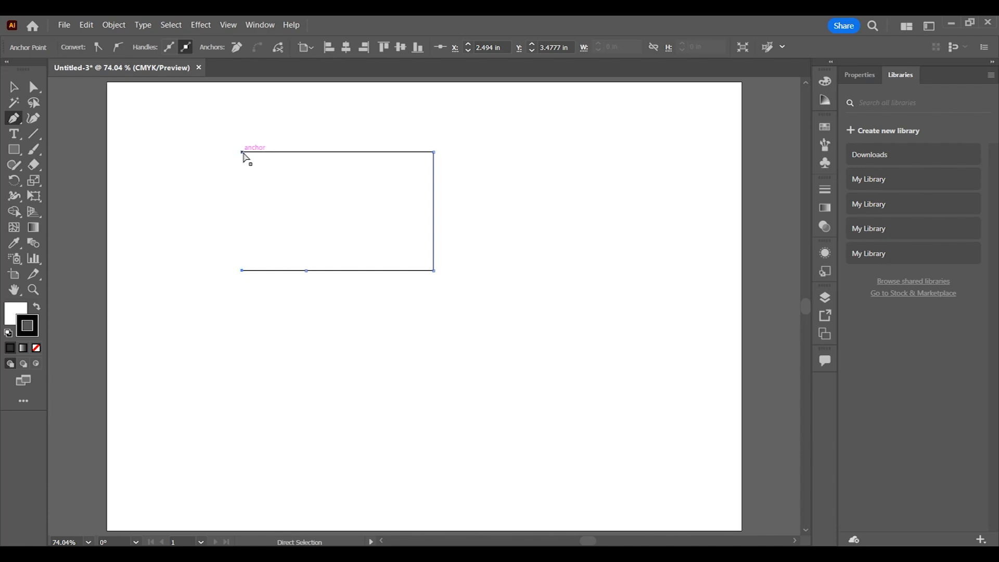
Step: Close the rectangular path by joining its lower-left corner to the starting anchor point
{"action": "key", "text": "ctrl+plus"}
{"action": "key", "text": "ctrl+plus"}
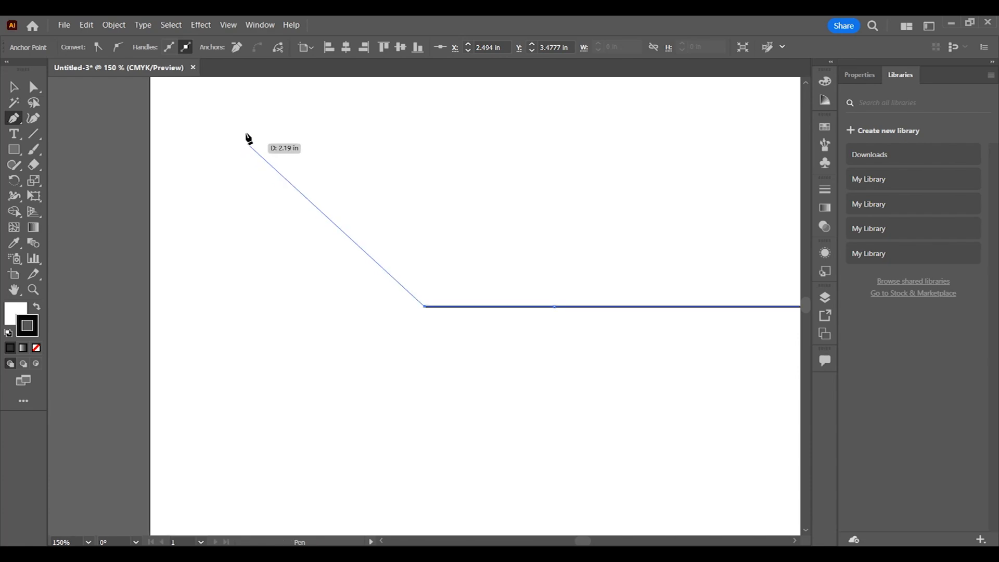
{"action": "scroll", "coordinate": [286, 161], "scroll_direction": "up", "scroll_amount": 4}
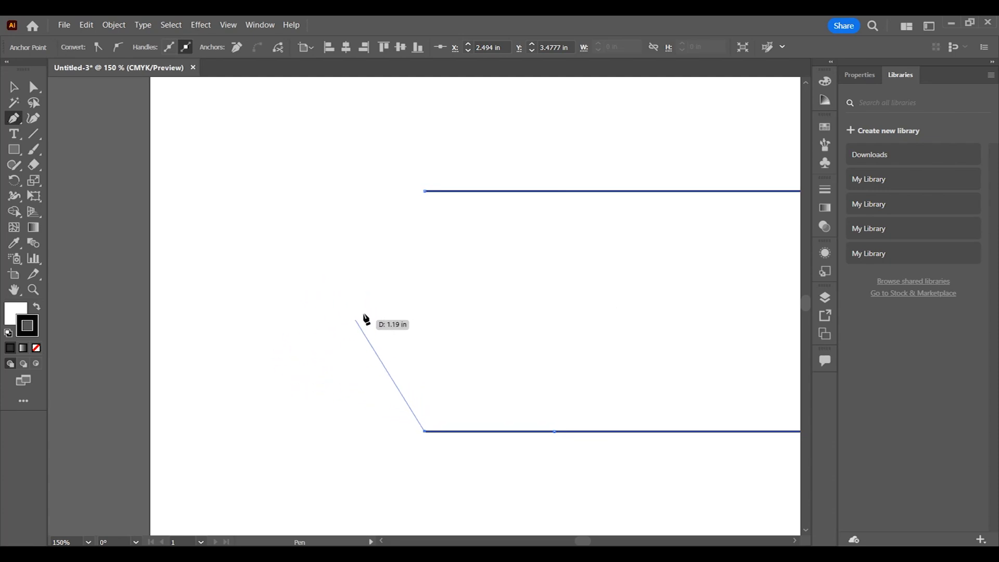
{"action": "left_click", "coordinate": [424, 192]}
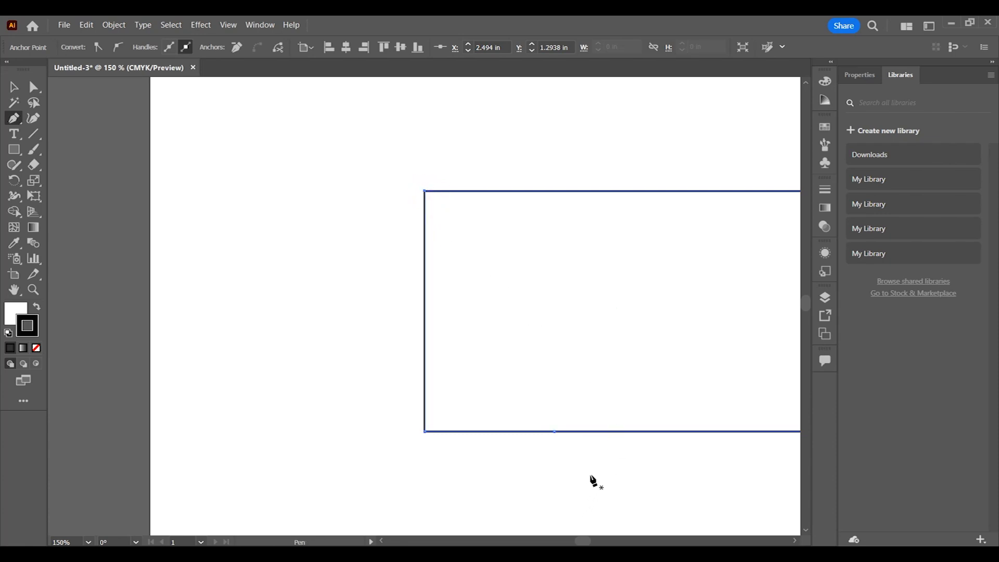
{"action": "key", "text": "ctrl+0"}
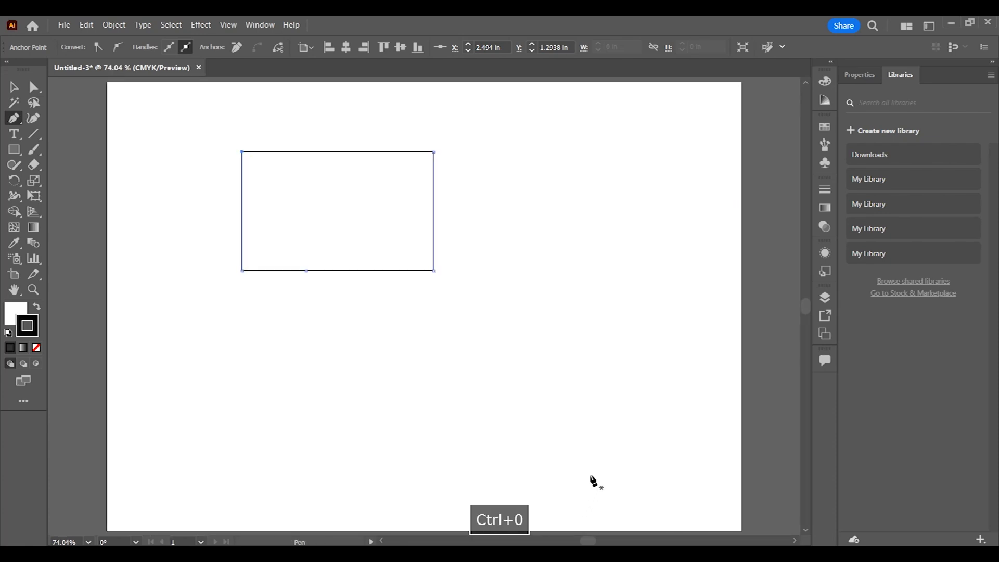
{"action": "scroll", "coordinate": [593, 481], "scroll_direction": "up", "scroll_amount": 1}
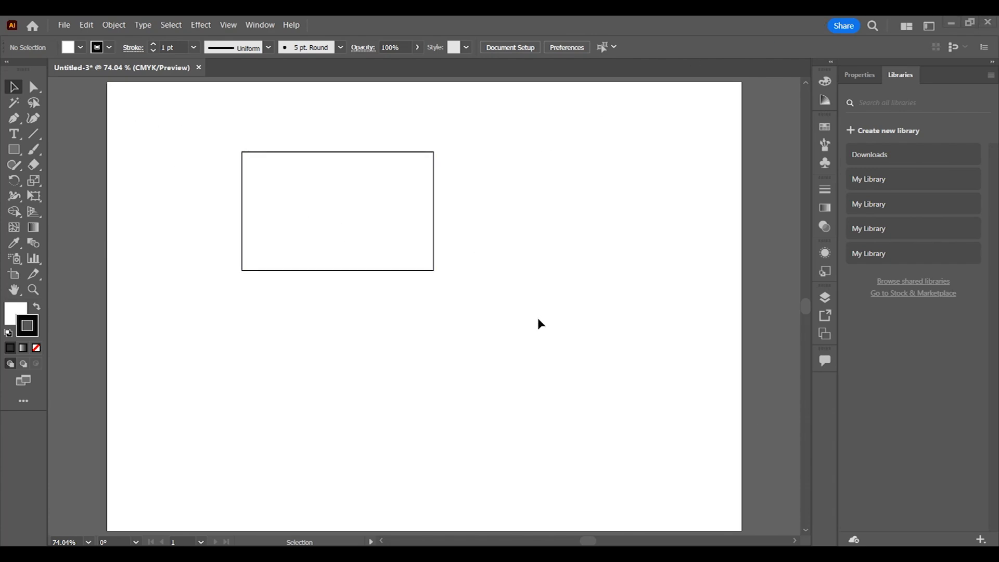
Step: Select the pen-drawn rectangle and delete it from the artboard
{"action": "key", "text": "ctrl+a"}
{"action": "left_click_drag", "start_coordinate": [160, 112], "coordinate": [530, 364]}
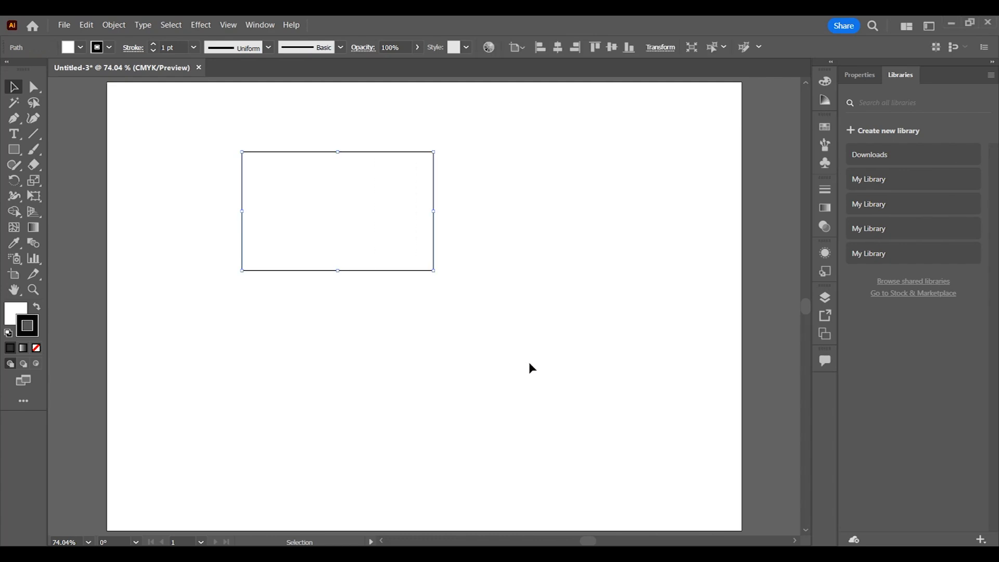
{"action": "key", "text": "Delete"}
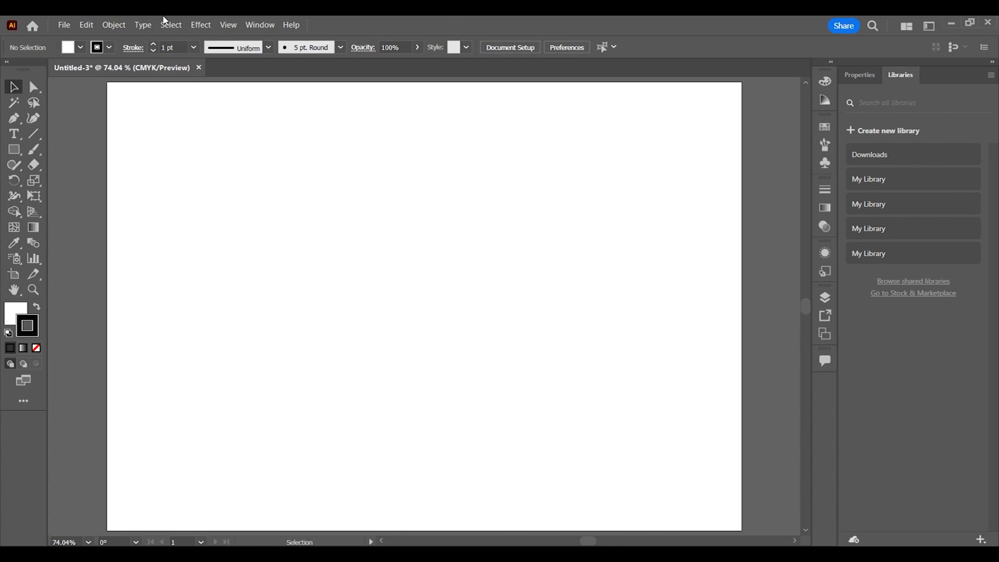
{"action": "left_click", "coordinate": [227, 26]}
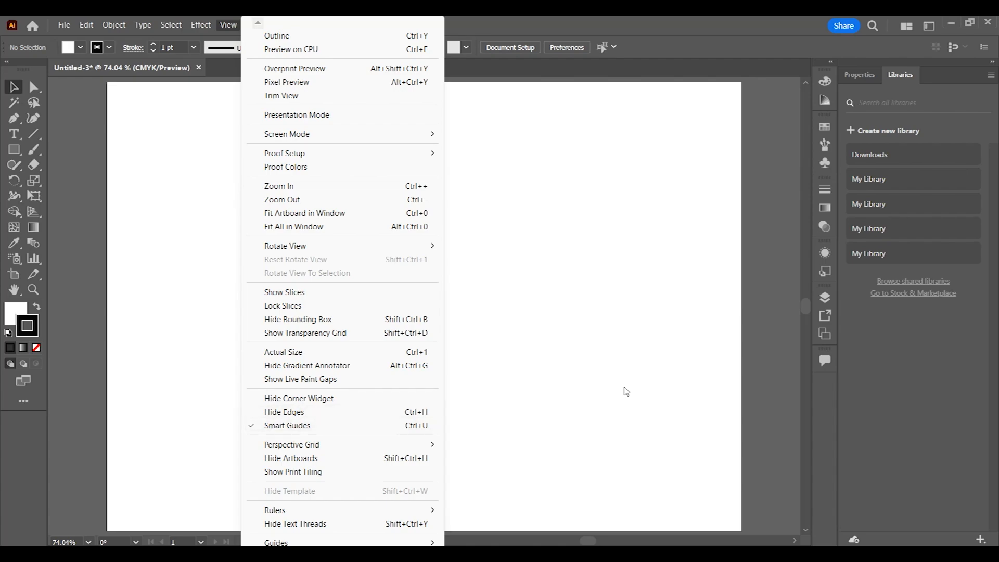
{"action": "left_click", "coordinate": [495, 287]}
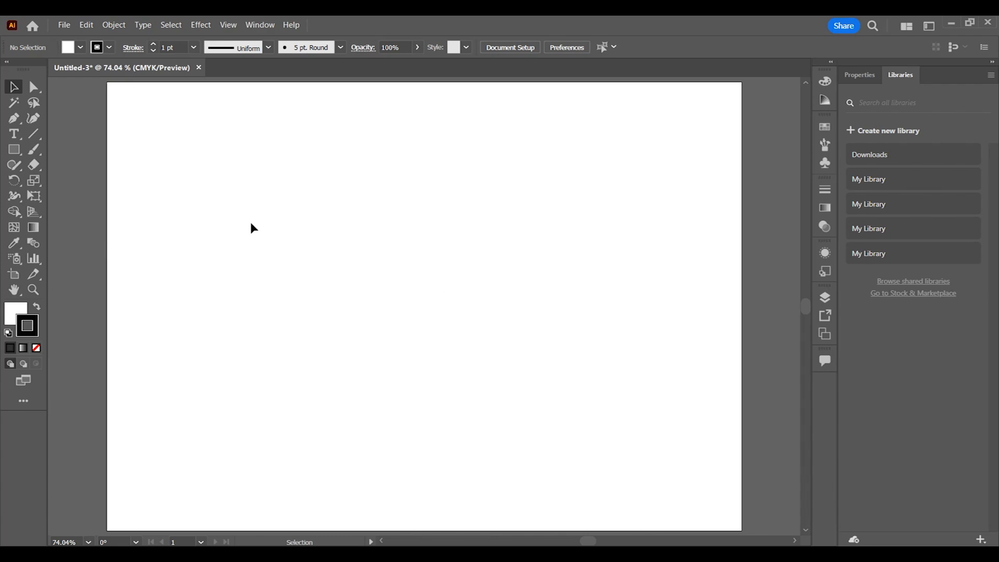
Step: Draw a straight vertical line with the Pen tool near the artboard's centre, ending at about X 5.7 in, Y 4.7 in, and leave the path open
{"action": "left_click", "coordinate": [14, 119]}
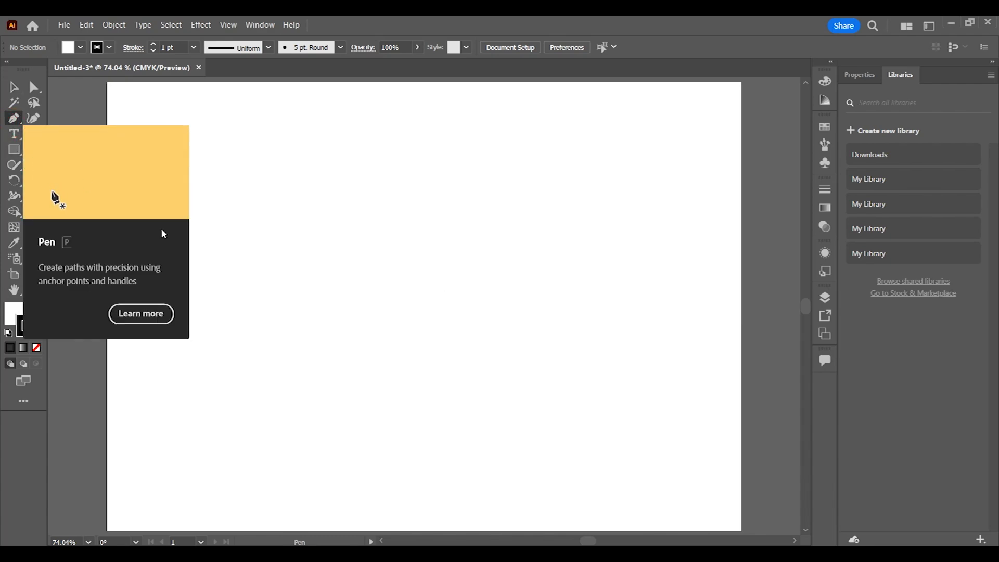
{"action": "left_click", "coordinate": [416, 163]}
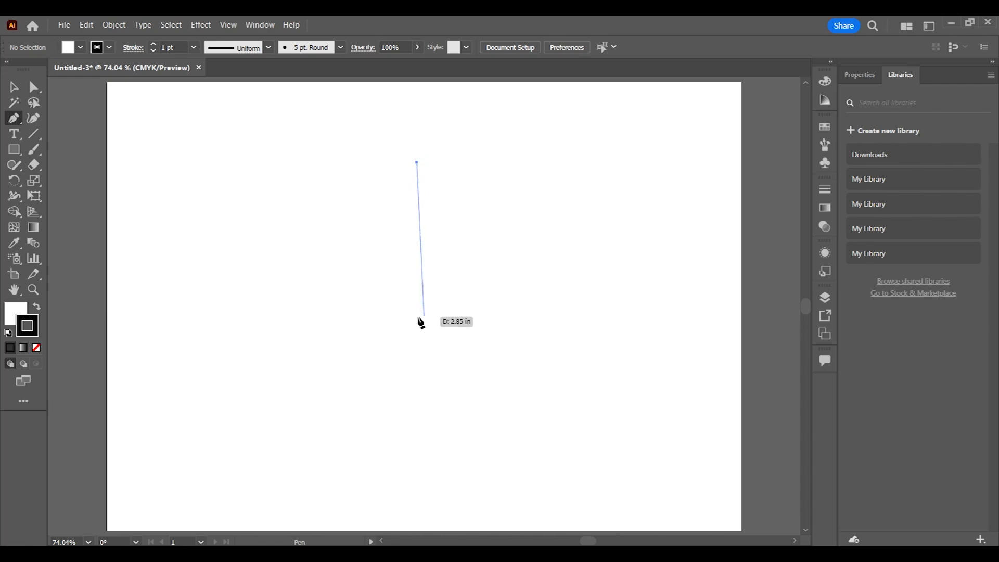
{"action": "left_click", "coordinate": [416, 353], "text": "shift"}
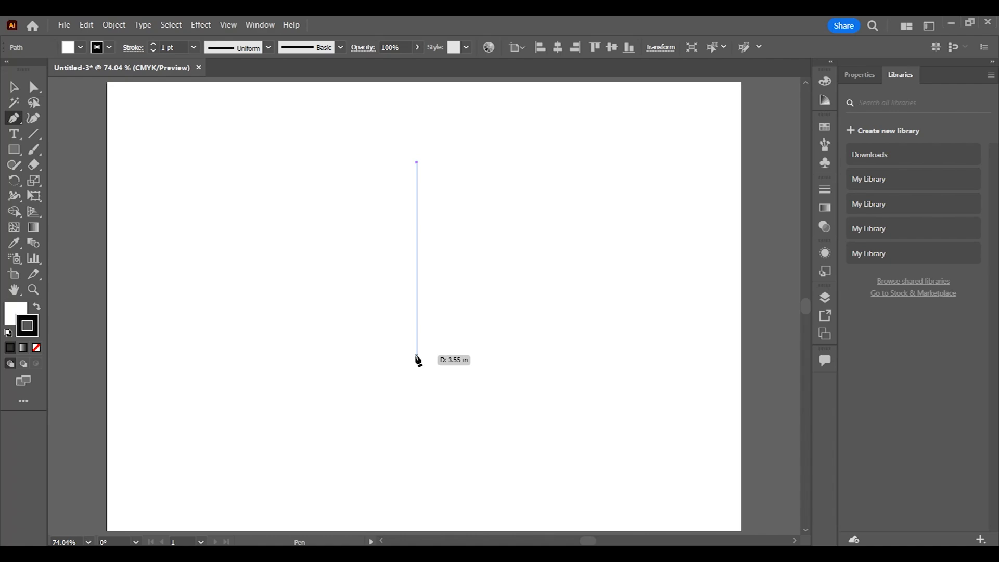
{"action": "left_click", "coordinate": [536, 307]}
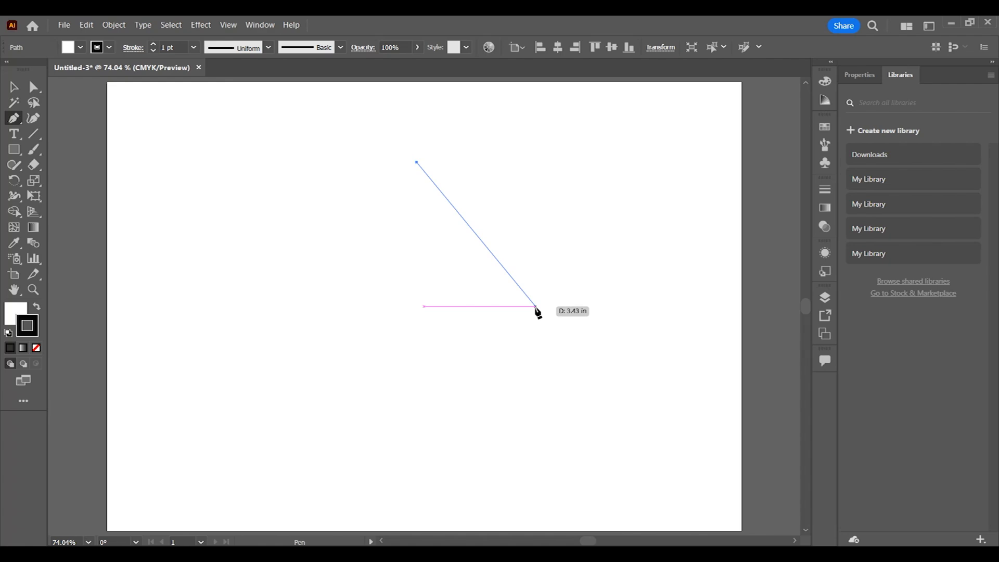
{"action": "left_click", "coordinate": [416, 336]}
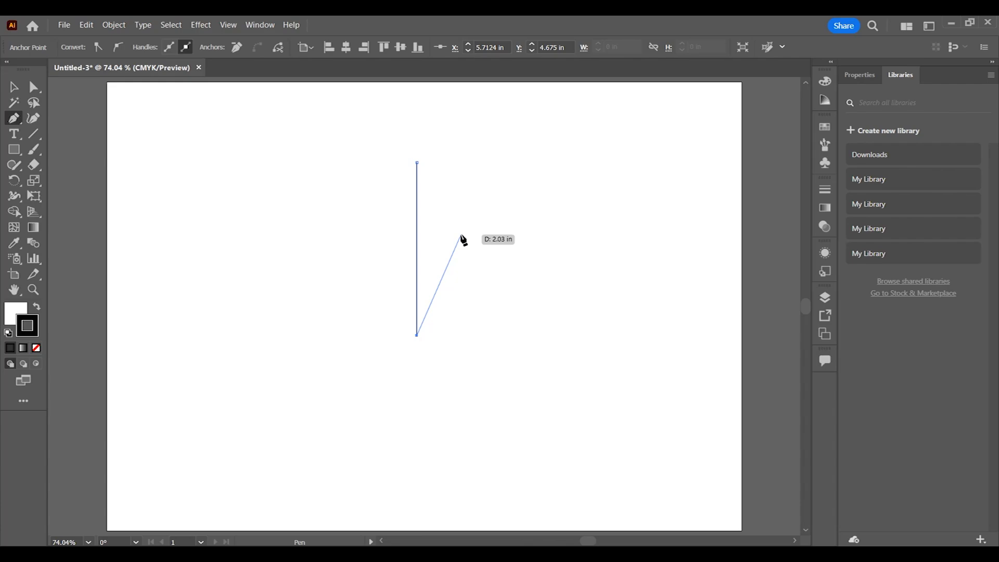
{"action": "key", "text": "Escape"}
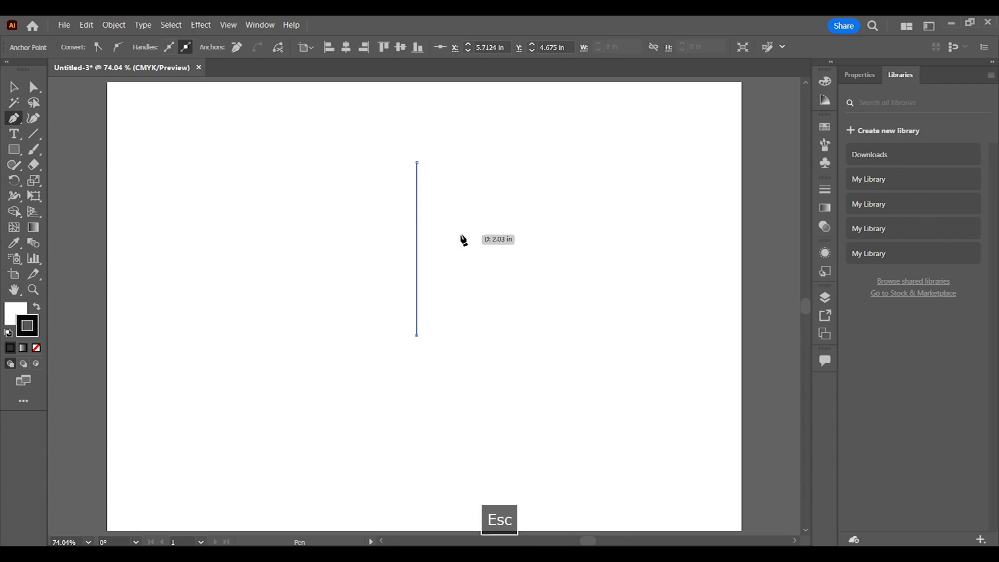
Step: Turn off Smart Guides and draw an open zigzag path of six anchor points to the left of the vertical line with the Pen tool
{"action": "left_click", "coordinate": [228, 25]}
{"action": "left_click", "coordinate": [285, 425]}
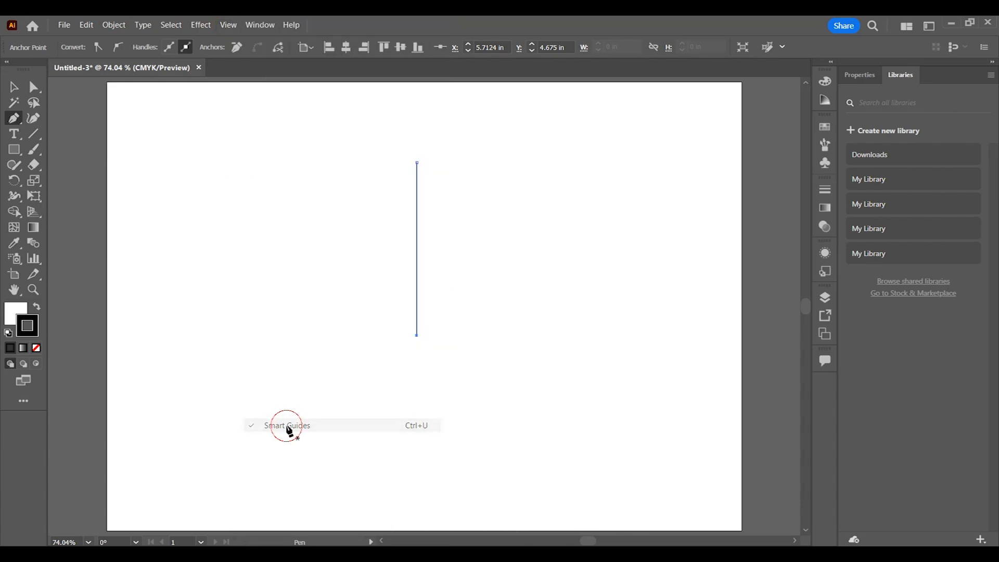
{"action": "left_click", "coordinate": [272, 178]}
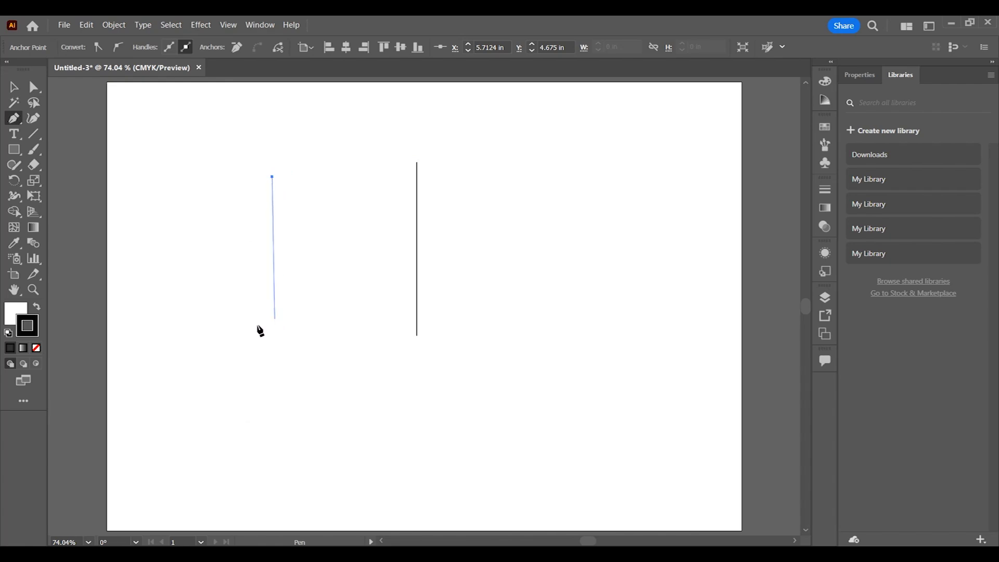
{"action": "left_click", "coordinate": [271, 366]}
{"action": "left_click", "coordinate": [318, 284]}
{"action": "left_click", "coordinate": [317, 197]}
{"action": "left_click", "coordinate": [351, 267]}
{"action": "left_click", "coordinate": [327, 363]}
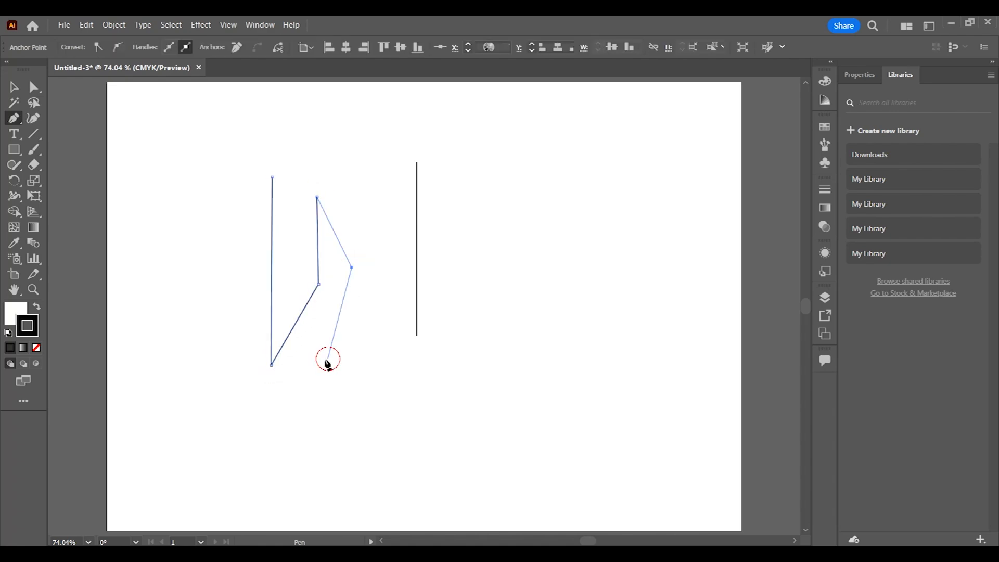
{"action": "key", "text": "Escape"}
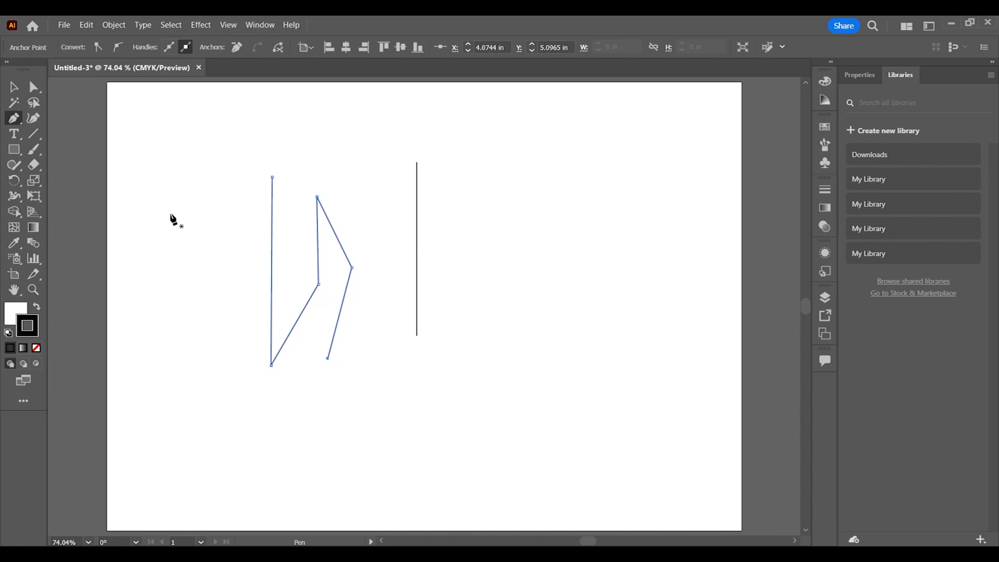
{"action": "left_click", "coordinate": [13, 90]}
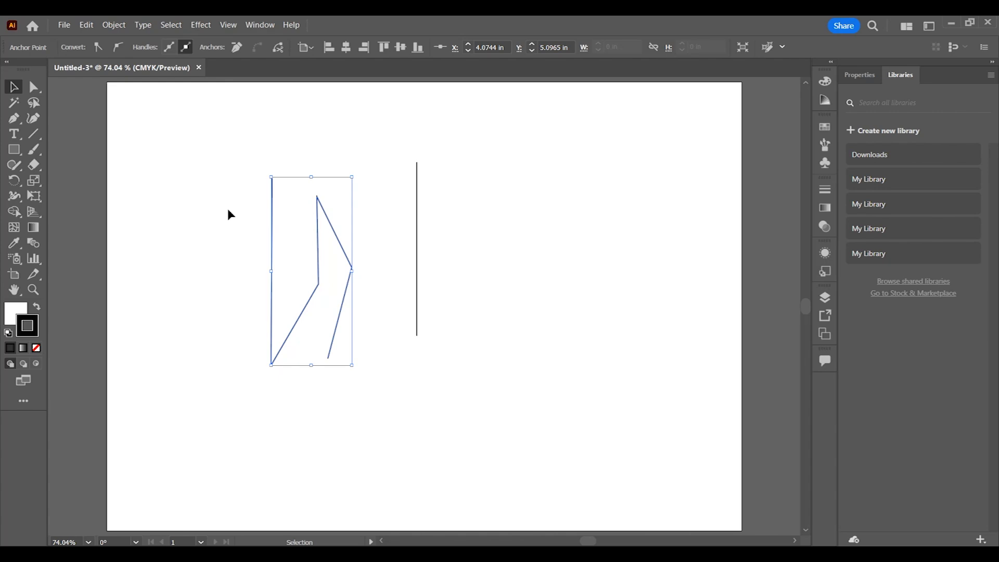
Step: Delete all the paths from the artboard and turn Smart Guides back on
{"action": "key", "text": "ctrl+a"}
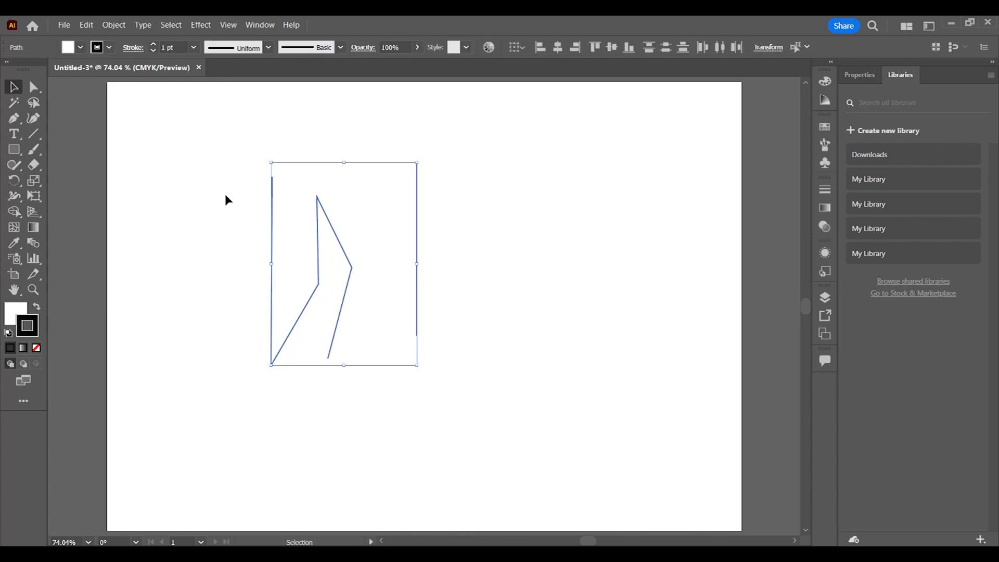
{"action": "key", "text": "Delete"}
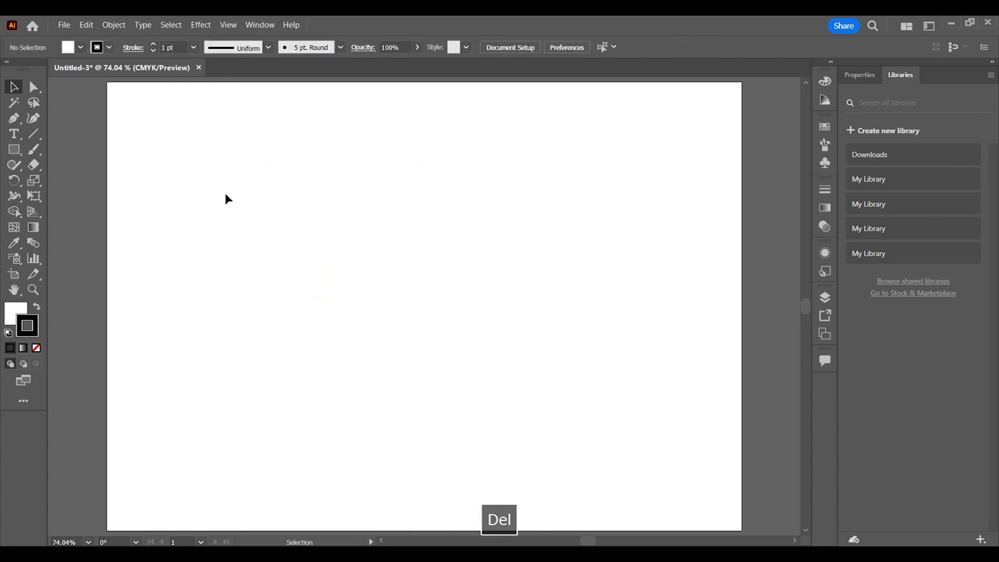
{"action": "left_click", "coordinate": [227, 24]}
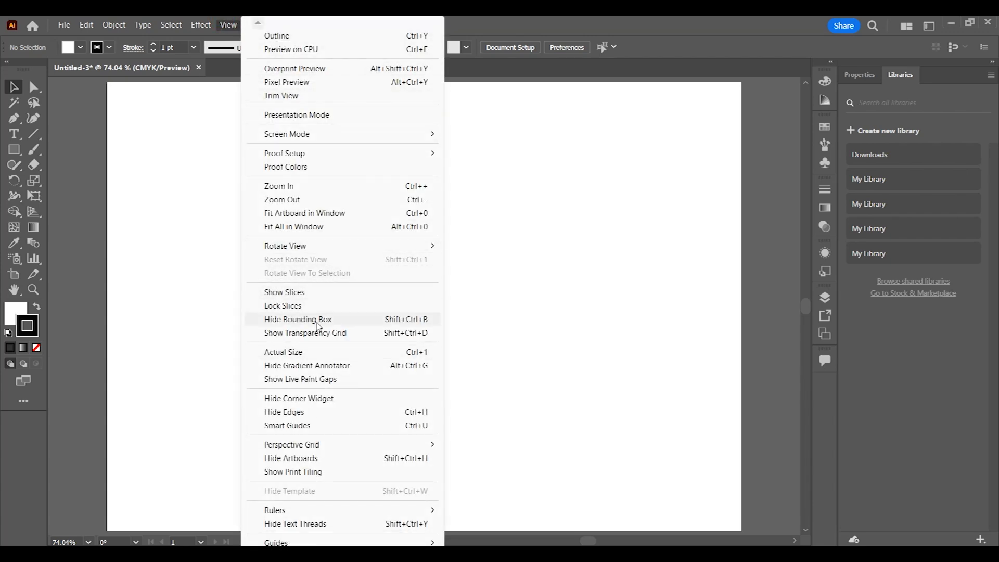
{"action": "left_click", "coordinate": [296, 425]}
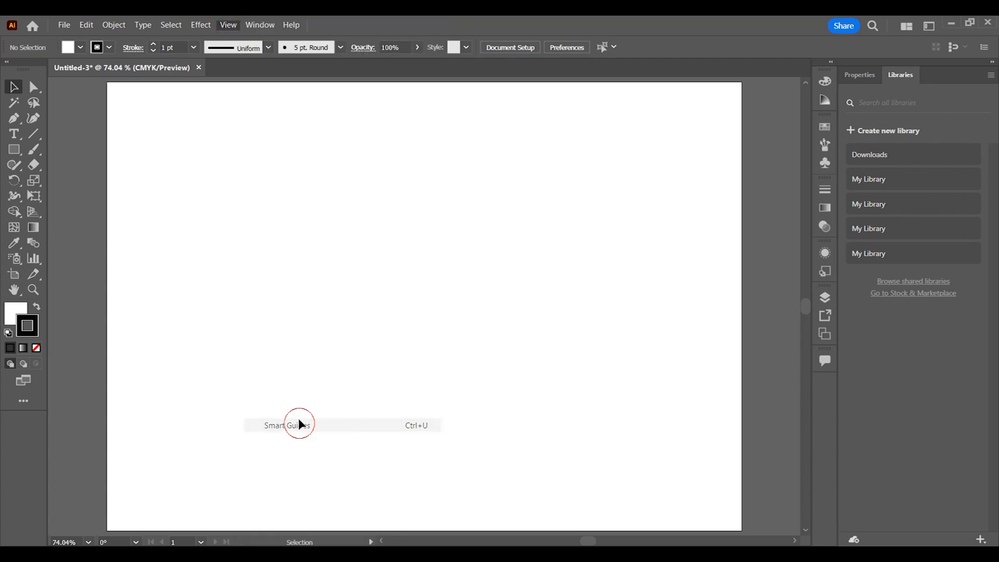
Step: Draw a closed rectangle about 3.7 in wide and 3 in high with the Pen tool, aligning its corners with Smart Guides
{"action": "left_click", "coordinate": [18, 117]}
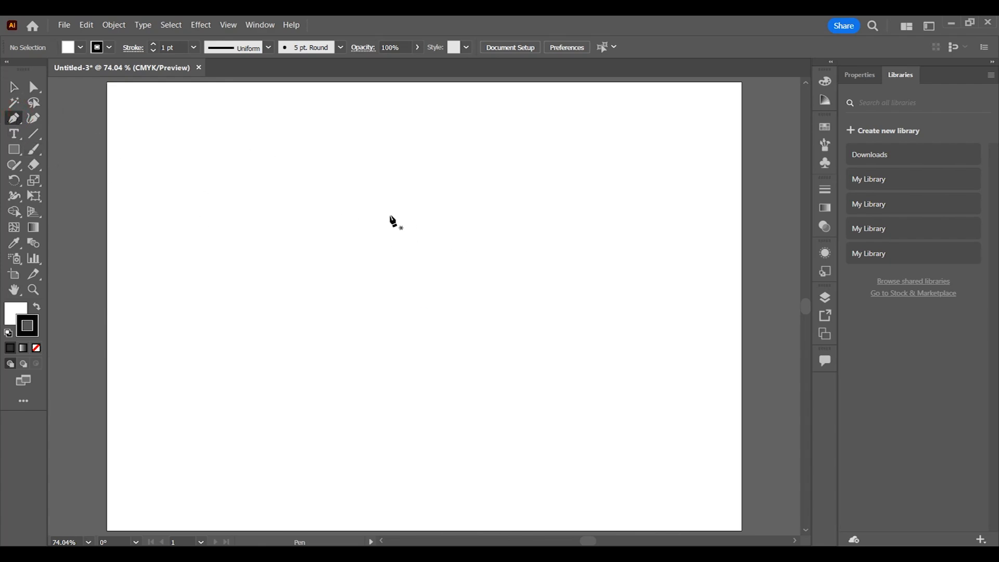
{"action": "left_click", "coordinate": [310, 198]}
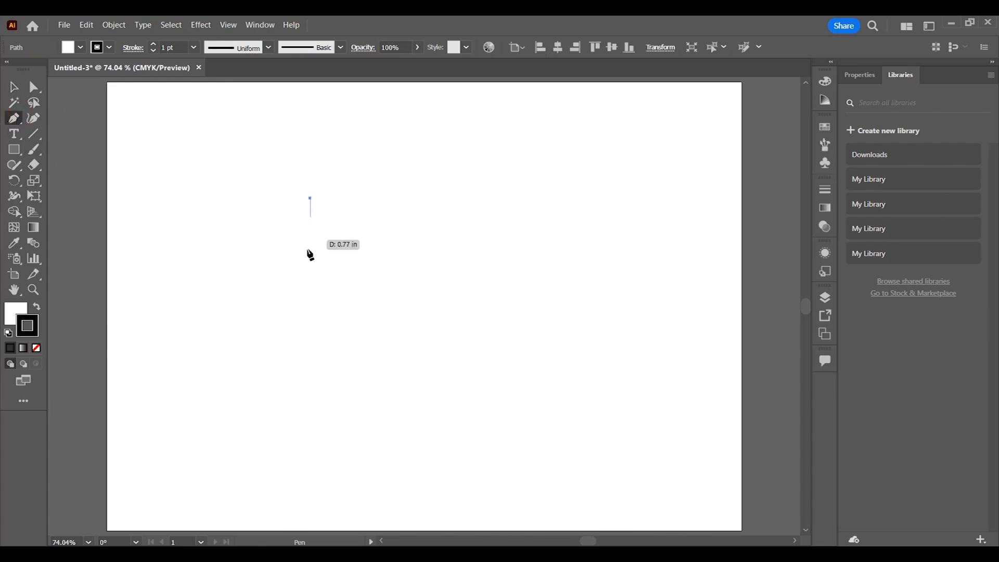
{"action": "left_click", "coordinate": [313, 365]}
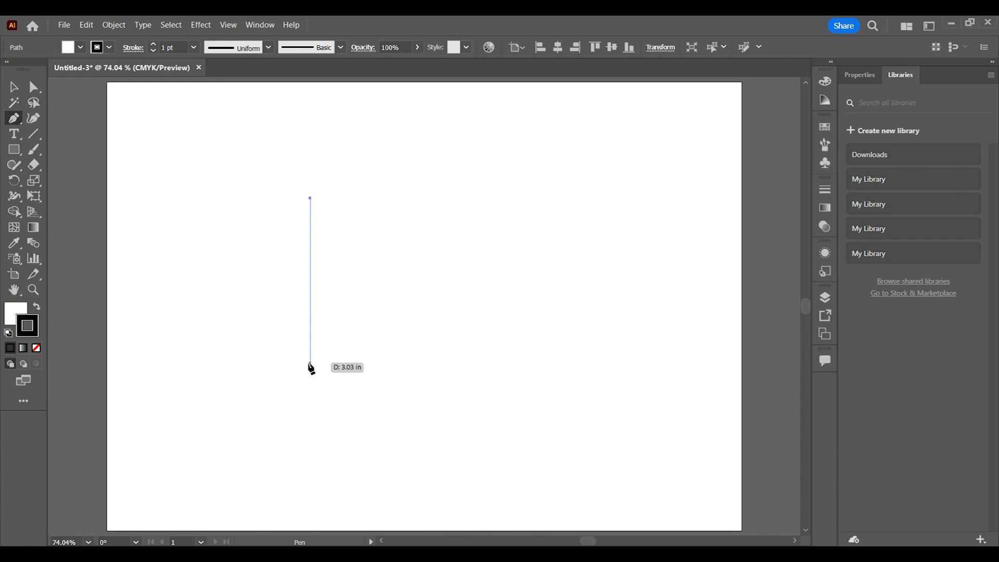
{"action": "left_click", "coordinate": [310, 363]}
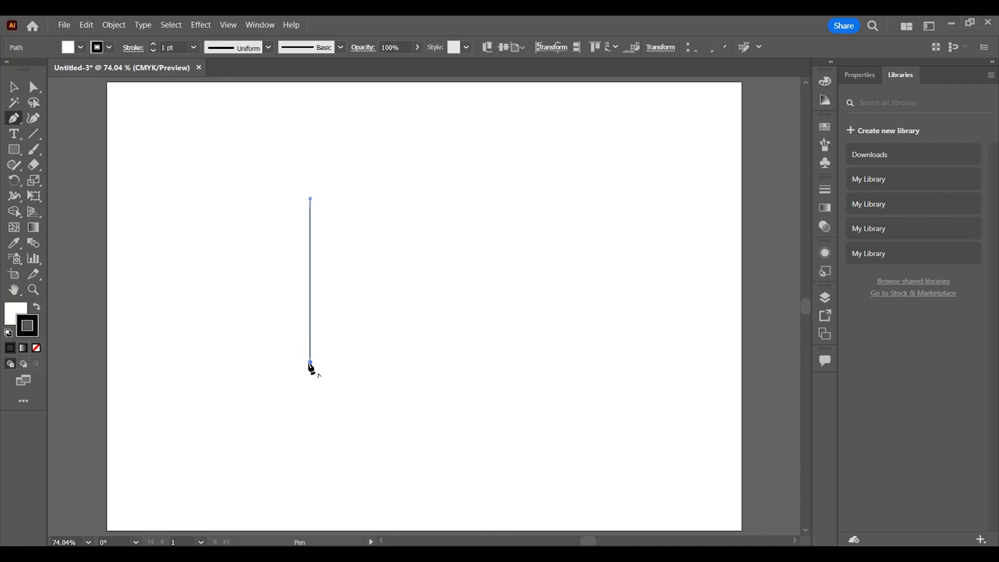
{"action": "left_click", "coordinate": [513, 363]}
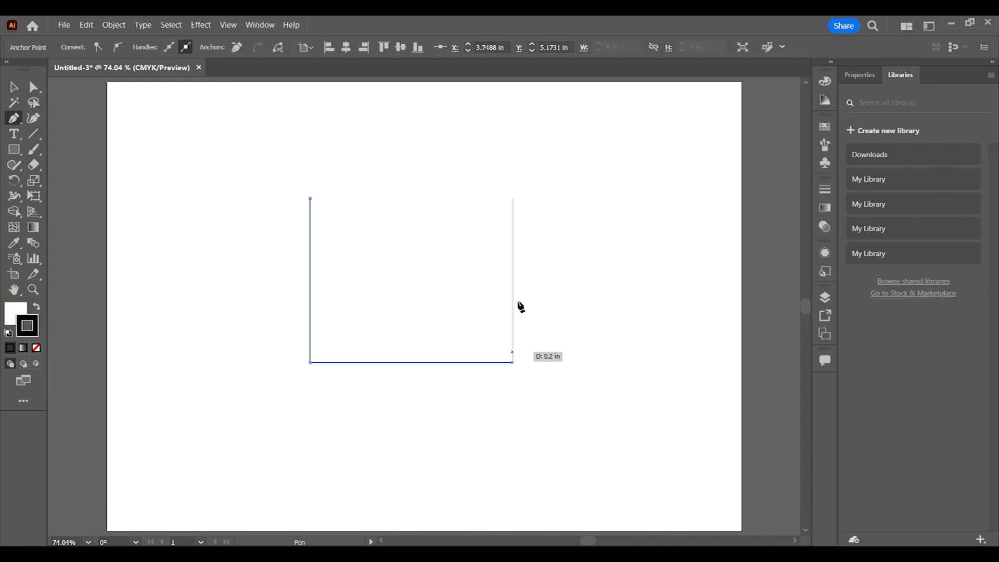
{"action": "left_click", "coordinate": [513, 198]}
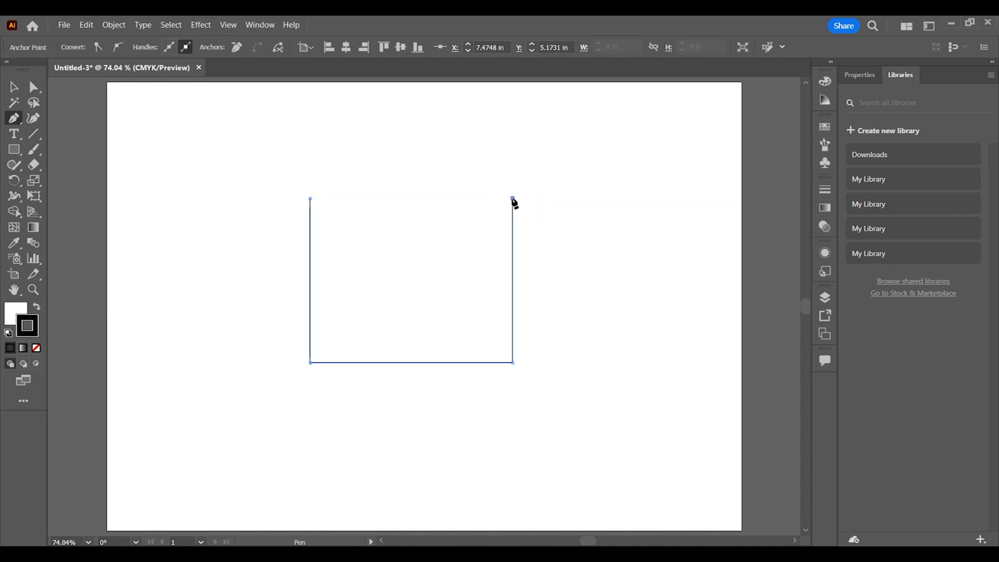
{"action": "left_click", "coordinate": [310, 200]}
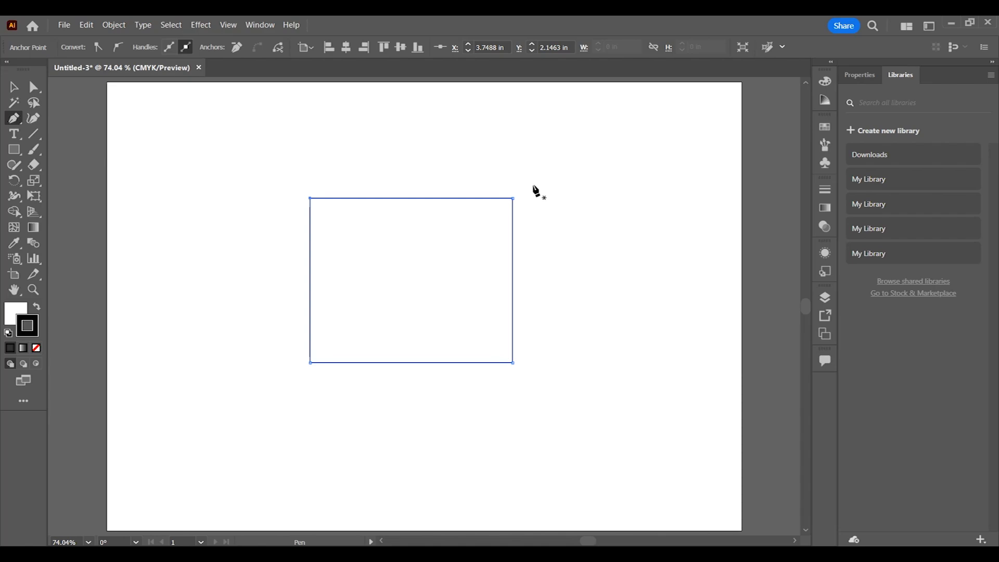
Step: Turn off Smart Guides and draw a closed four-sided path of similar height to the right of the rectangle with the Pen tool
{"action": "left_click", "coordinate": [228, 24]}
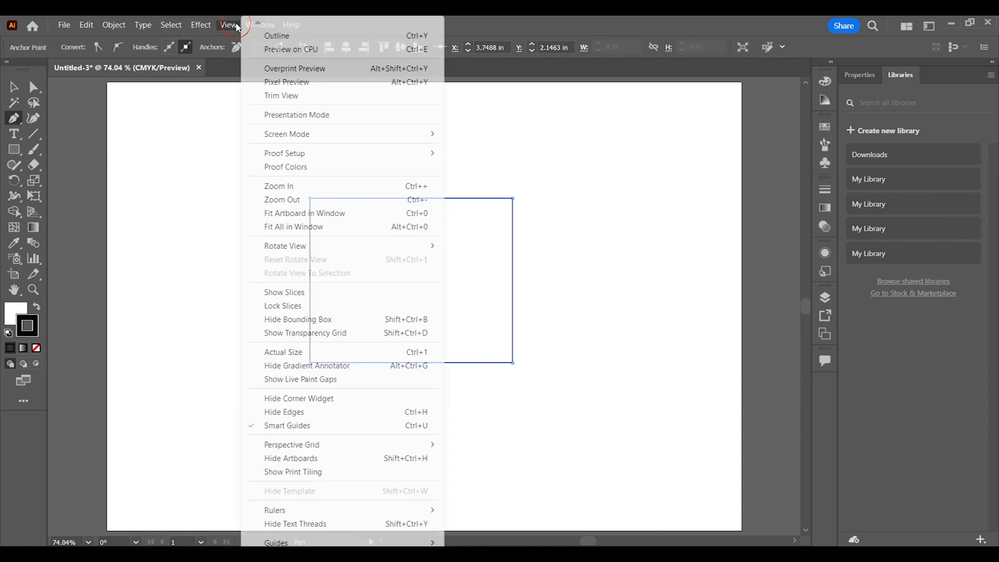
{"action": "left_click", "coordinate": [271, 425]}
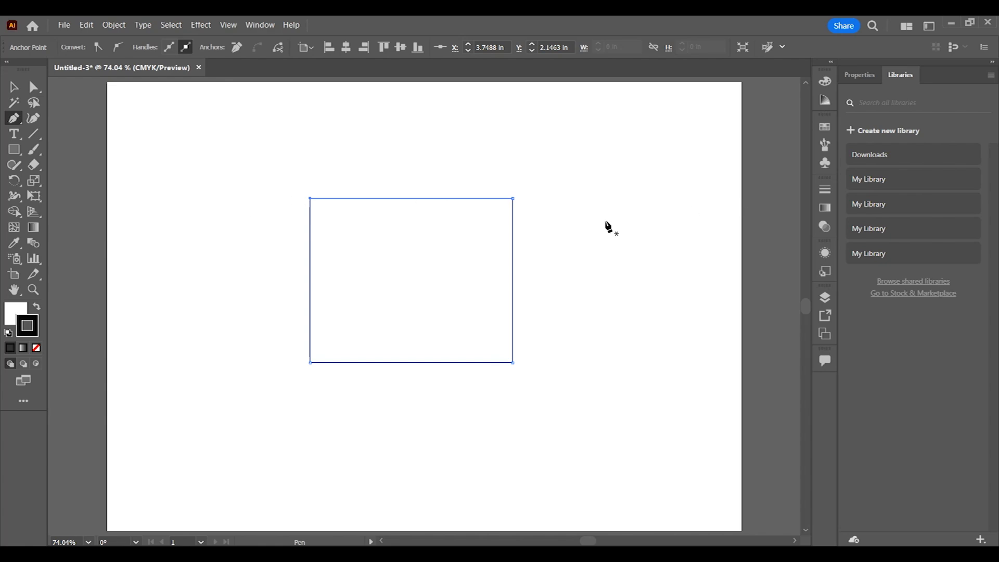
{"action": "left_click", "coordinate": [553, 199]}
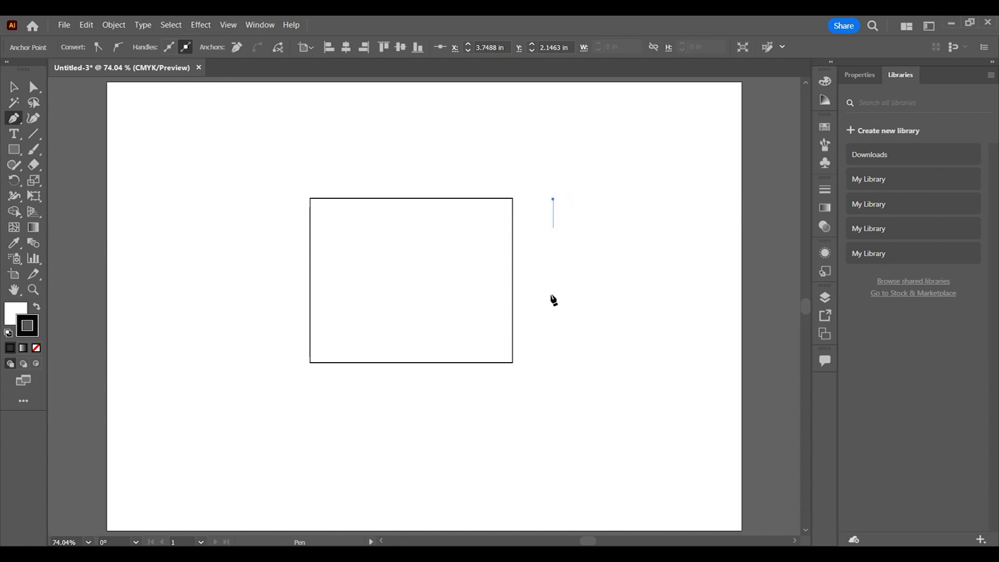
{"action": "left_click", "coordinate": [555, 362]}
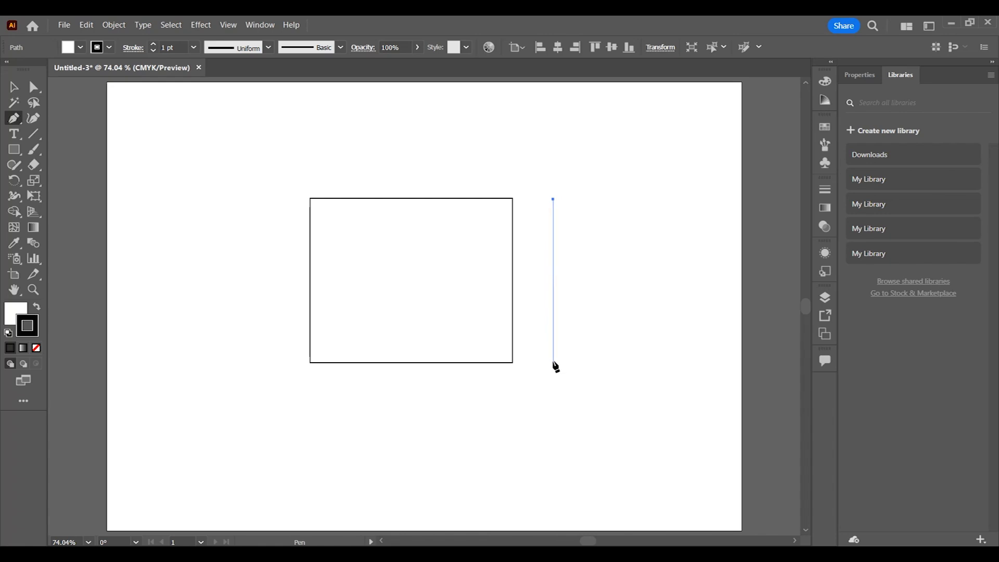
{"action": "left_click", "coordinate": [555, 362]}
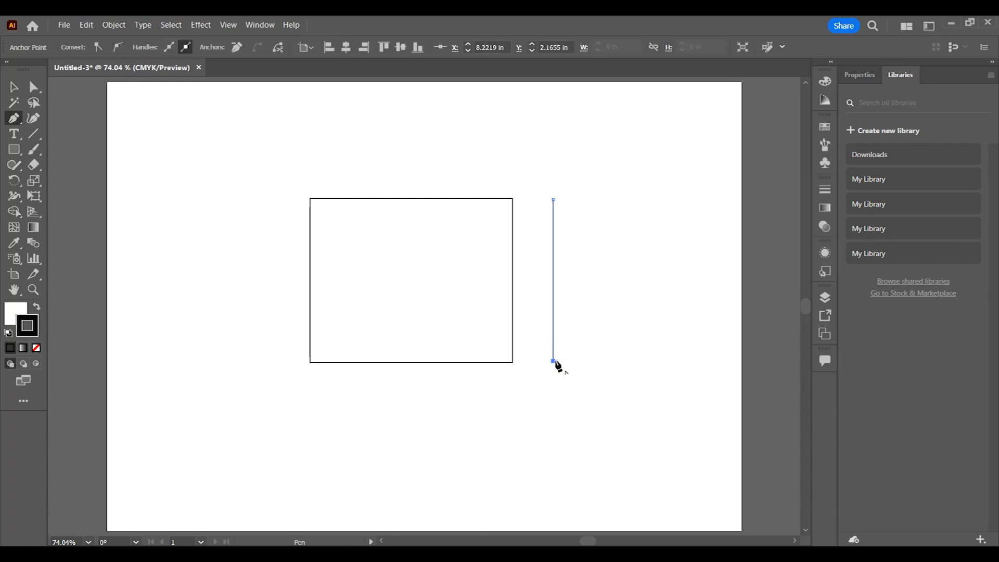
{"action": "left_click", "coordinate": [692, 361]}
{"action": "left_click", "coordinate": [689, 195]}
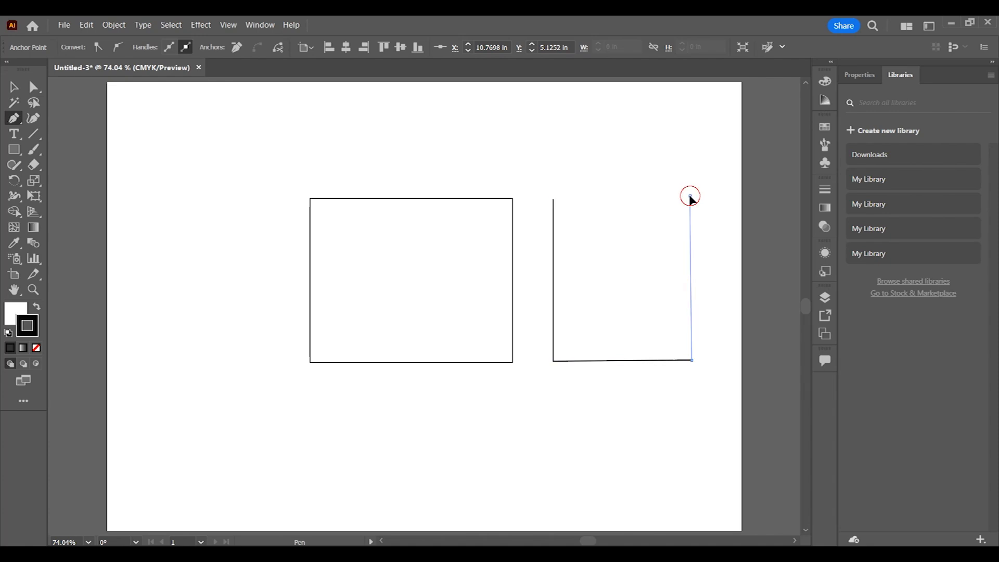
{"action": "left_click", "coordinate": [553, 199]}
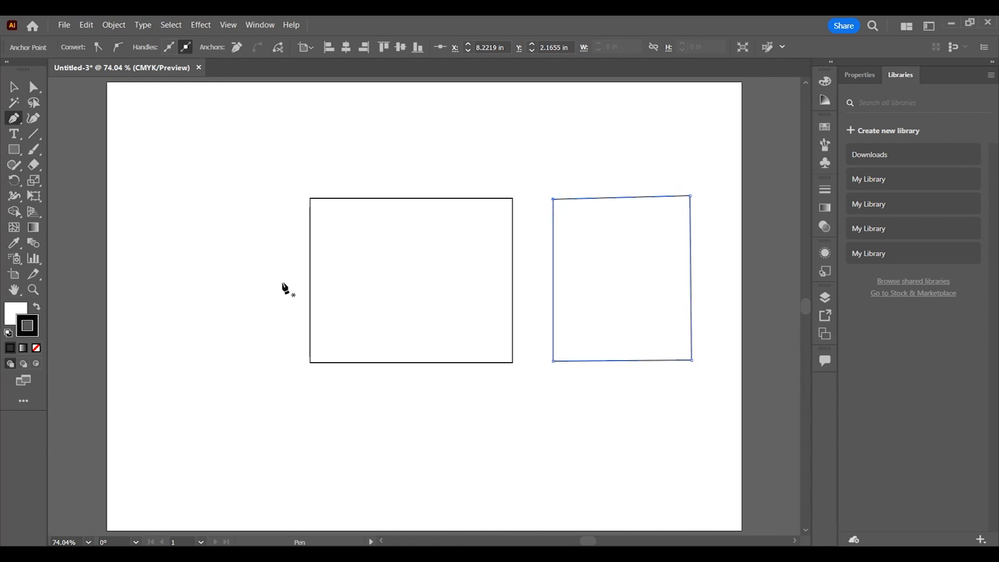
Step: Turn Smart Guides back on and delete both four-sided paths from the artboard
{"action": "left_click", "coordinate": [229, 25]}
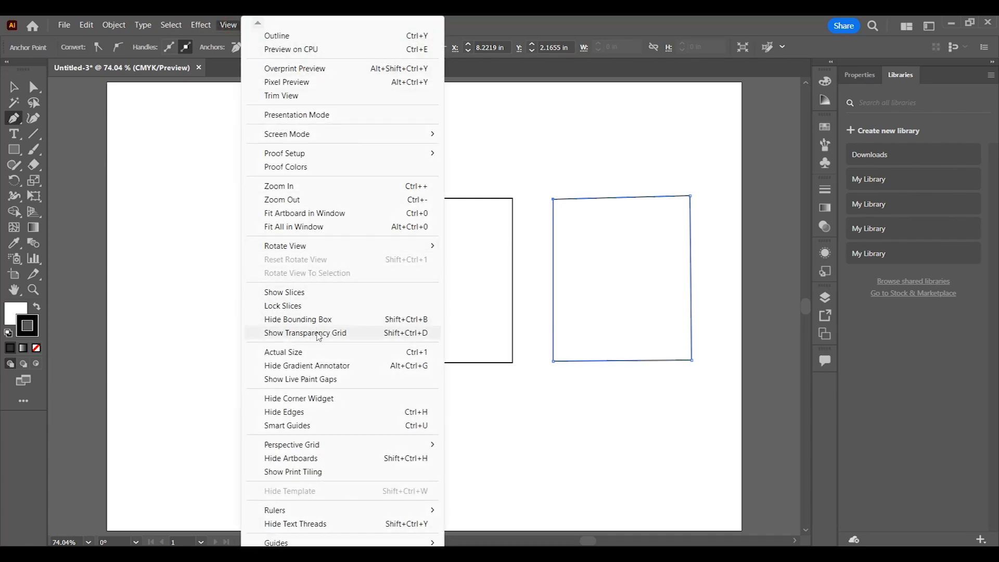
{"action": "left_click", "coordinate": [305, 429]}
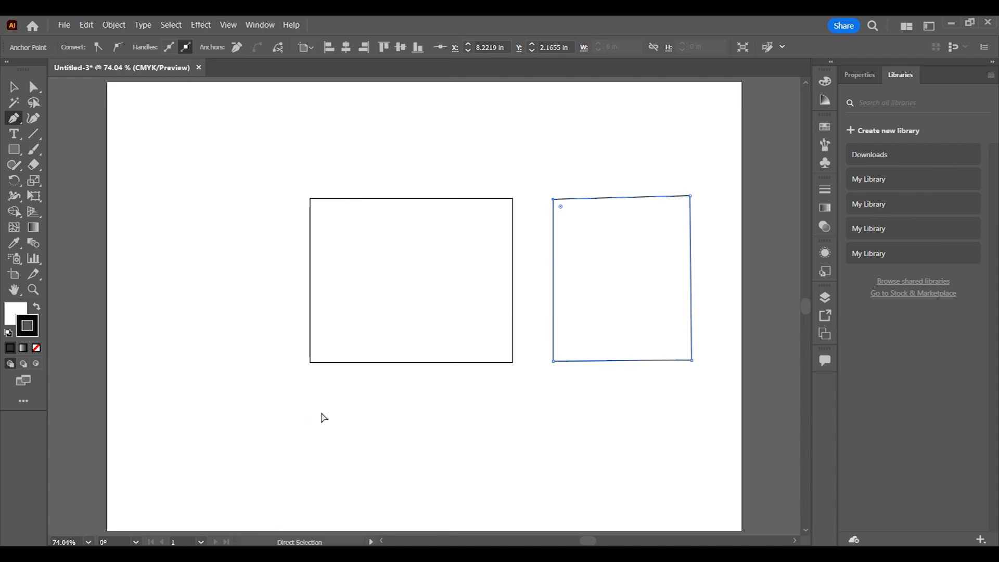
{"action": "key", "text": "ctrl+a"}
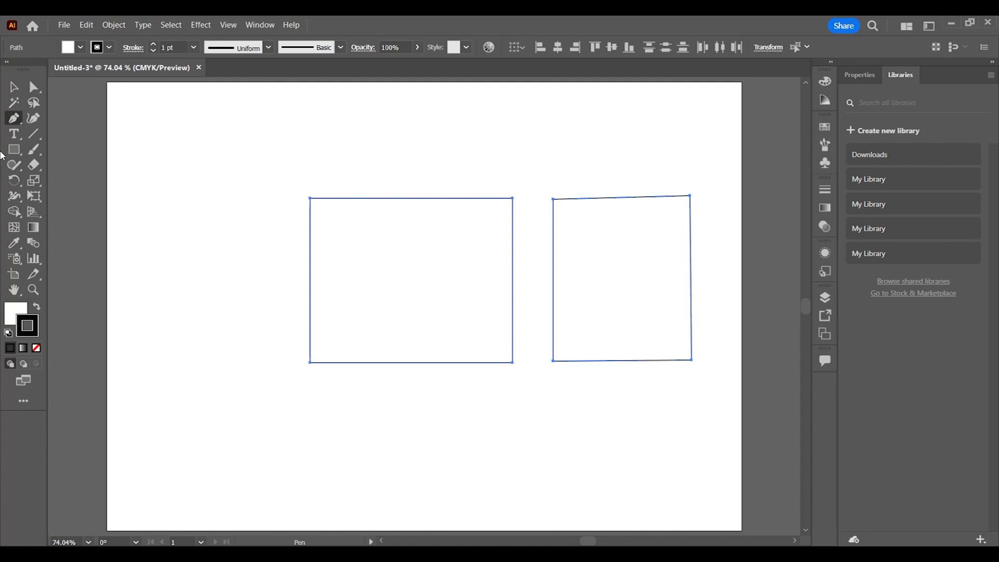
{"action": "left_click", "coordinate": [13, 87]}
{"action": "left_click", "coordinate": [129, 158]}
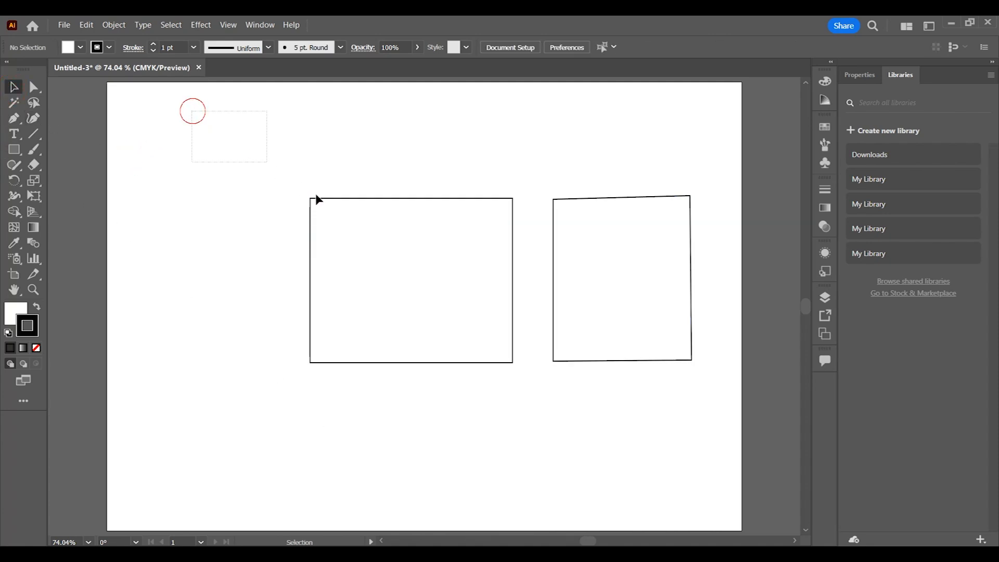
{"action": "left_click_drag", "start_coordinate": [316, 199], "coordinate": [756, 468]}
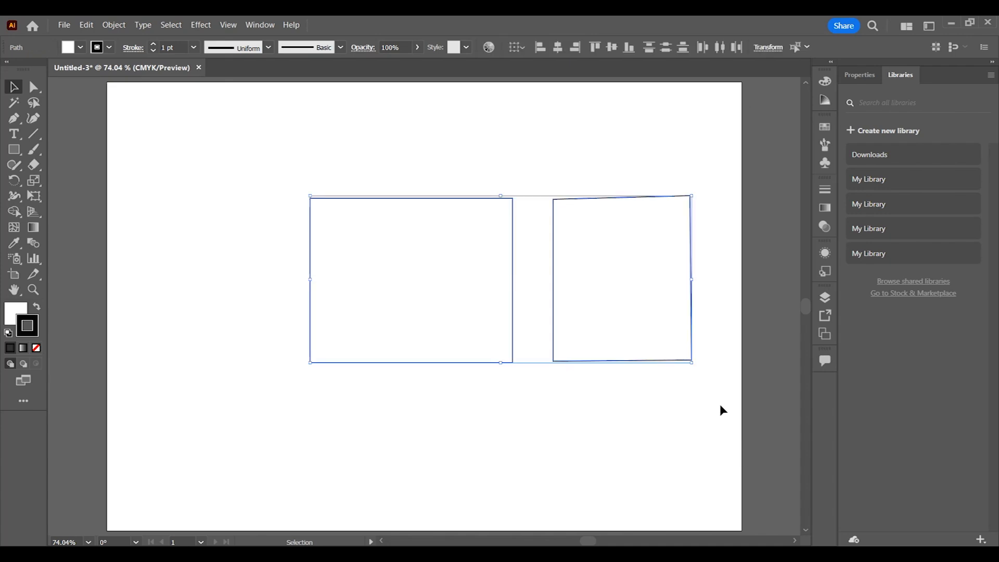
{"action": "key", "text": "Delete"}
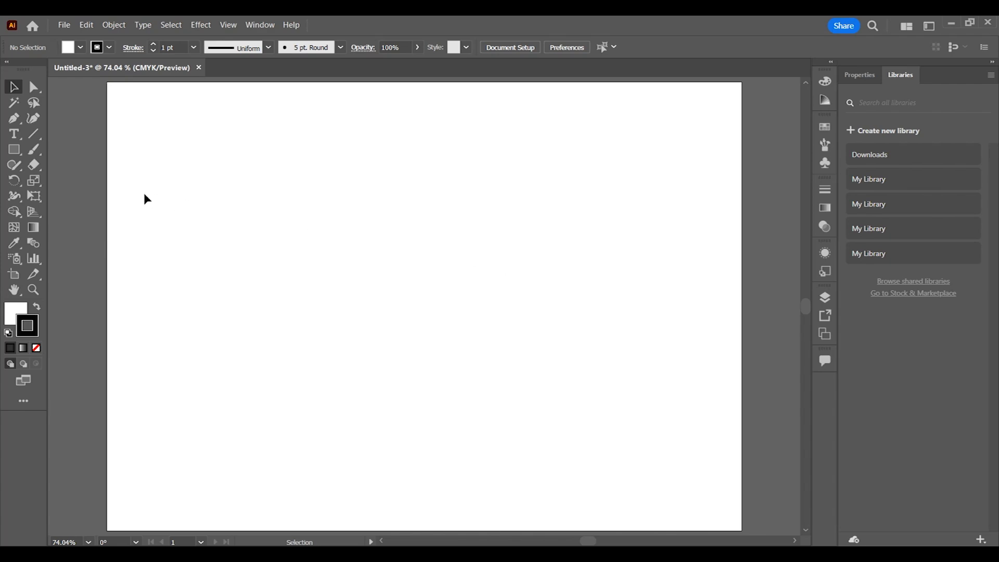
Step: Draw an open, upward-arching curve with the Pen tool, ending at about X 7.27 in, Y 3.67 in, level with its starting anchor
{"action": "left_click", "coordinate": [20, 119]}
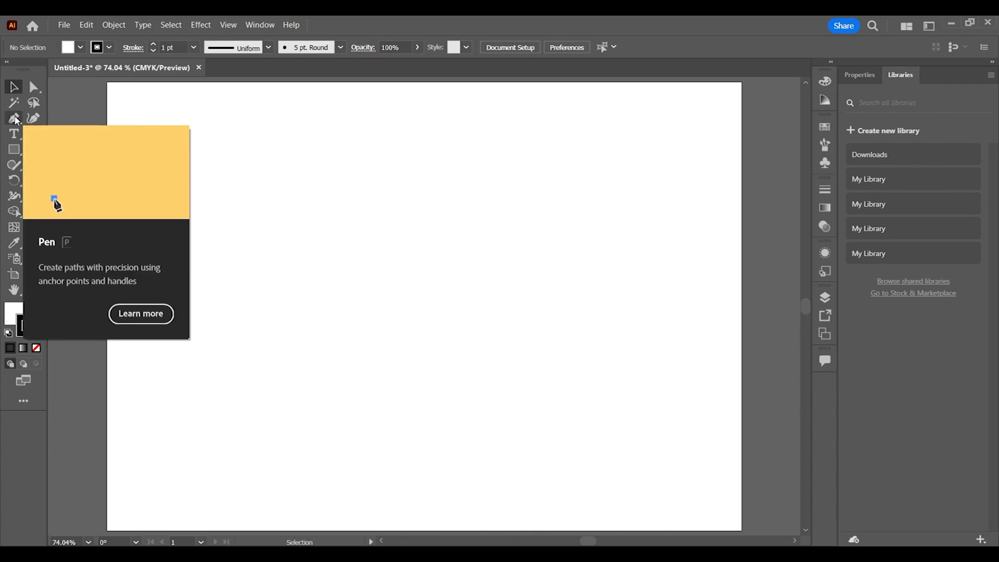
{"action": "left_click", "coordinate": [204, 281]}
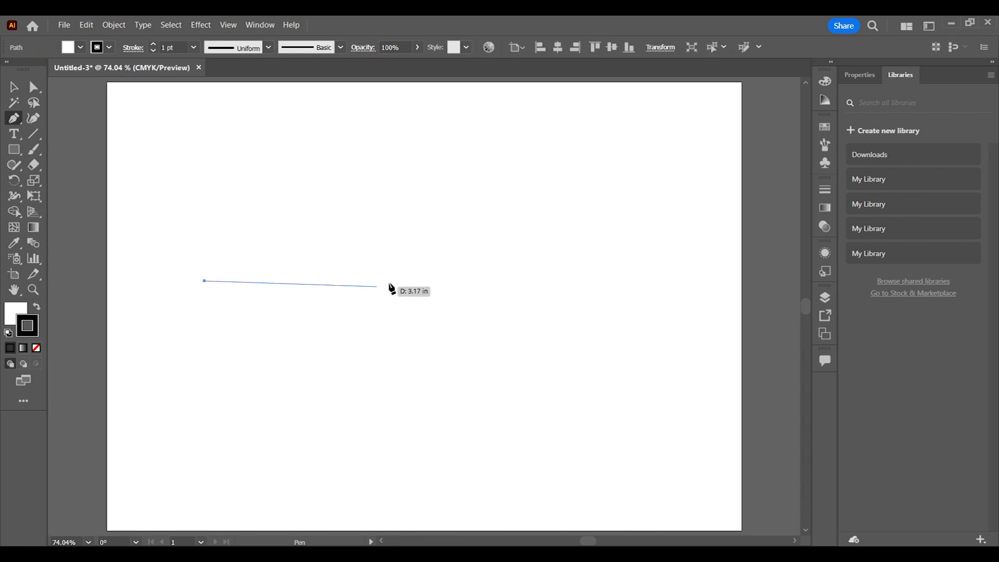
{"action": "left_click", "coordinate": [502, 281]}
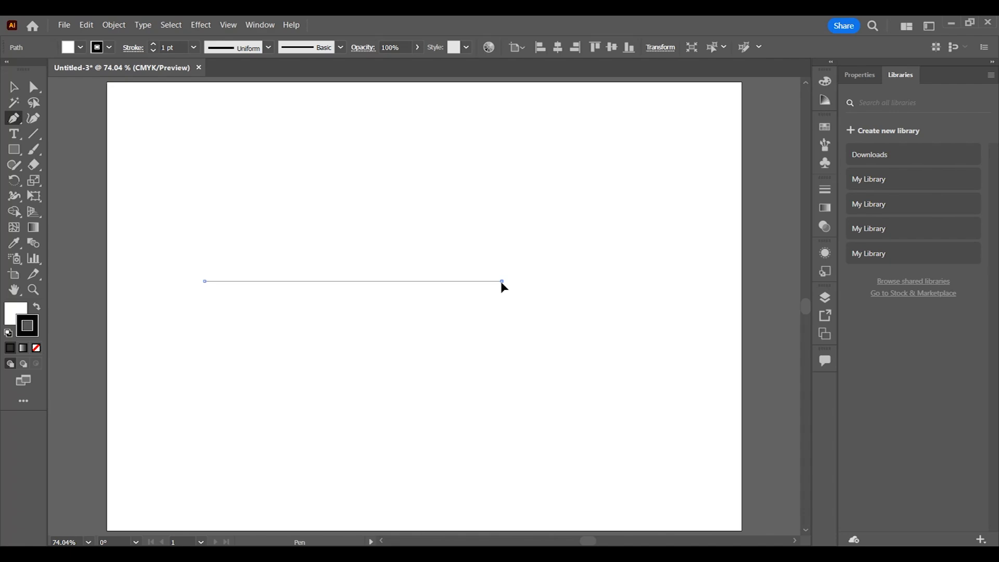
{"action": "mouse_move", "coordinate": [502, 282]}
{"action": "left_mouse_down"}
{"action": "mouse_move", "coordinate": [582, 352]}
{"action": "mouse_move", "coordinate": [652, 437]}
{"action": "left_mouse_up"}
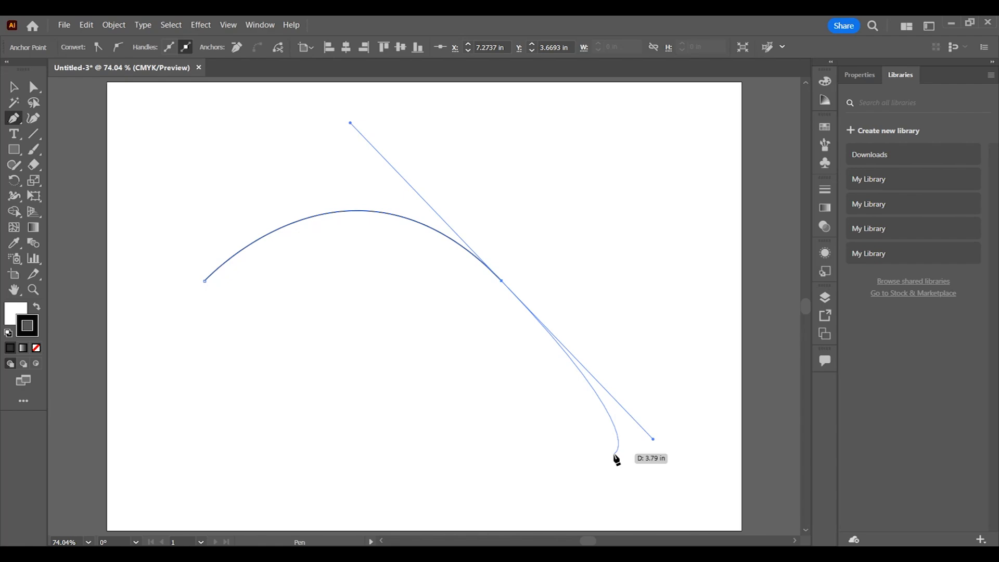
{"action": "key", "text": "Escape"}
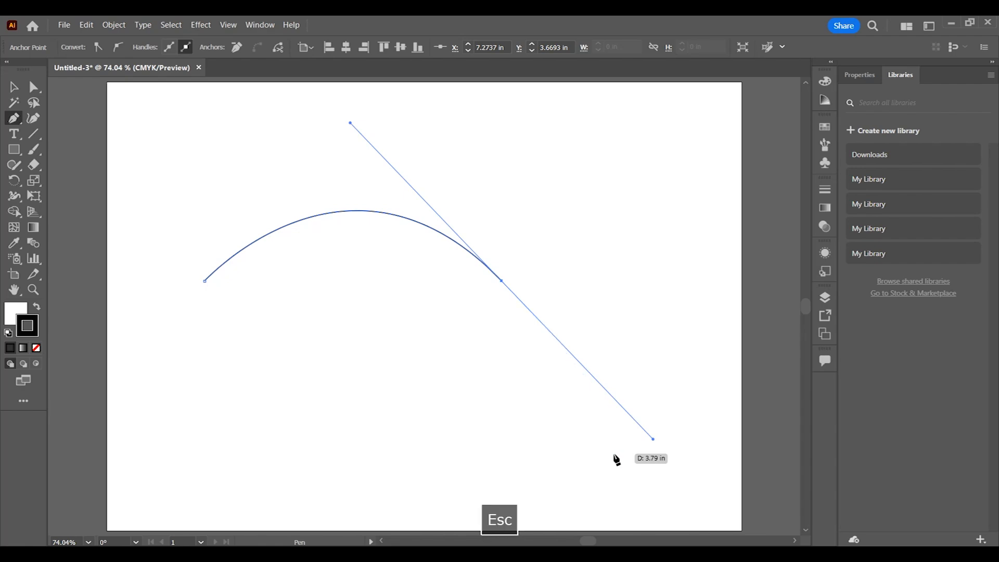
{"action": "key", "text": "v"}
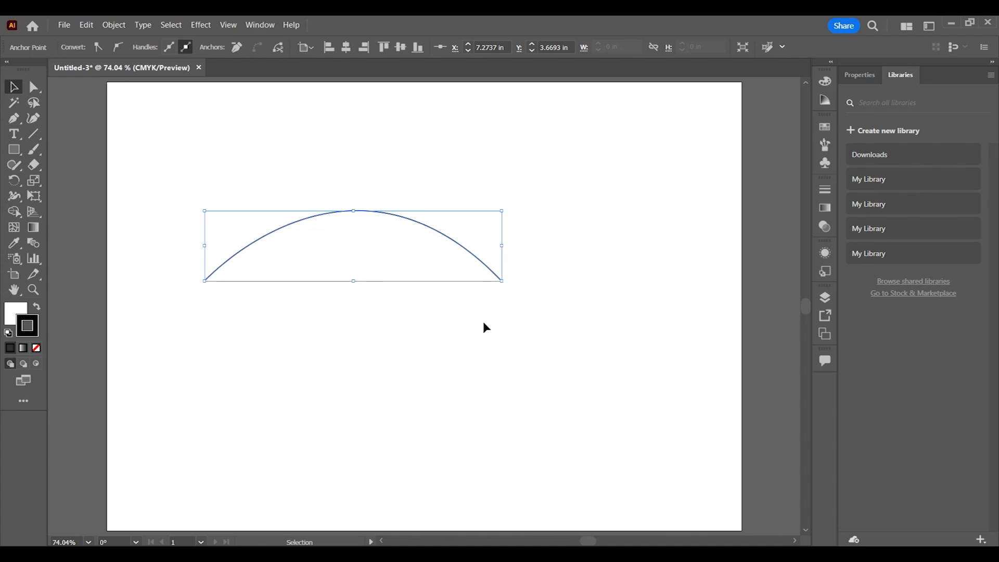
Step: Undo the whole arched path
{"action": "key", "text": "ctrl+z"}
{"action": "key", "text": "ctrl+z"}
{"action": "key", "text": "ctrl+z"}
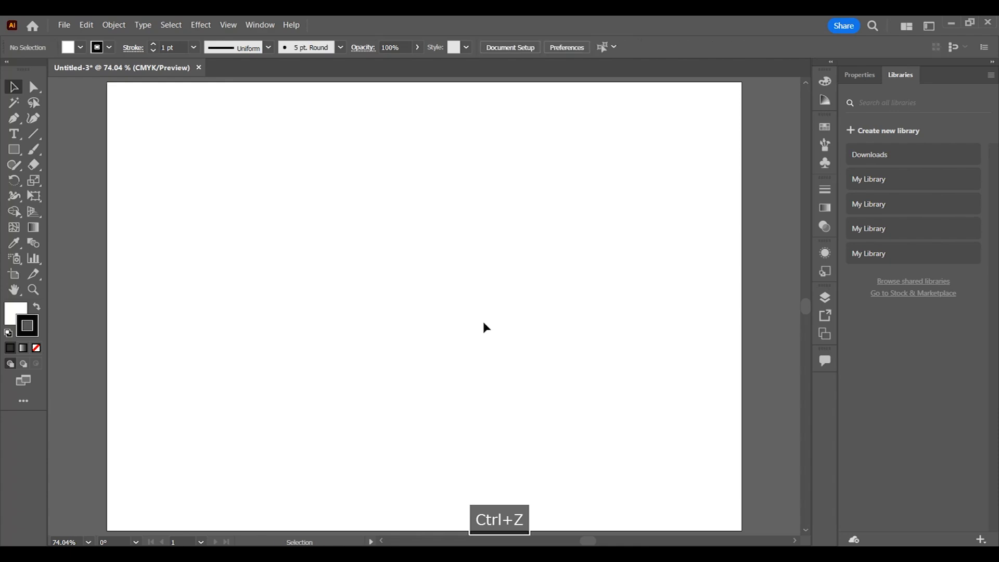
Step: Draw an open path with the Pen tool: a vertical segment down from X 5.93 in, Y 1.04 in, then a right-bulging curve ending at about Y 4.68 in
{"action": "left_click", "coordinate": [12, 120]}
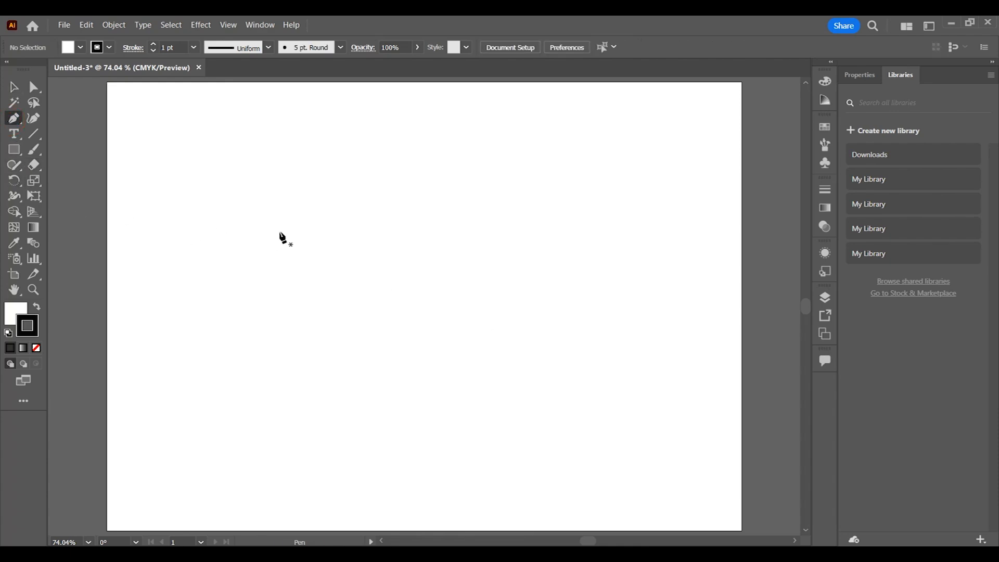
{"action": "left_click", "coordinate": [429, 139]}
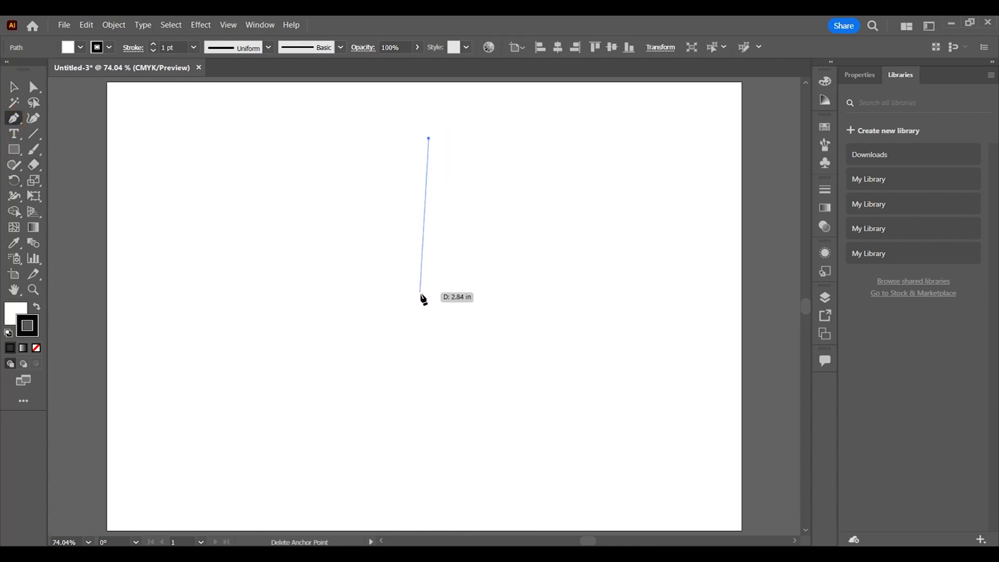
{"action": "left_click", "coordinate": [429, 238]}
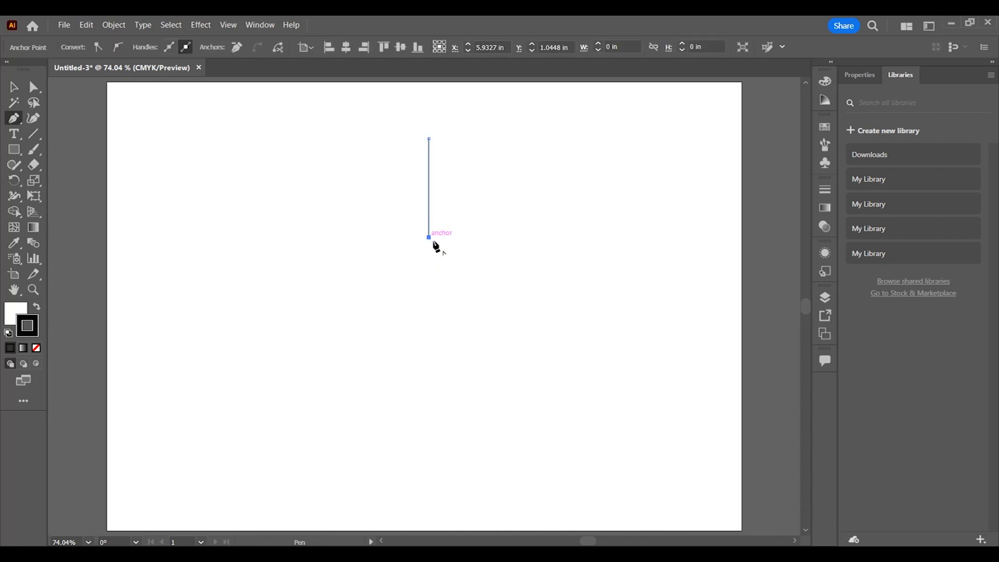
{"action": "left_click", "coordinate": [429, 336]}
{"action": "left_click_drag", "start_coordinate": [428, 336], "coordinate": [495, 396]}
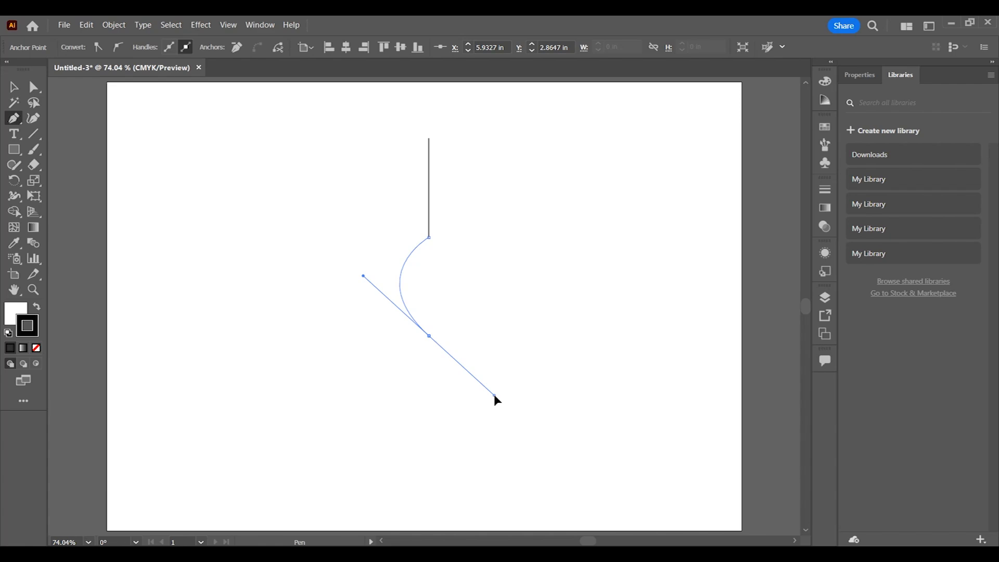
{"action": "left_click_drag", "start_coordinate": [495, 394], "coordinate": [346, 385]}
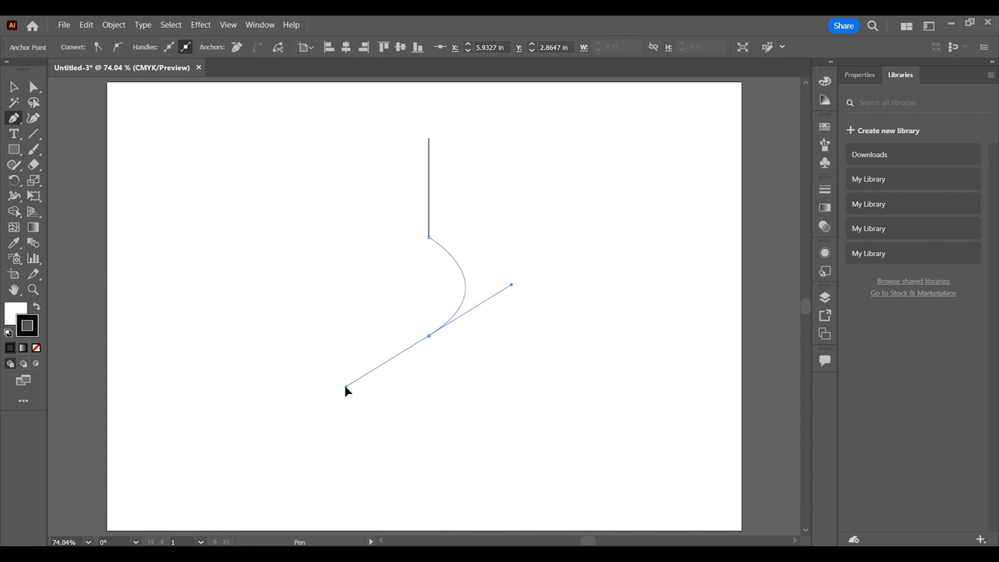
{"action": "left_click_drag", "start_coordinate": [346, 386], "coordinate": [346, 389]}
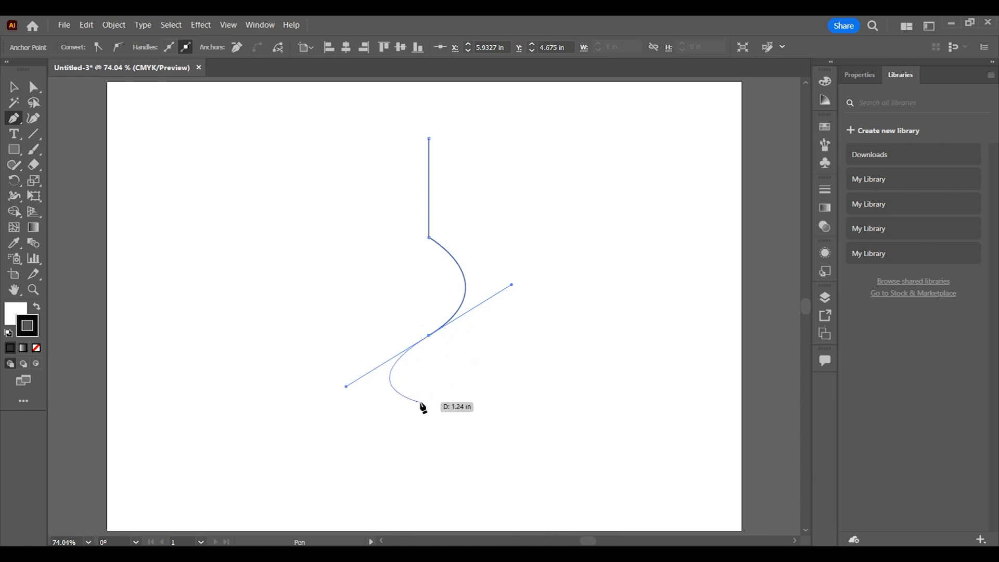
{"action": "key", "text": "Escape"}
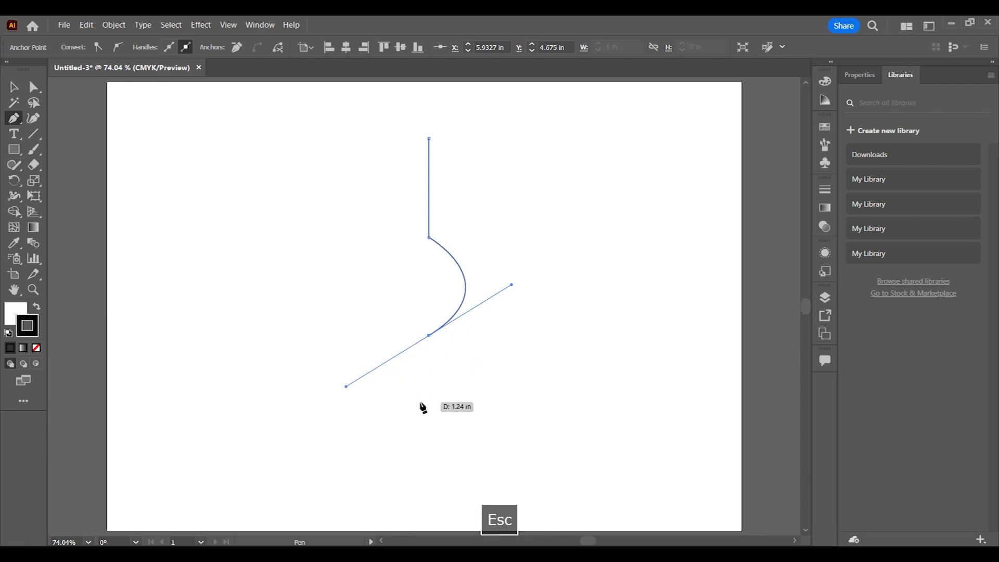
Step: Select the whole open path and set its stroke weight to 6 pt
{"action": "left_click", "coordinate": [12, 89]}
{"action": "left_click_drag", "start_coordinate": [373, 105], "coordinate": [611, 401]}
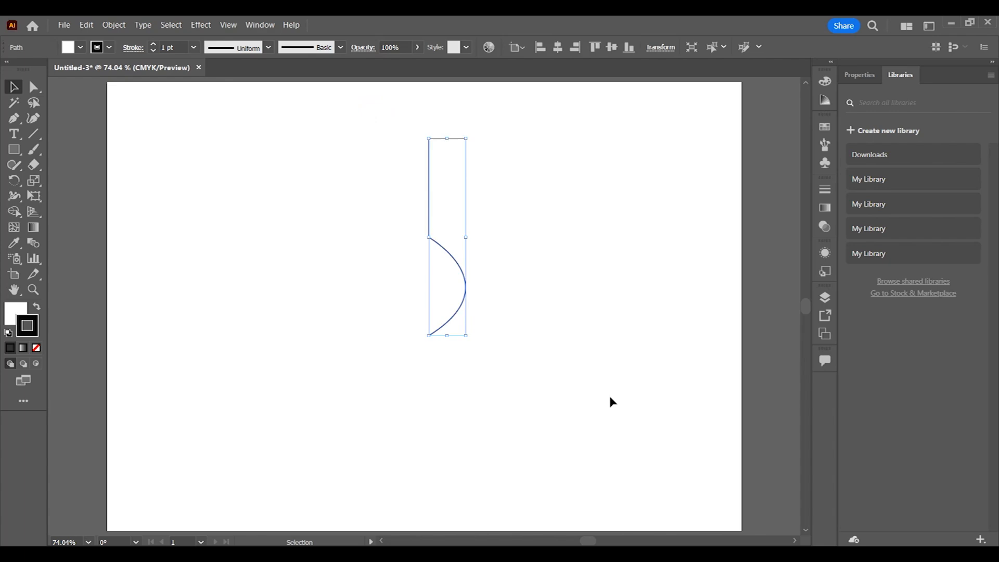
{"action": "left_click", "coordinate": [330, 216]}
{"action": "left_click_drag", "start_coordinate": [379, 118], "coordinate": [497, 452]}
{"action": "left_click", "coordinate": [459, 348]}
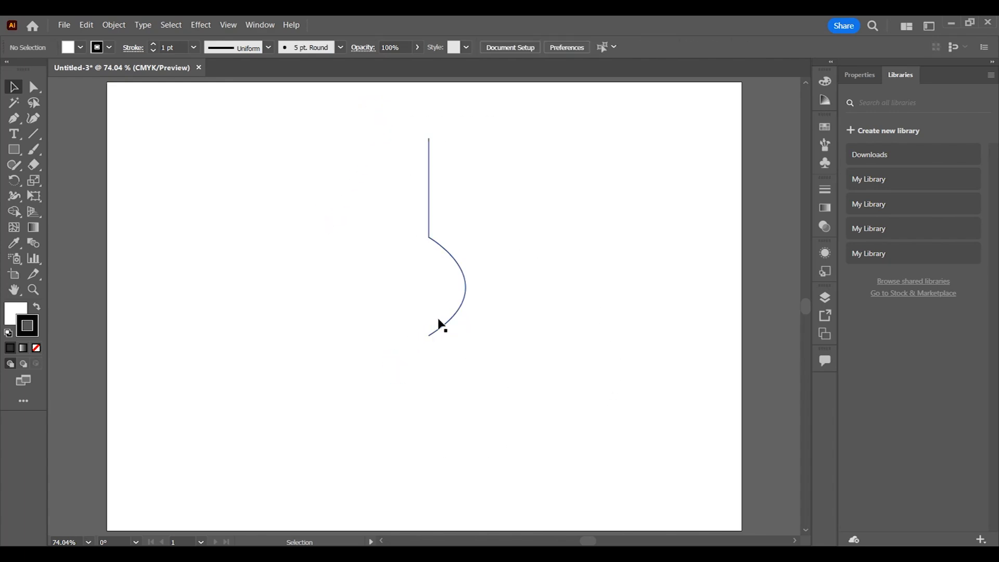
{"action": "left_click_drag", "start_coordinate": [340, 110], "coordinate": [555, 388]}
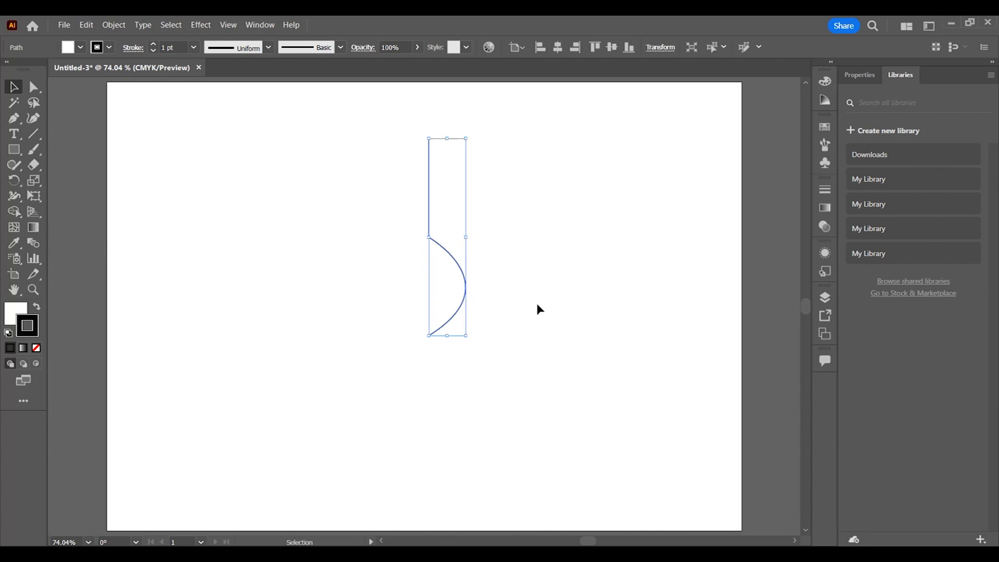
{"action": "left_click", "coordinate": [193, 48]}
{"action": "left_click", "coordinate": [214, 174]}
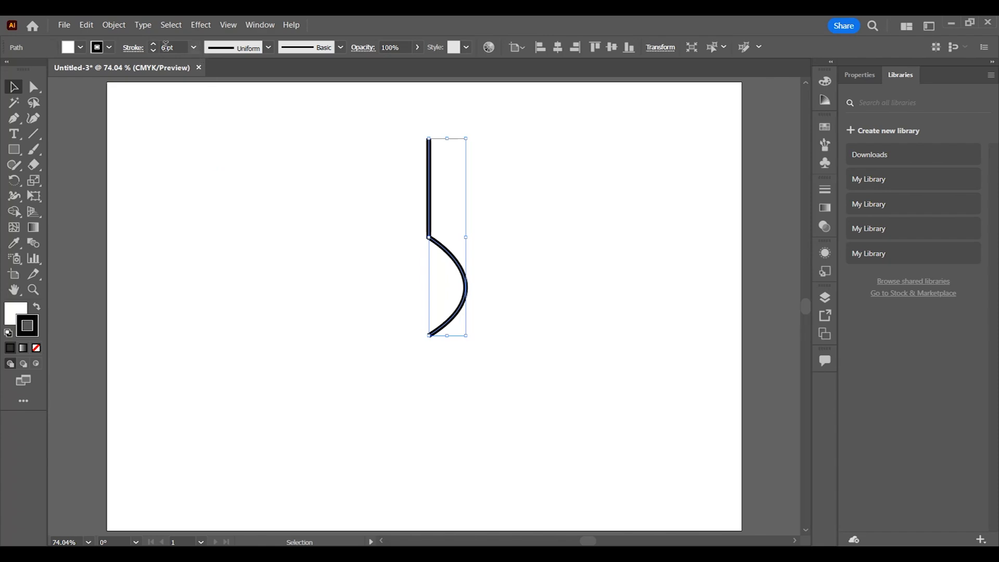
Step: Change the path's stroke colour to red and deselect the path
{"action": "left_click", "coordinate": [109, 48]}
{"action": "left_click", "coordinate": [109, 69]}
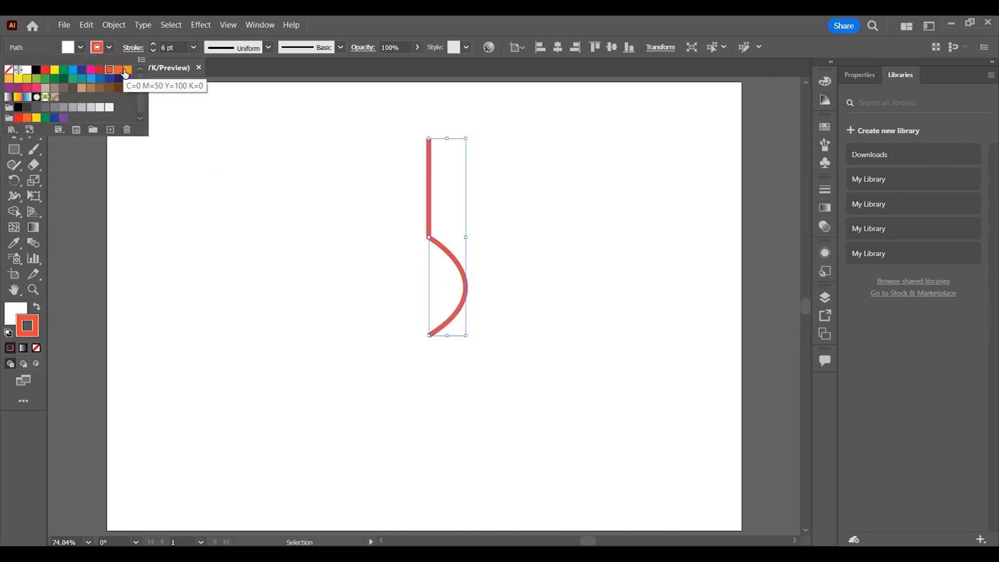
{"action": "left_click", "coordinate": [125, 71]}
{"action": "left_click", "coordinate": [99, 70]}
{"action": "left_click", "coordinate": [293, 238]}
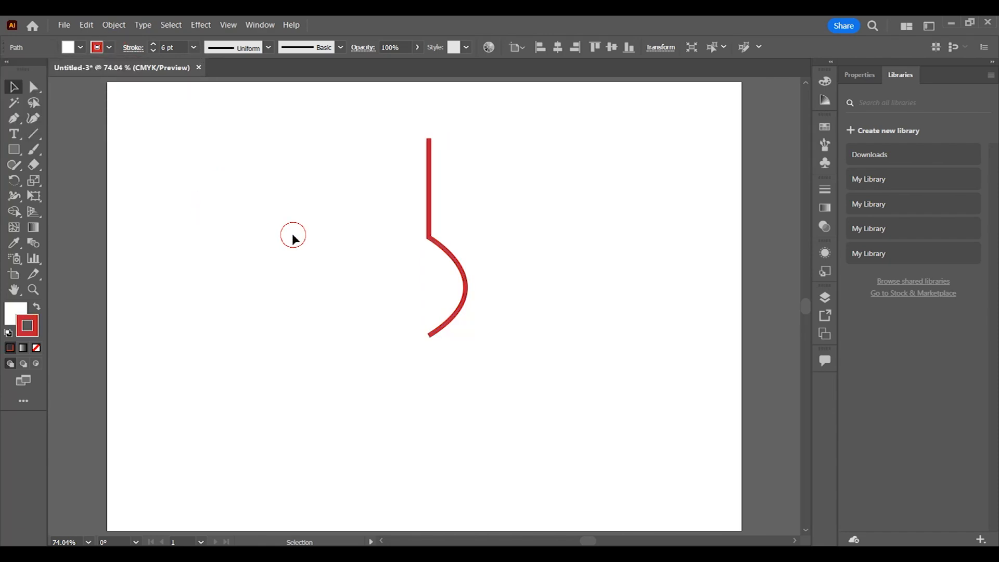
Step: Set the red path's stroke to None and delete the path
{"action": "left_click", "coordinate": [467, 290]}
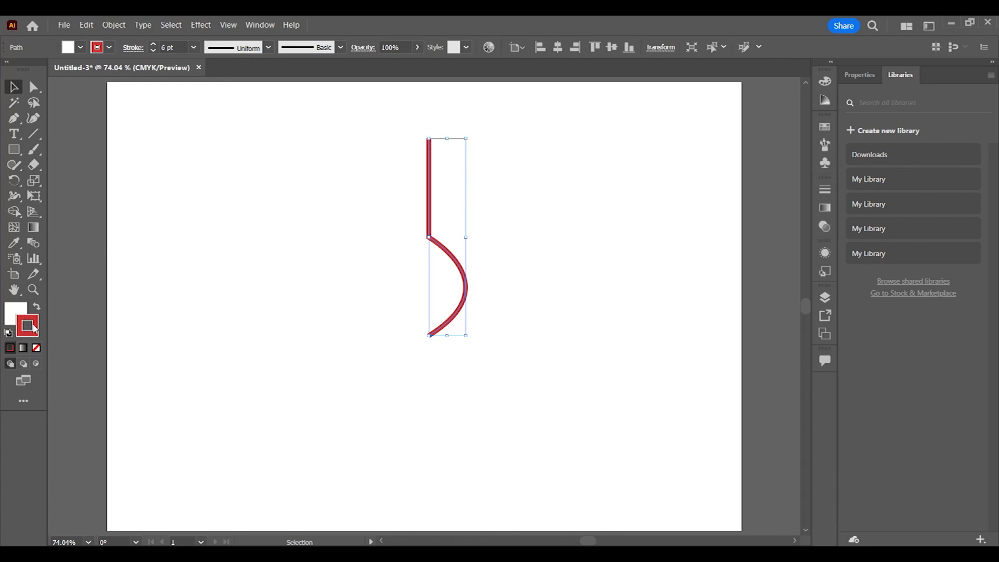
{"action": "left_click", "coordinate": [37, 349]}
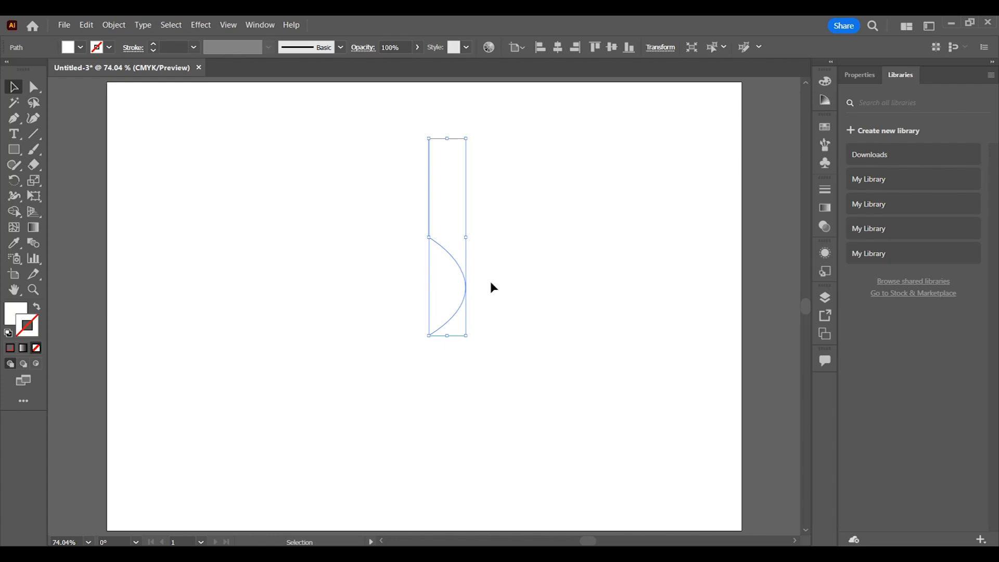
{"action": "left_click", "coordinate": [110, 52]}
{"action": "left_click", "coordinate": [109, 52]}
{"action": "key", "text": "Delete"}
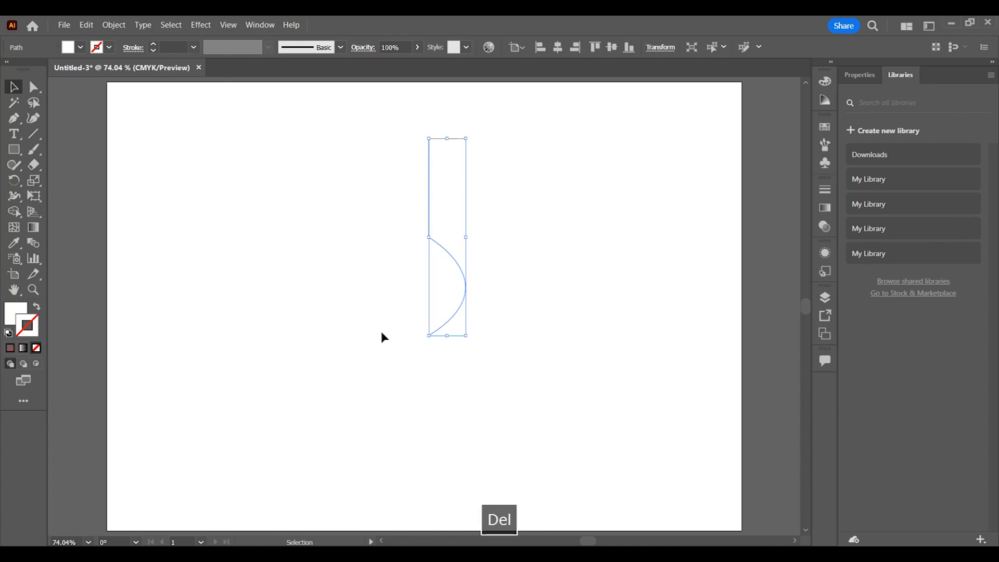
Step: Draw an upward-arching curve with the Pen tool, ending at about X 7.97 in, Y 4.19 in, and remove the end anchor's outgoing handle
{"action": "key", "text": "p"}
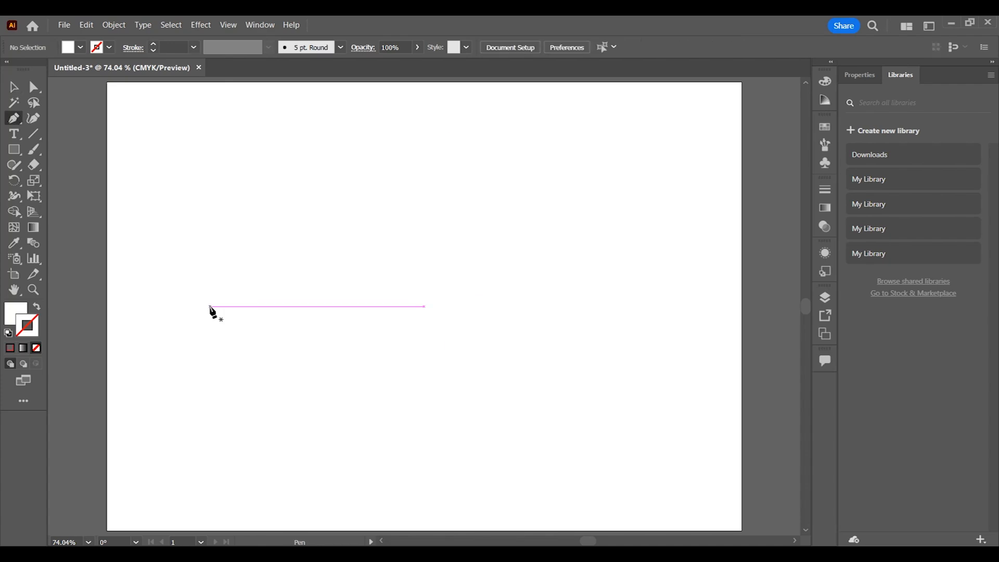
{"action": "left_click", "coordinate": [259, 307]}
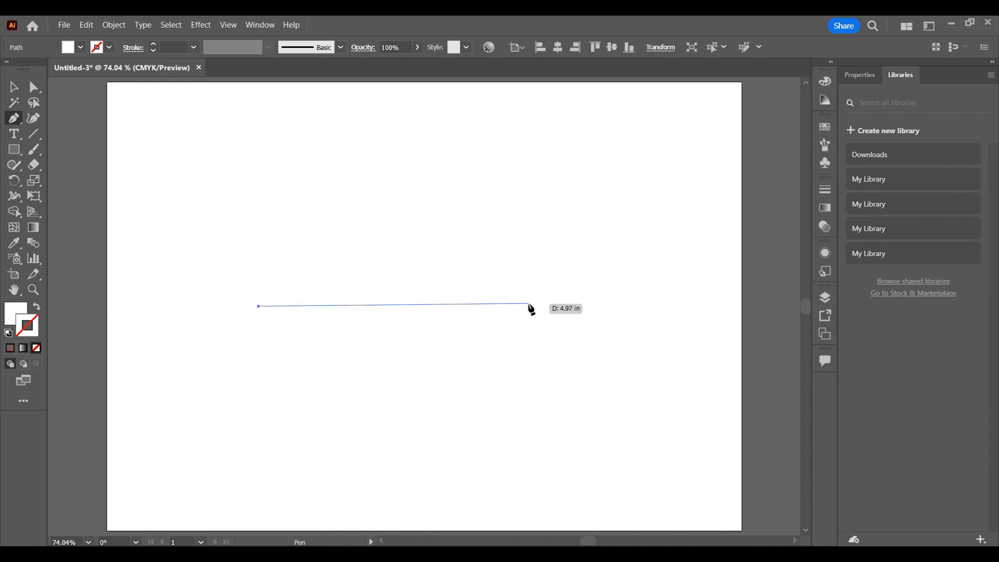
{"action": "left_click_drag", "start_coordinate": [539, 309], "coordinate": [674, 473]}
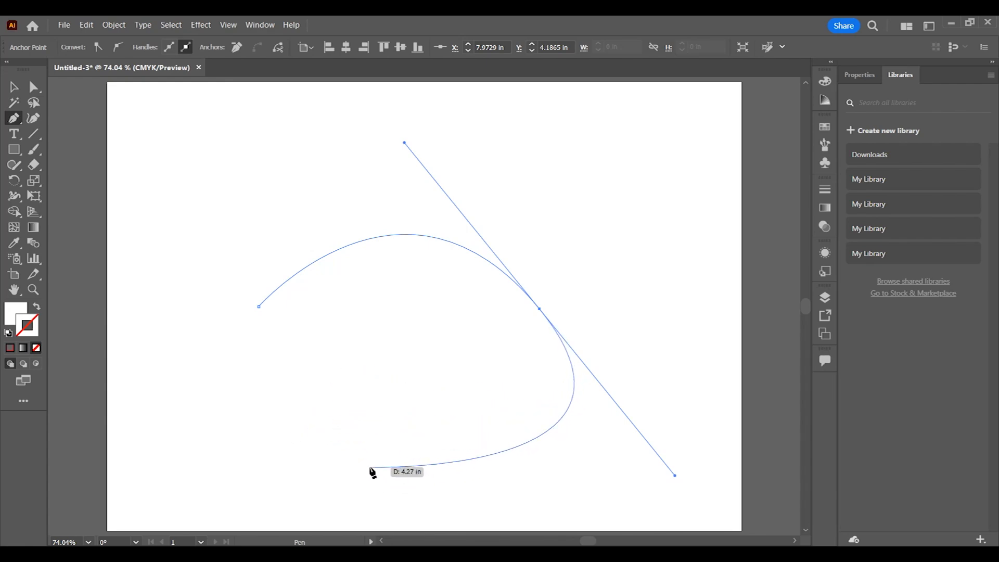
{"action": "left_click", "coordinate": [540, 309]}
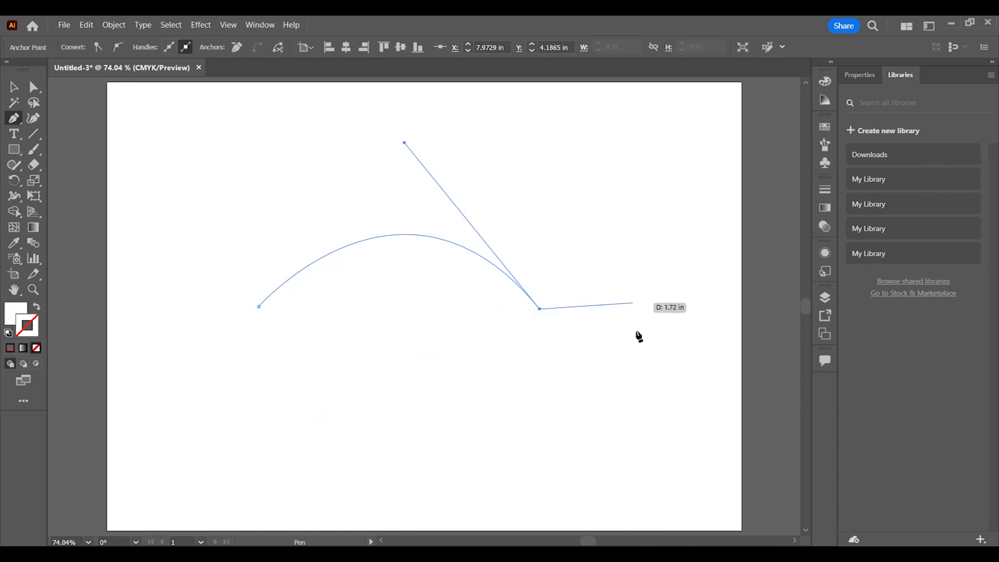
Step: Continue the path with three straight segments to about X 8.10 in, Y 2.16 in, then a curve to X 6.41 in, Y 1.04 in without an outgoing handle
{"action": "left_click", "coordinate": [631, 309]}
{"action": "left_click", "coordinate": [606, 199]}
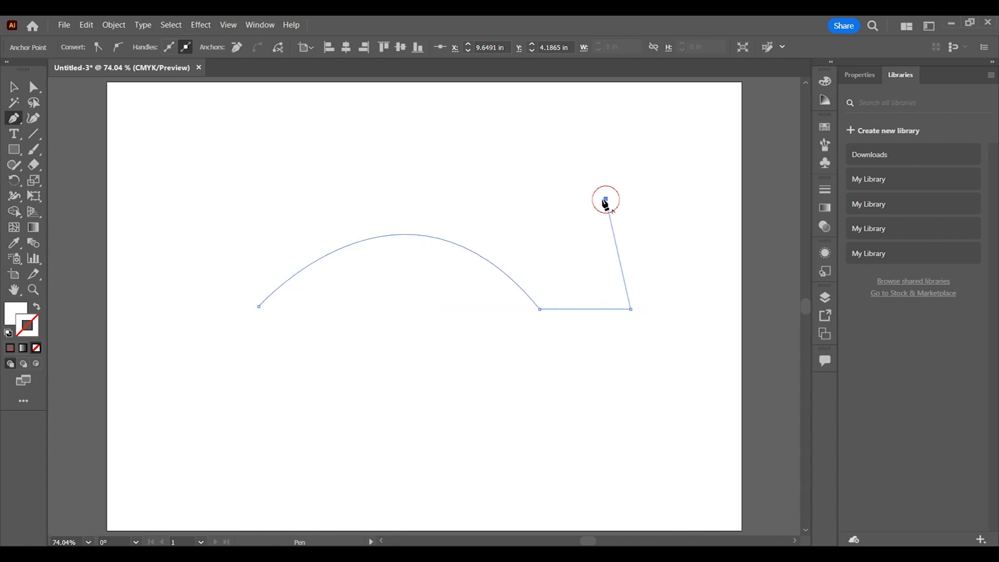
{"action": "left_click", "coordinate": [545, 199]}
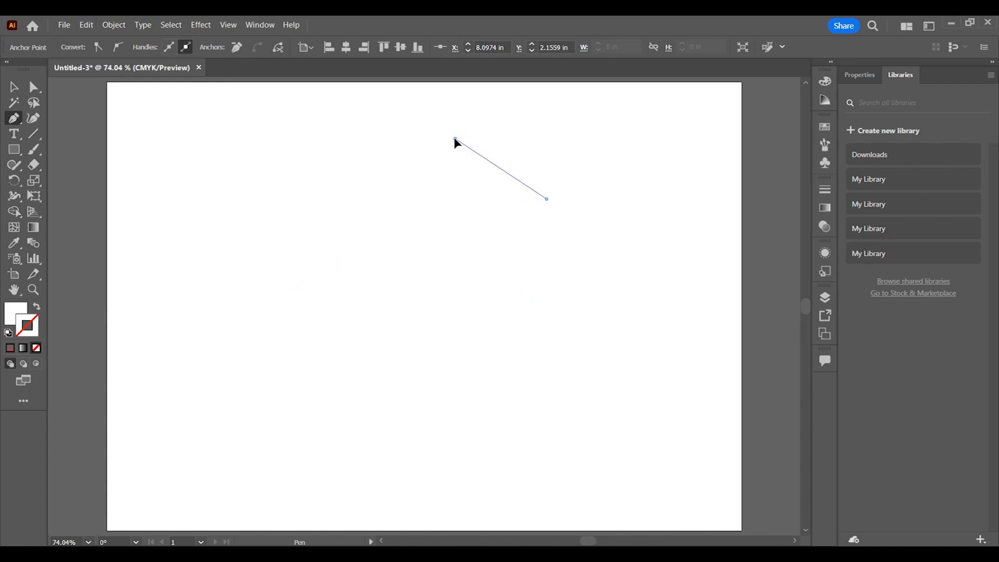
{"action": "left_click_drag", "start_coordinate": [455, 138], "coordinate": [348, 170]}
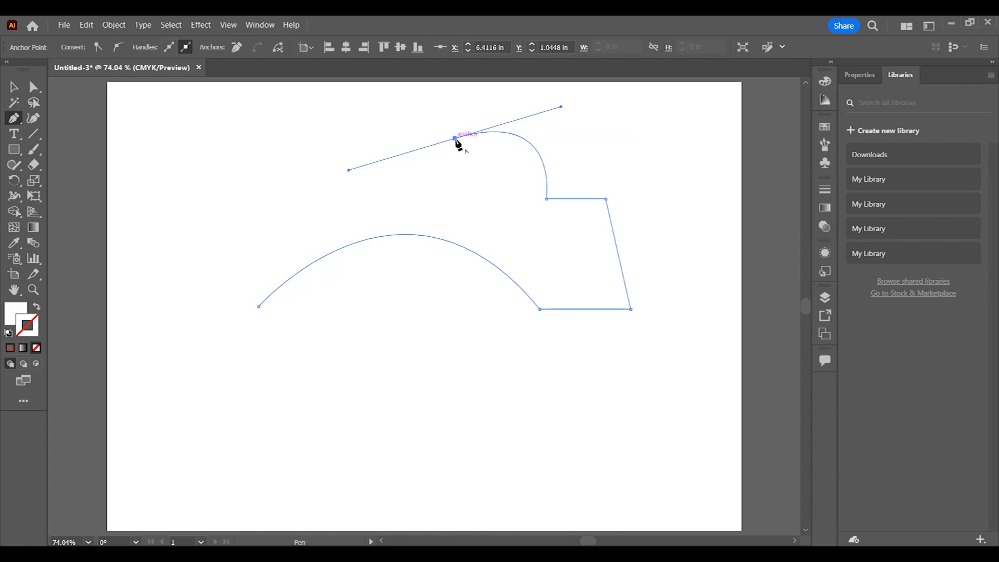
{"action": "left_click_drag", "start_coordinate": [455, 138], "coordinate": [455, 139]}
{"action": "left_click", "coordinate": [455, 138]}
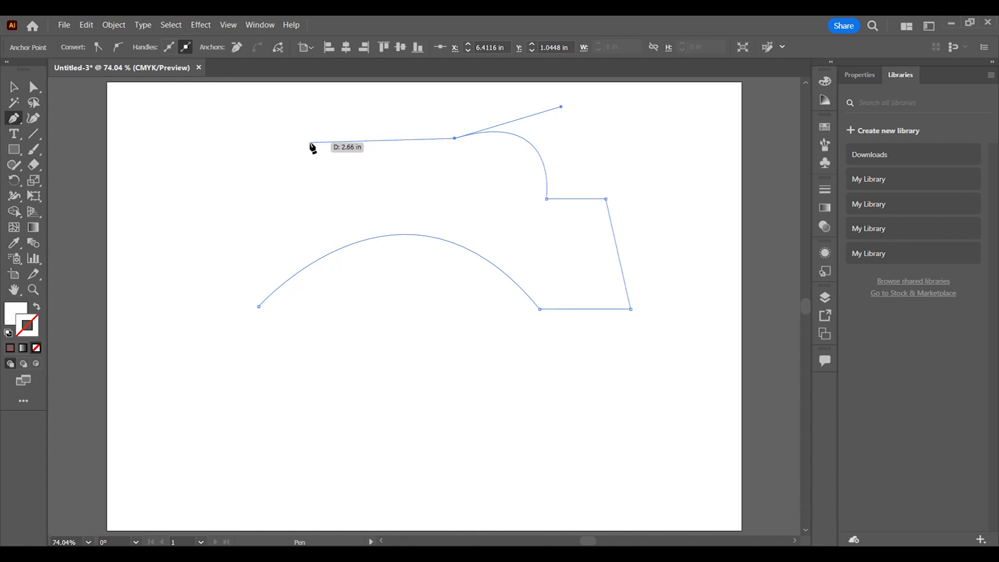
Step: Add a straight segment, an arch to about X 2.58 in, Y 1.06 in and a straight segment to X 5.85 in, Y 1.76 in, and end the path open
{"action": "left_click_drag", "start_coordinate": [443, 165], "coordinate": [182, 210]}
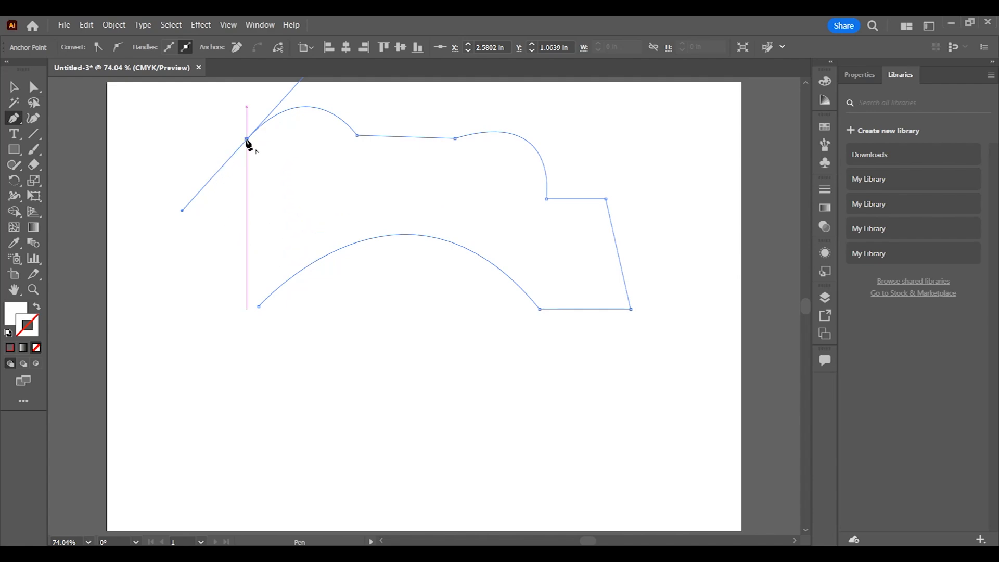
{"action": "left_click", "coordinate": [246, 140]}
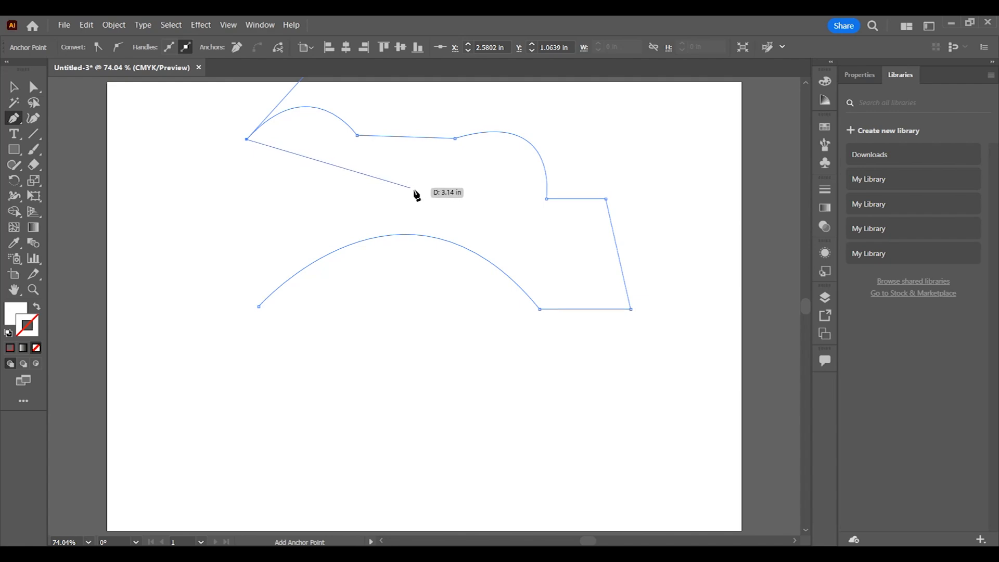
{"action": "left_click", "coordinate": [424, 178]}
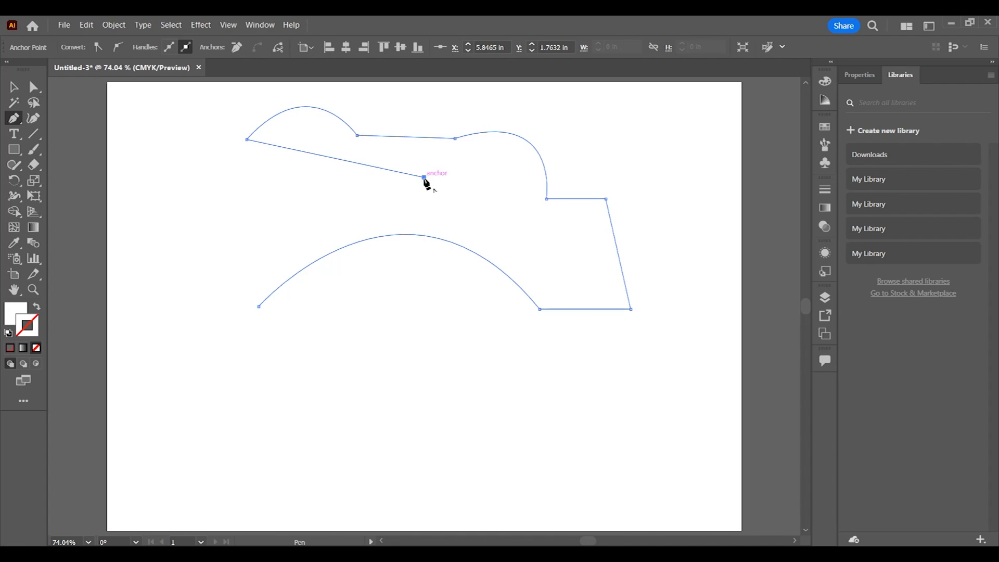
{"action": "key", "text": "Escape"}
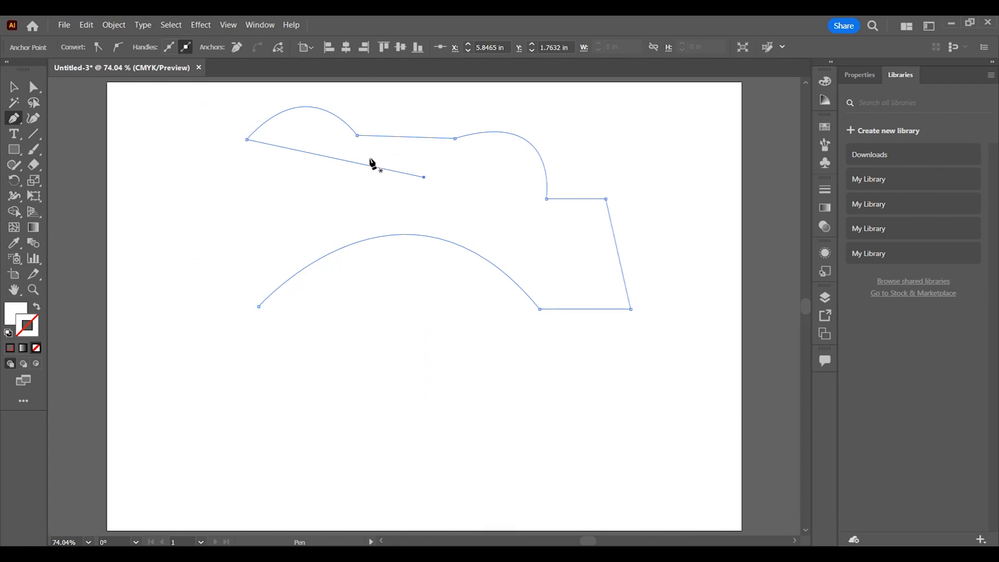
Step: Select everything on the artboard and delete it
{"action": "key", "text": "ctrl+a"}
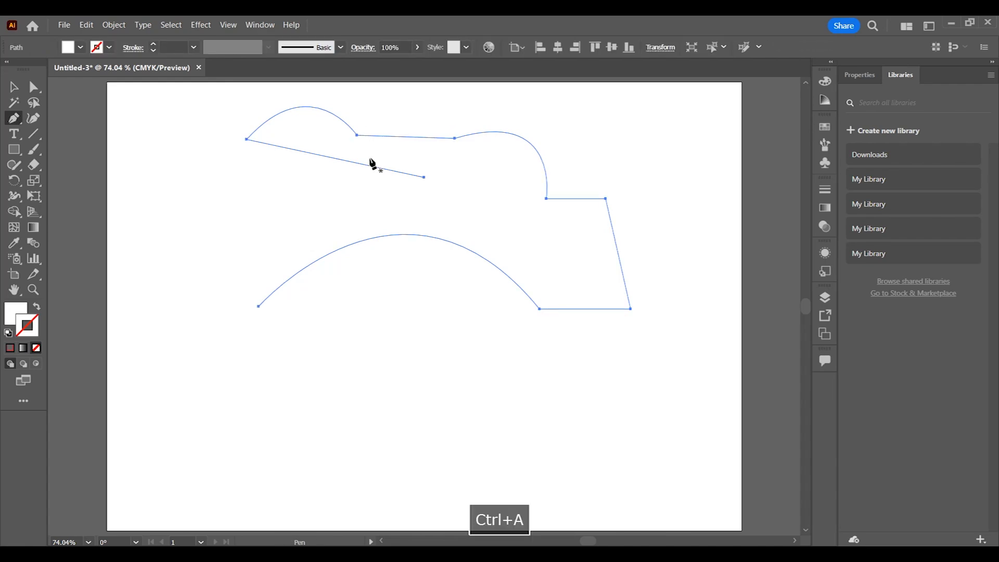
{"action": "key", "text": "Delete"}
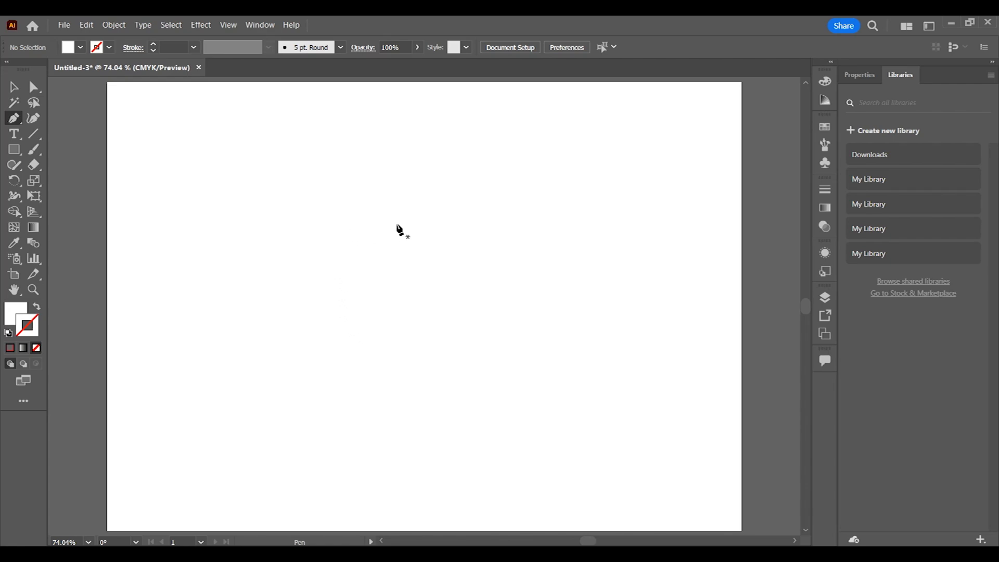
Step: Draw a leaf's left outer curve to about X 5.44 in, Y 3.92 in and inner curve to X 5.59 in, Y 2.49 in, removing both outgoing handles
{"action": "left_click", "coordinate": [413, 191]}
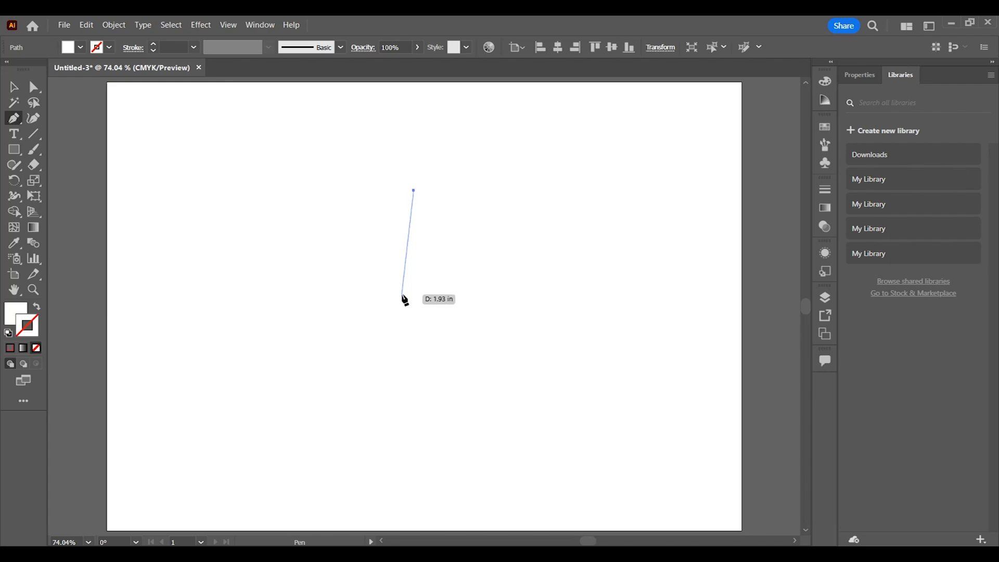
{"action": "left_click_drag", "start_coordinate": [402, 295], "coordinate": [444, 370]}
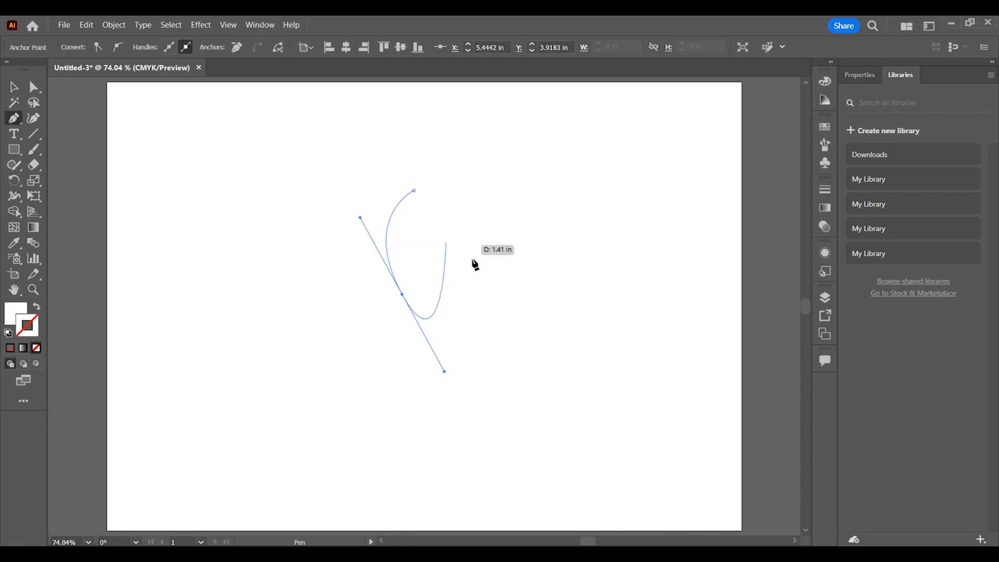
{"action": "left_click", "coordinate": [402, 293]}
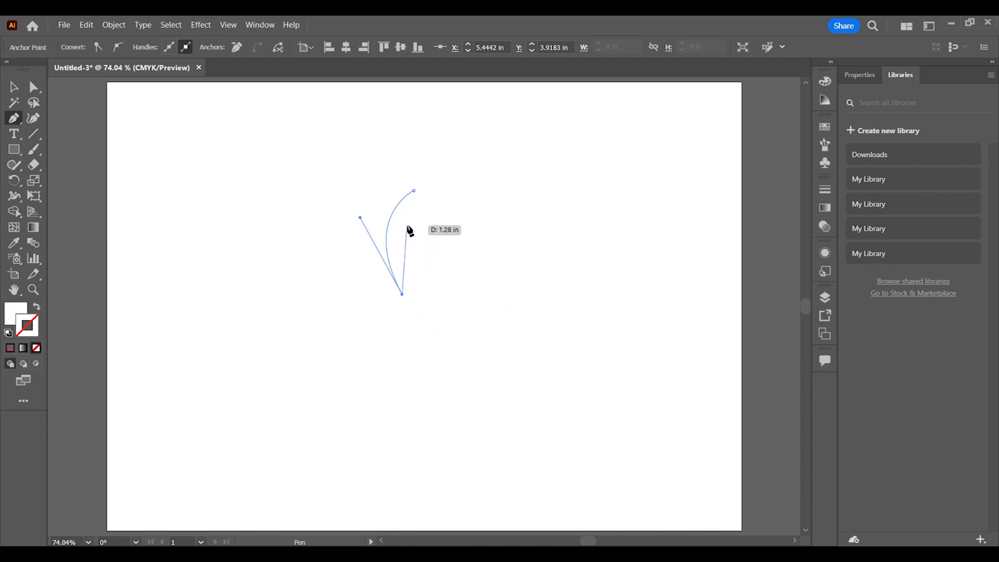
{"action": "left_click_drag", "start_coordinate": [410, 216], "coordinate": [422, 197]}
{"action": "left_click", "coordinate": [414, 190]}
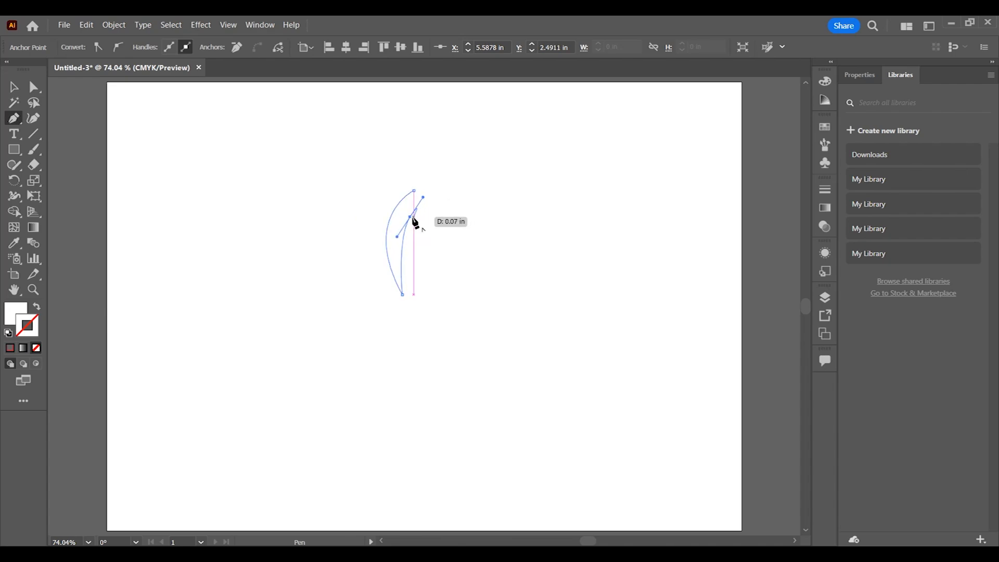
{"action": "left_click", "coordinate": [410, 217]}
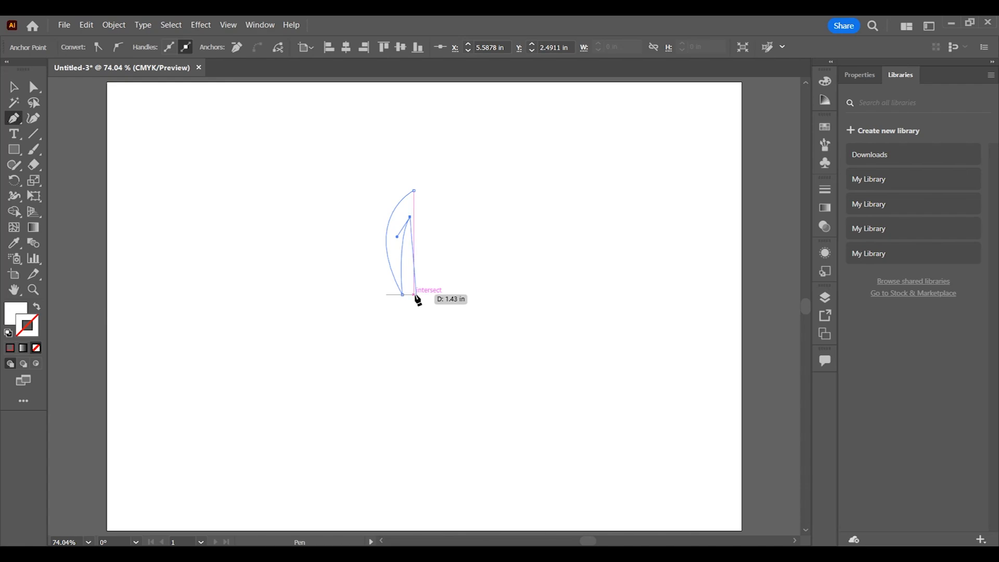
Step: Draw the inner right curve to about X 5.66 in, Y 3.92 in, remove its outgoing handle, and close the leaf with a curve to the top anchor
{"action": "key", "text": "ctrl+z"}
{"action": "left_click_drag", "start_coordinate": [414, 294], "coordinate": [398, 323]}
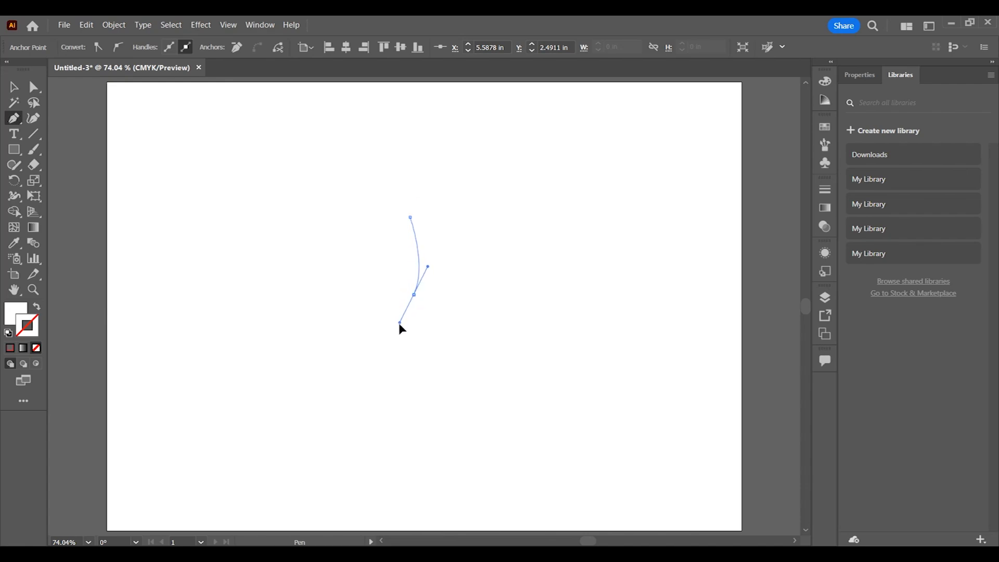
{"action": "left_click", "coordinate": [414, 295]}
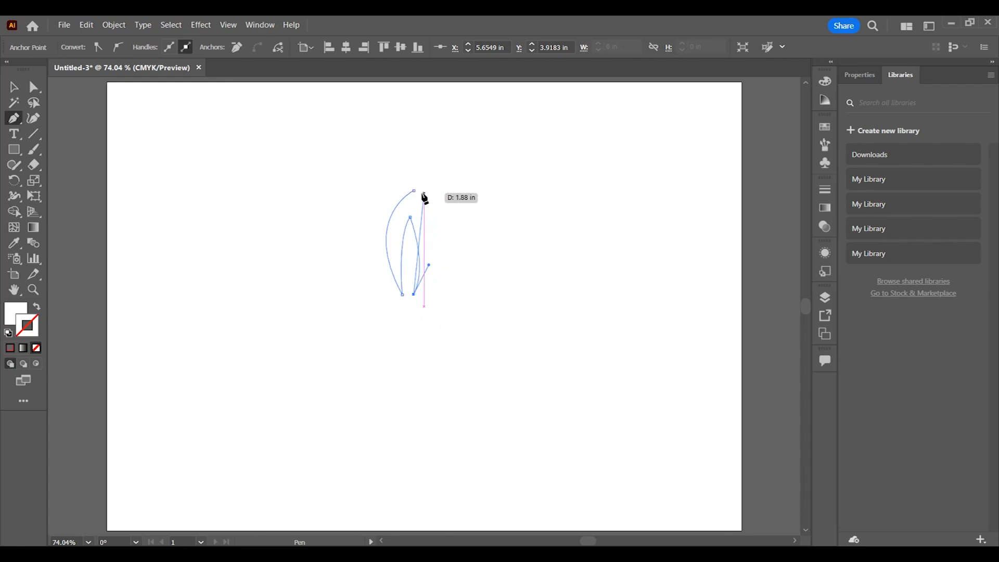
{"action": "left_click_drag", "start_coordinate": [415, 190], "coordinate": [371, 133]}
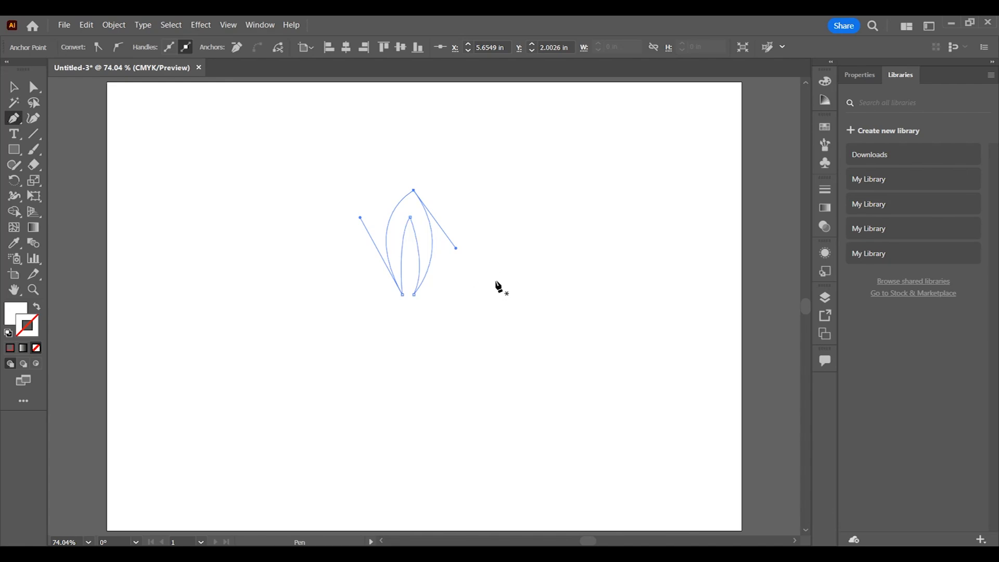
Step: Widen both outer sides of the leaf by pulling their curve handles outward with the Direct Selection tool
{"action": "key", "text": "ctrl+plus"}
{"action": "scroll", "coordinate": [455, 260], "scroll_direction": "down", "scroll_amount": 1}
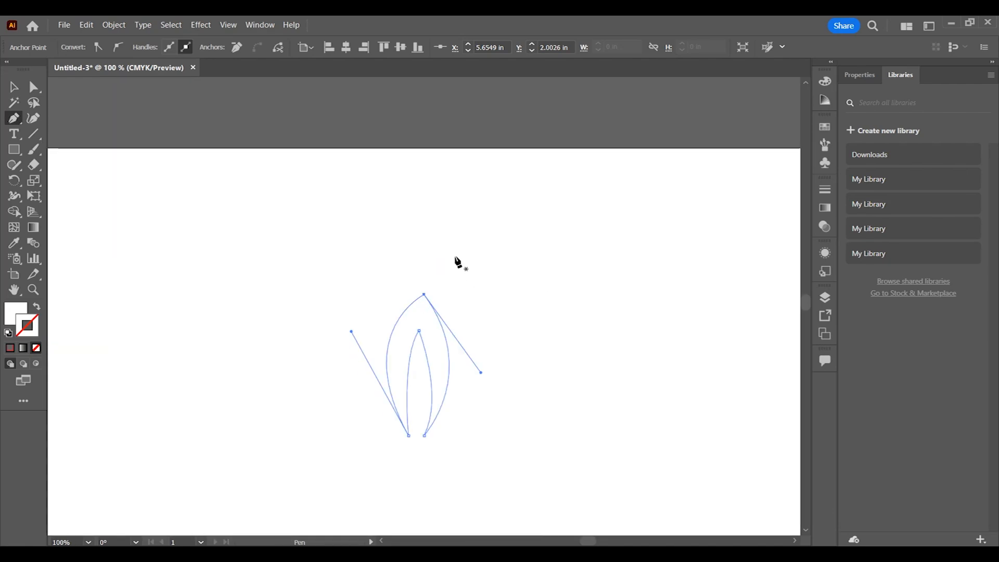
{"action": "scroll", "coordinate": [458, 262], "scroll_direction": "down", "scroll_amount": 3}
{"action": "key", "text": "space"}
{"action": "left_click_drag", "start_coordinate": [517, 305], "coordinate": [494, 312]}
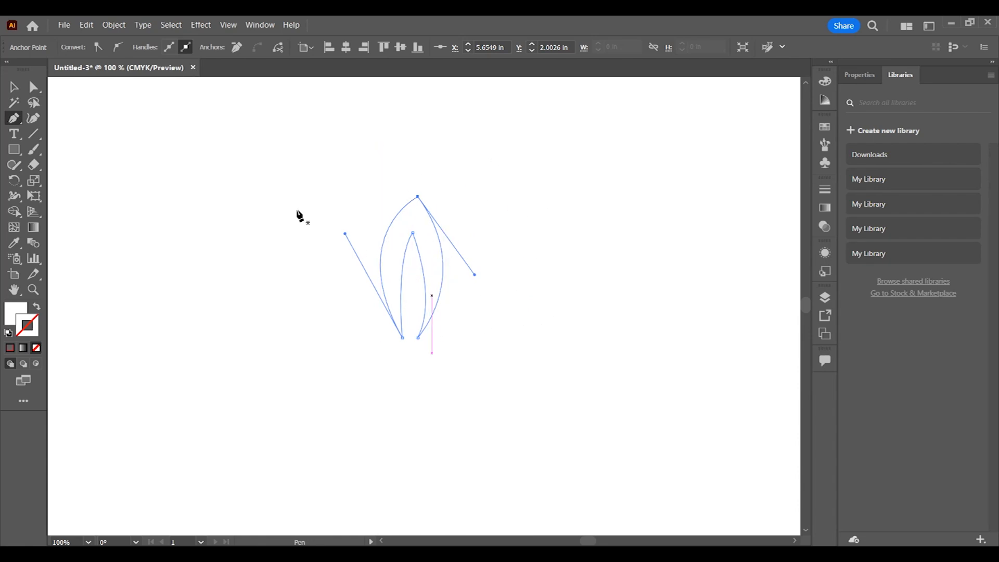
{"action": "left_click", "coordinate": [33, 90]}
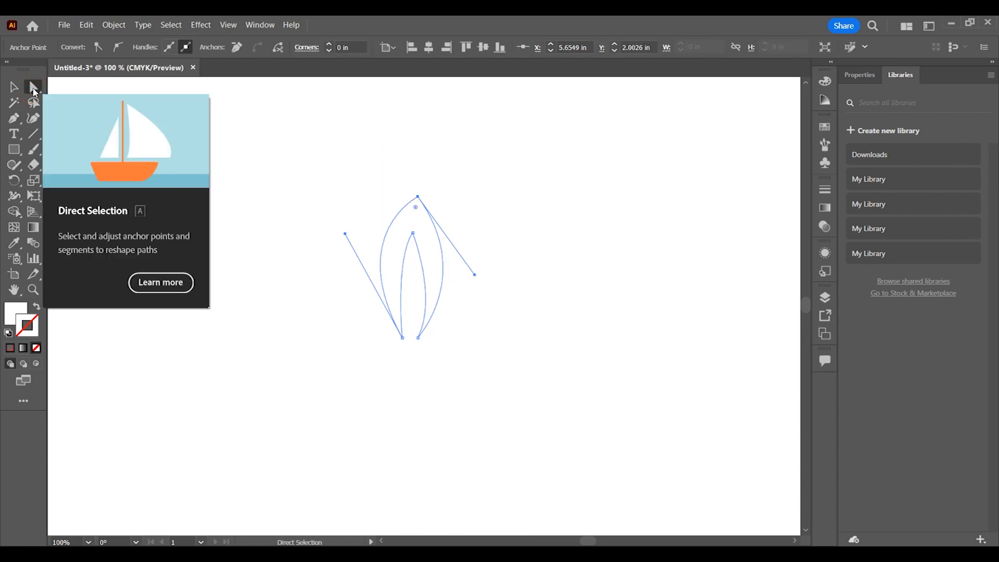
{"action": "left_click_drag", "start_coordinate": [474, 274], "coordinate": [496, 267]}
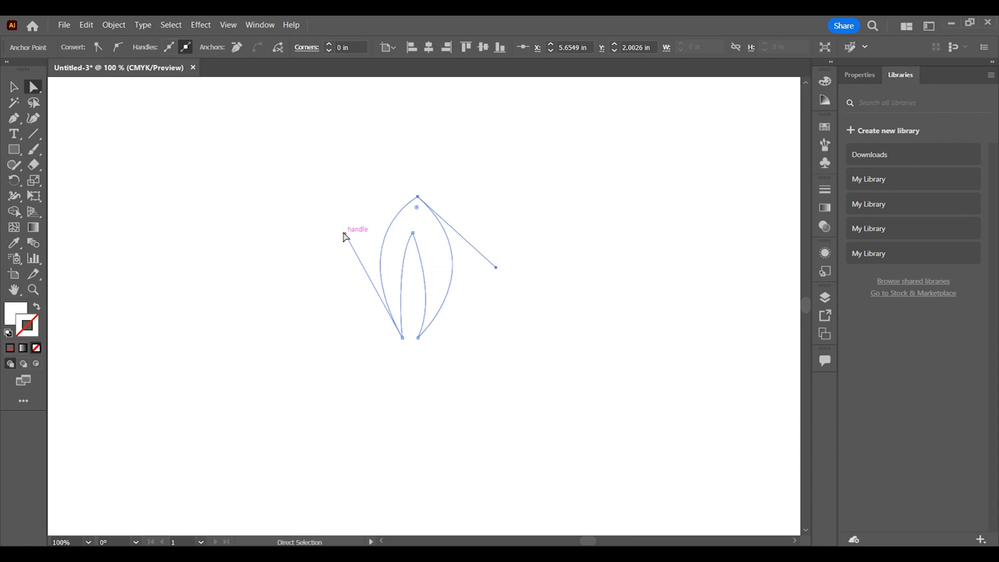
{"action": "left_click_drag", "start_coordinate": [346, 234], "coordinate": [325, 247]}
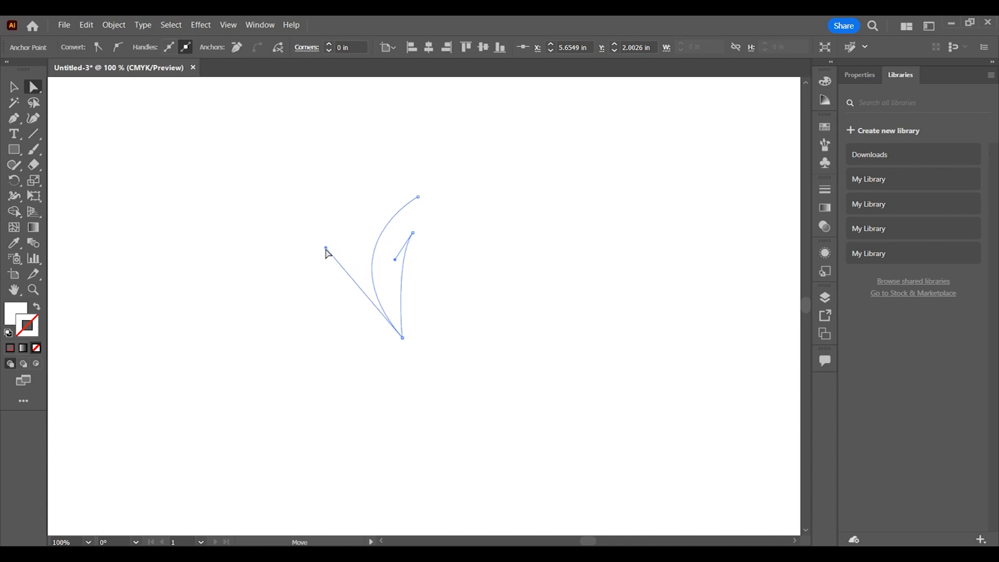
Step: Narrow the leaf's central slit by shifting its tip and lower left anchor inward and adjusting the inner curve handles
{"action": "mouse_move", "coordinate": [412, 235]}
{"action": "left_mouse_down"}
{"action": "mouse_move", "coordinate": [422, 232]}
{"action": "mouse_move", "coordinate": [415, 234]}
{"action": "left_mouse_up"}
{"action": "left_click_drag", "start_coordinate": [438, 298], "coordinate": [430, 292]}
{"action": "left_click_drag", "start_coordinate": [402, 338], "coordinate": [412, 337]}
{"action": "mouse_move", "coordinate": [411, 249]}
{"action": "left_mouse_down"}
{"action": "mouse_move", "coordinate": [415, 224]}
{"action": "mouse_move", "coordinate": [403, 262]}
{"action": "left_mouse_up"}
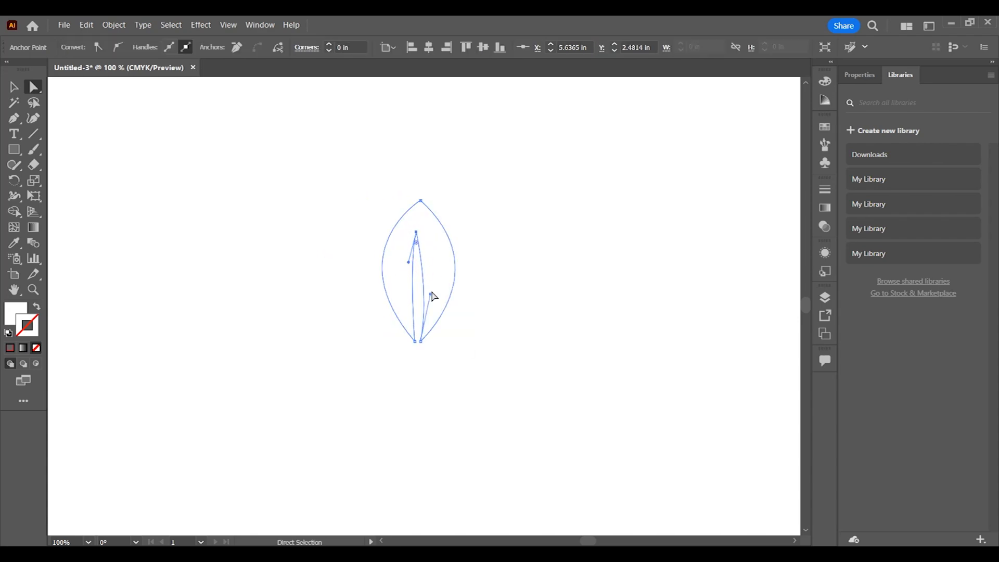
Step: Fine-tune the slit's right handle, tip and outer top anchor, and place the lower right anchor at about X 5.70 in, Y 3.97 in
{"action": "left_click_drag", "start_coordinate": [431, 293], "coordinate": [428, 290]}
{"action": "left_click_drag", "start_coordinate": [420, 341], "coordinate": [420, 339]}
{"action": "left_click_drag", "start_coordinate": [419, 201], "coordinate": [418, 199]}
{"action": "left_click_drag", "start_coordinate": [416, 232], "coordinate": [418, 236]}
{"action": "left_click_drag", "start_coordinate": [429, 288], "coordinate": [426, 289]}
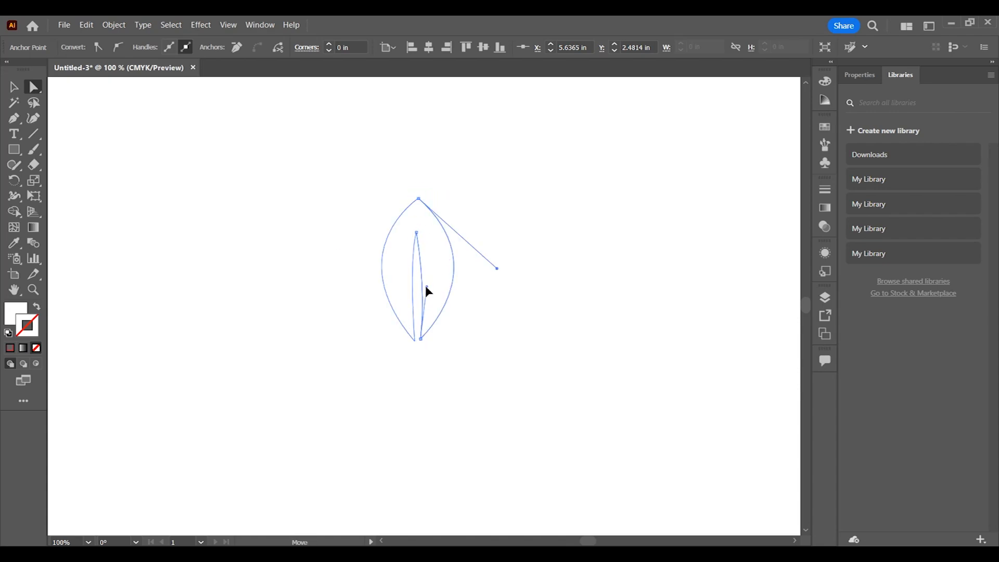
{"action": "left_click", "coordinate": [420, 341]}
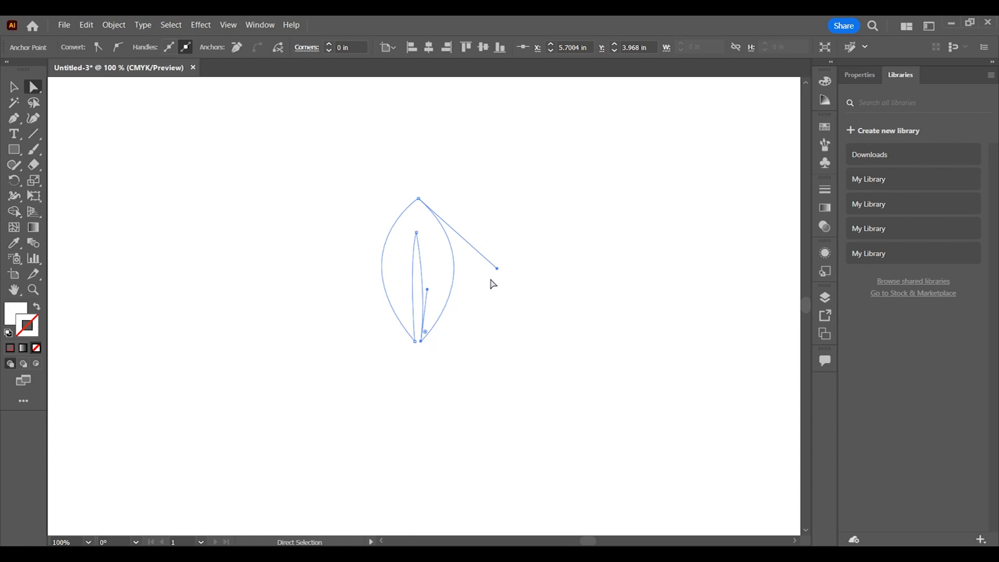
Step: Fill the leaf with the green colour 0B8E00
{"action": "left_click", "coordinate": [20, 312]}
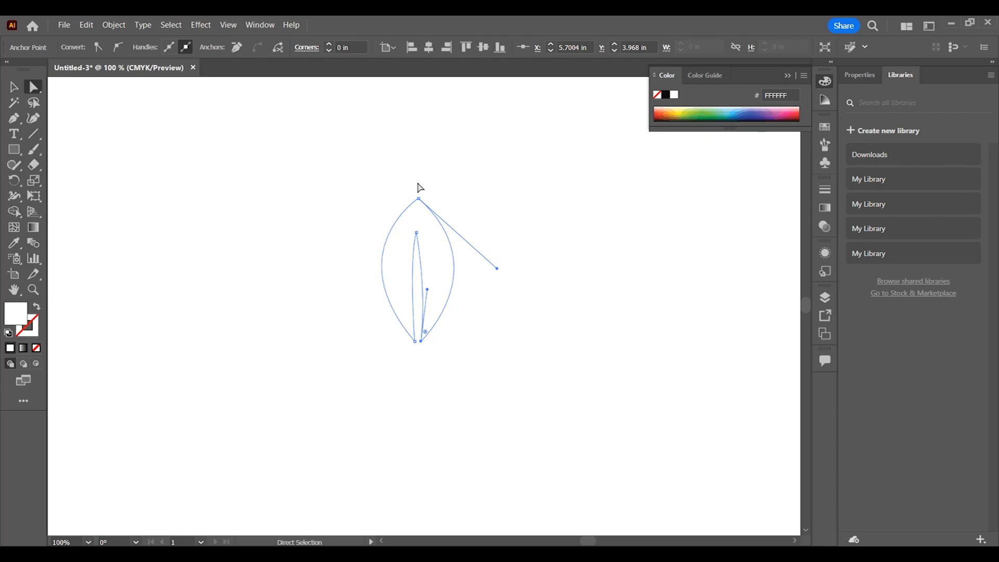
{"action": "double_click", "coordinate": [20, 314]}
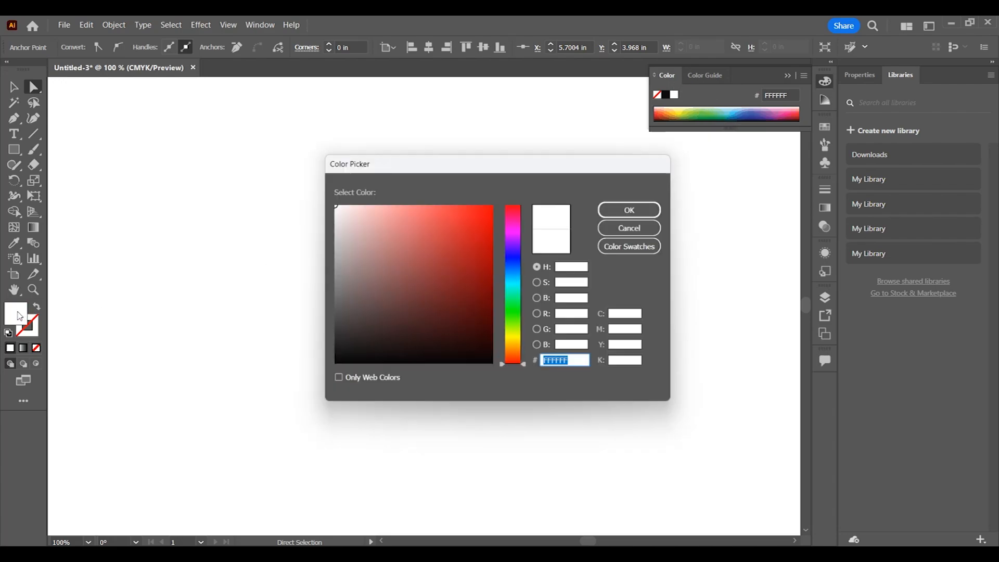
{"action": "left_click_drag", "start_coordinate": [472, 159], "coordinate": [707, 211]}
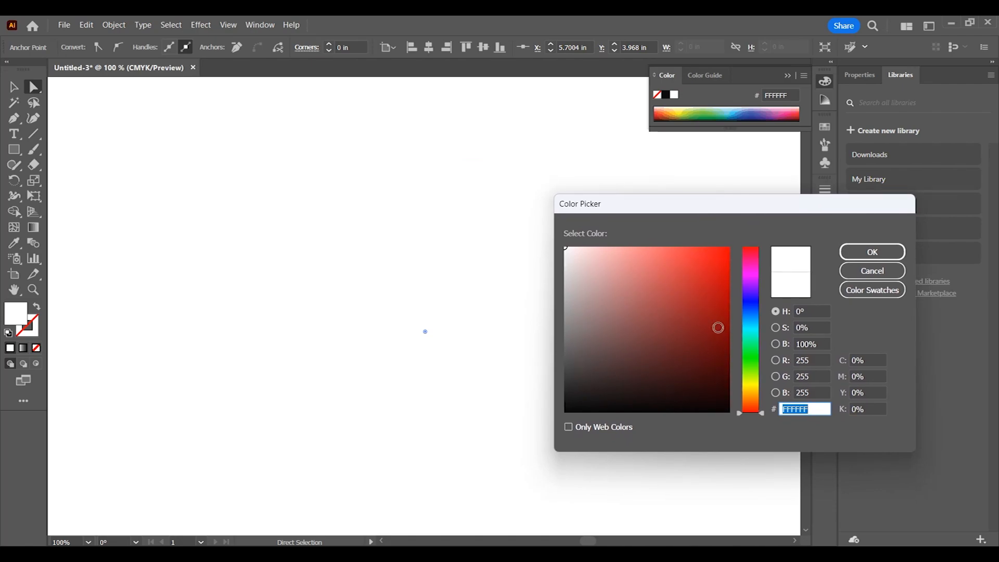
{"action": "left_click_drag", "start_coordinate": [751, 347], "coordinate": [750, 358]}
{"action": "left_click_drag", "start_coordinate": [714, 306], "coordinate": [742, 319]}
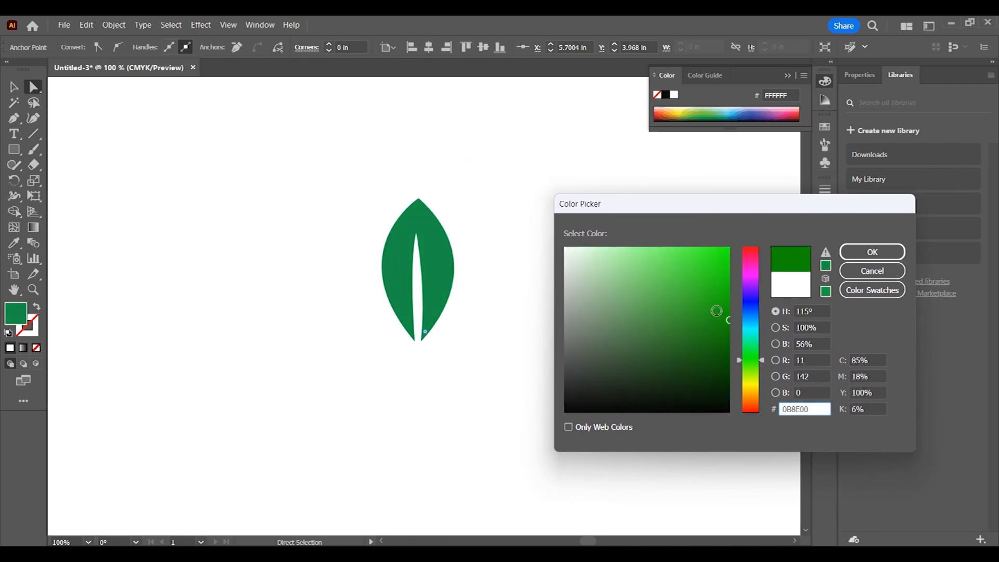
{"action": "left_click", "coordinate": [871, 252]}
Step: Select the whole leaf and give it a black stroke, then deselect it
{"action": "key", "text": "ctrl+="}
{"action": "left_click", "coordinate": [461, 319]}
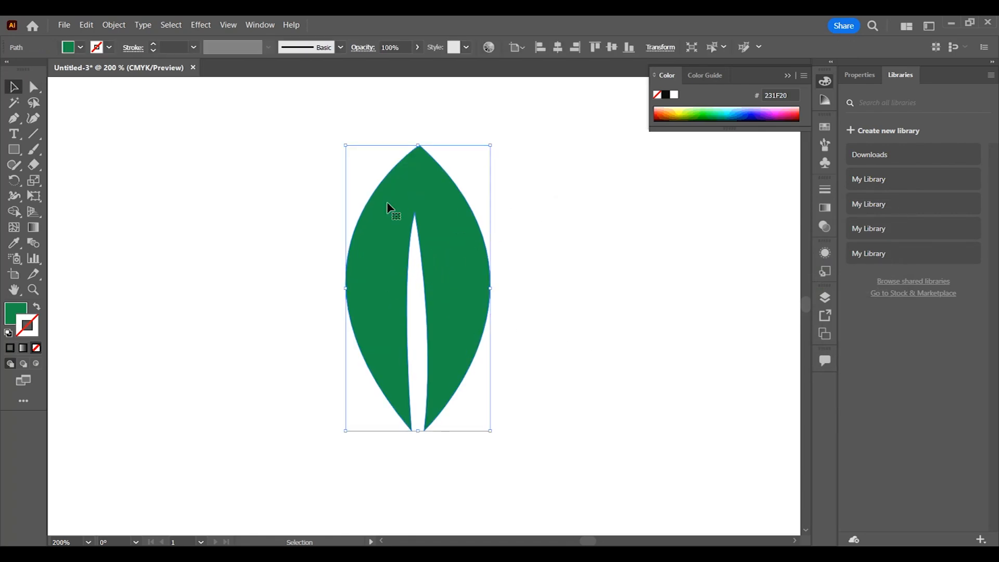
{"action": "left_click", "coordinate": [109, 48]}
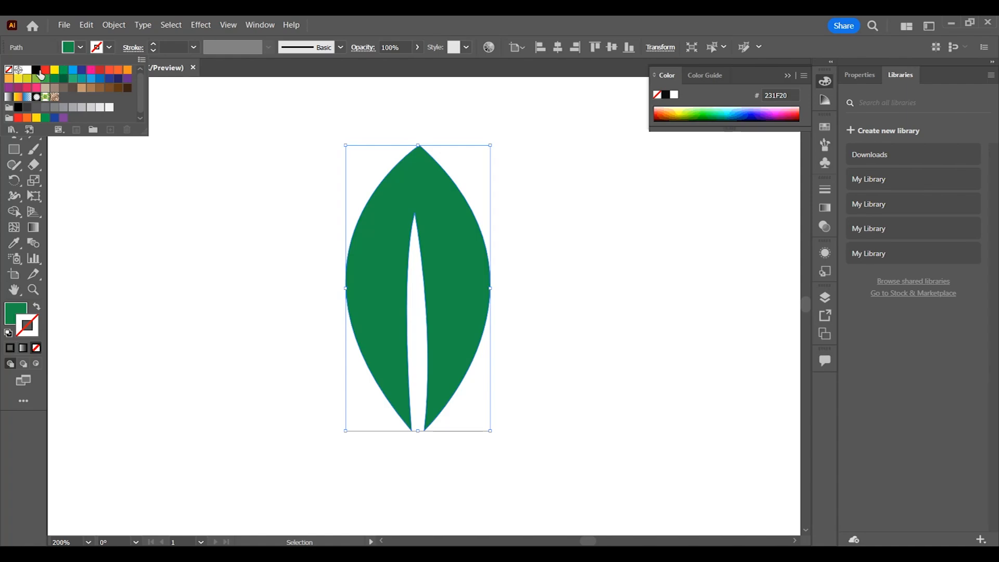
{"action": "left_click", "coordinate": [41, 75]}
{"action": "left_click", "coordinate": [213, 218]}
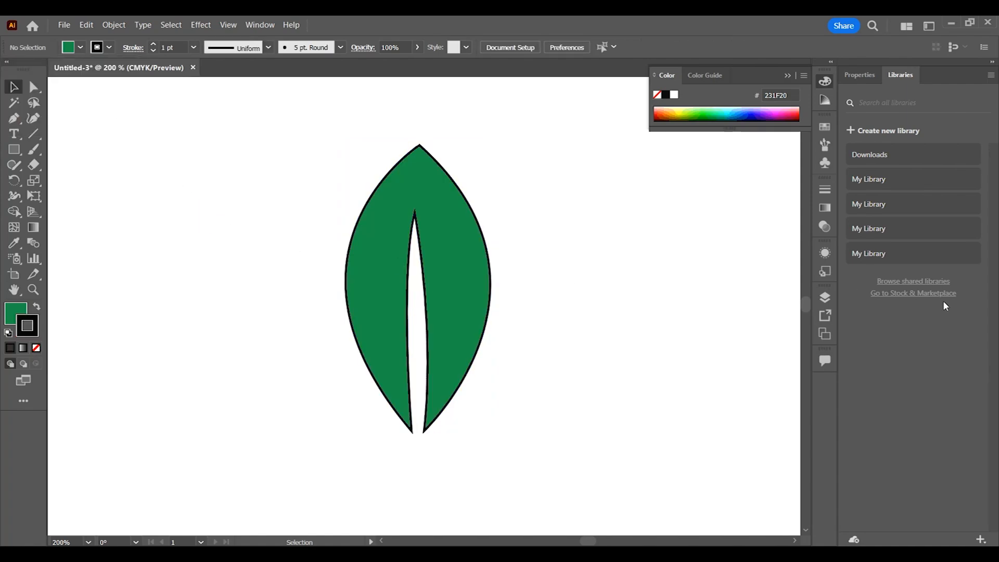
Step: Duplicate the leaf and rotate the copy clockwise so it fans out to the right from the original's base
{"action": "scroll", "coordinate": [693, 284], "scroll_direction": "down", "scroll_amount": 1}
{"action": "scroll", "coordinate": [692, 283], "scroll_direction": "up", "scroll_amount": 2}
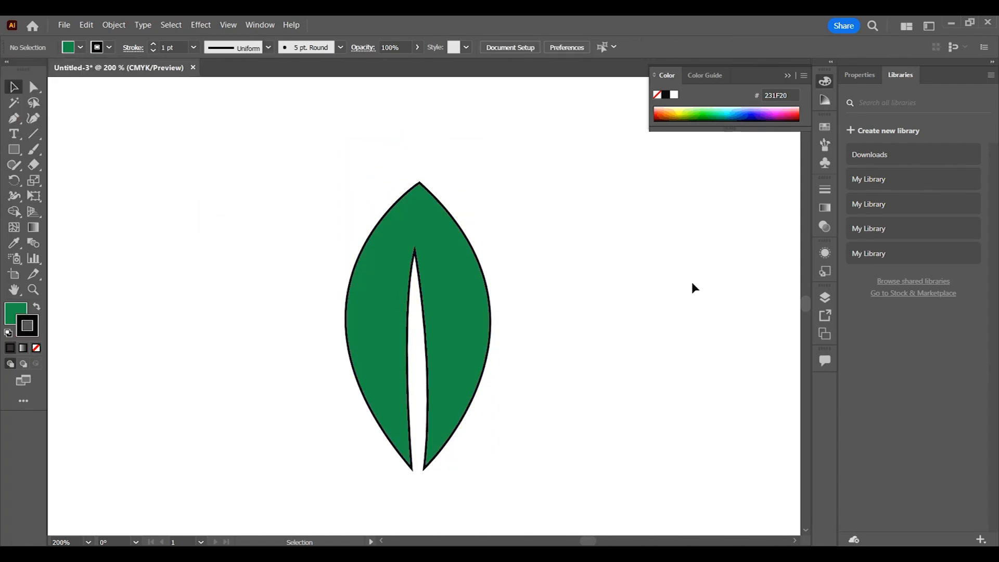
{"action": "key", "text": "a"}
{"action": "key", "text": "ctrl+0"}
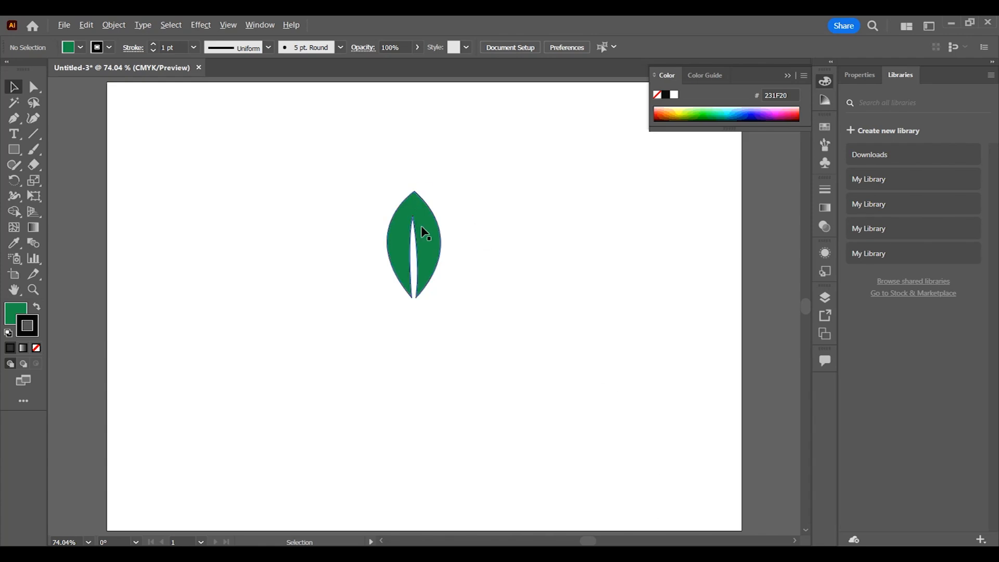
{"action": "left_click_drag", "start_coordinate": [423, 229], "coordinate": [488, 286], "text": "alt"}
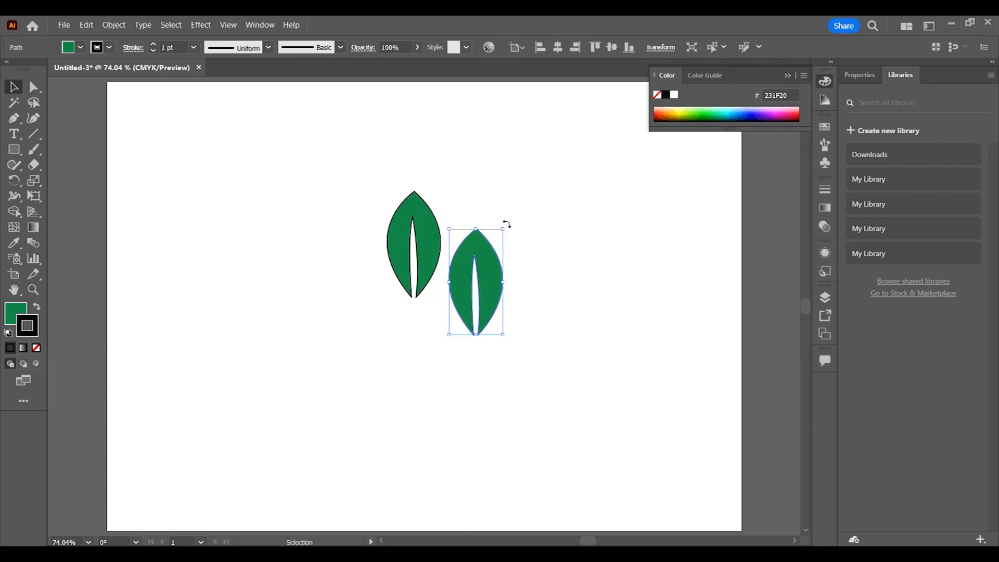
{"action": "left_click_drag", "start_coordinate": [506, 224], "coordinate": [554, 292]}
{"action": "left_click", "coordinate": [567, 336]}
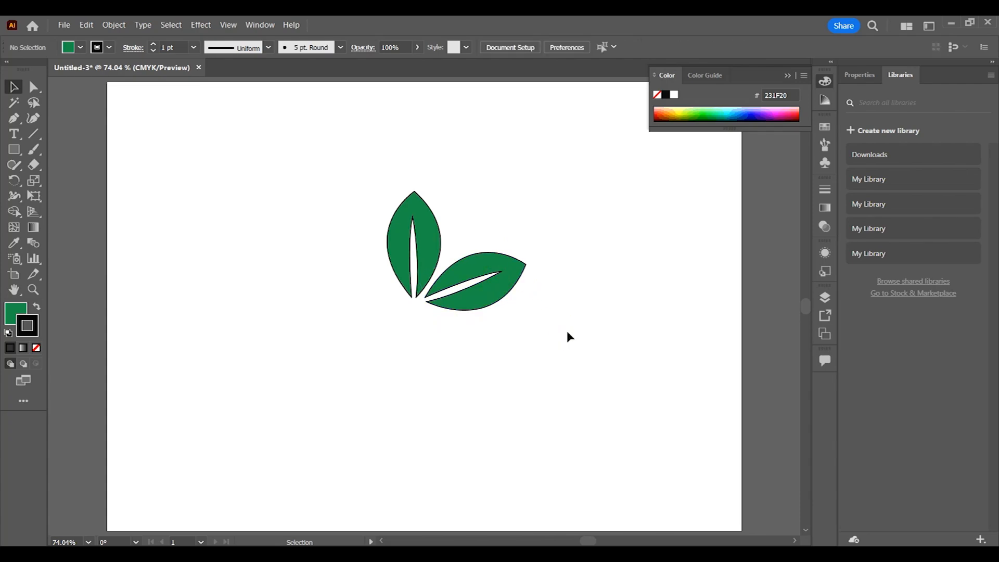
Step: Duplicate the right leaf, rotate the copy to fan out on the left, and align the two side leaves around the upright leaf's base
{"action": "left_click_drag", "start_coordinate": [484, 301], "coordinate": [372, 376], "text": "alt"}
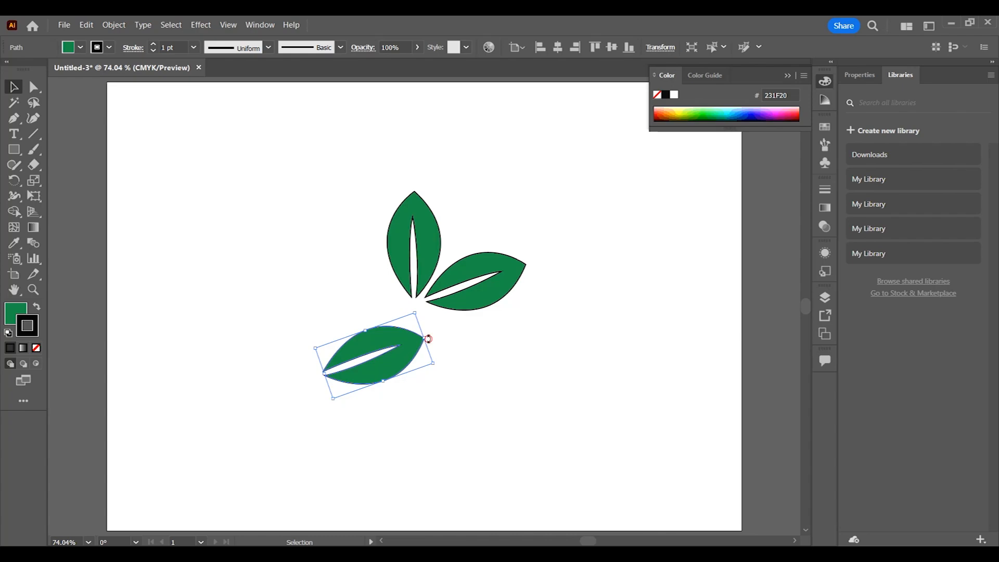
{"action": "left_click_drag", "start_coordinate": [427, 338], "coordinate": [384, 294]}
{"action": "left_click_drag", "start_coordinate": [479, 298], "coordinate": [482, 304]}
{"action": "left_click", "coordinate": [523, 308]}
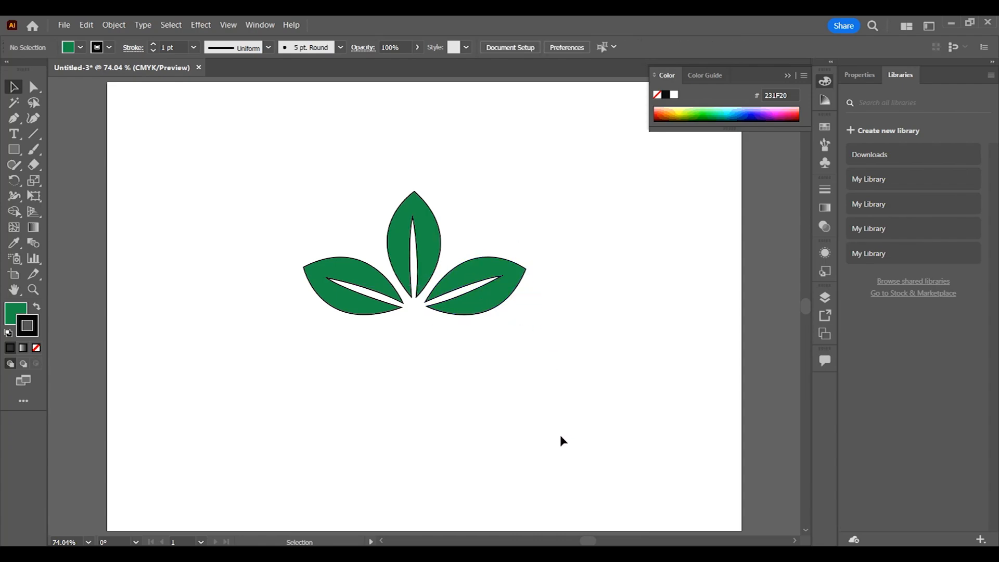
Step: Group the three leaves and place a copy of the group directly below the original
{"action": "left_click_drag", "start_coordinate": [243, 143], "coordinate": [535, 301]}
{"action": "right_click", "coordinate": [508, 289]}
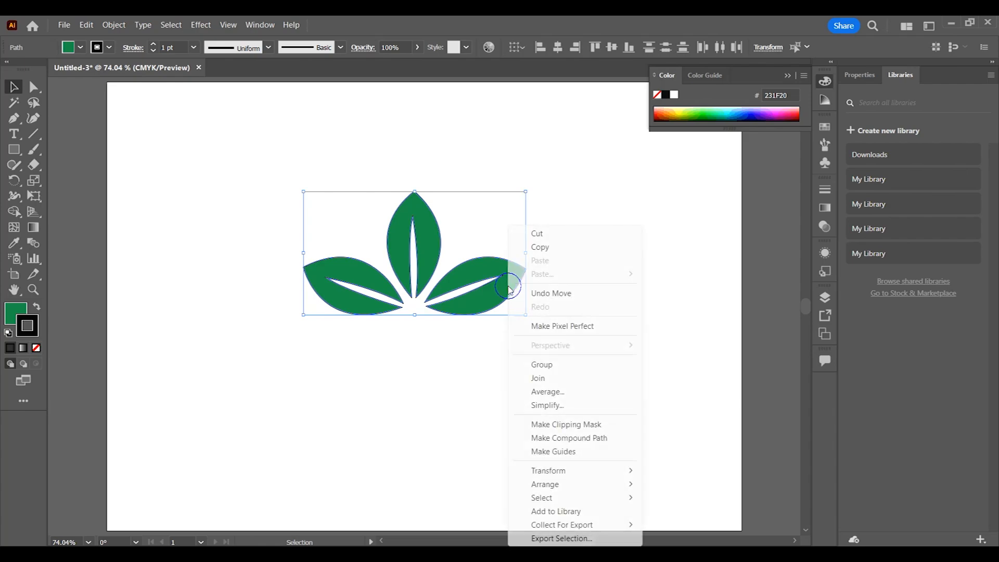
{"action": "key", "text": "ctrl+z"}
{"action": "left_click_drag", "start_coordinate": [254, 159], "coordinate": [595, 338]}
{"action": "left_click_drag", "start_coordinate": [508, 285], "coordinate": [508, 412]}
Step: Reflect the lower leaf group across the horizontal axis
{"action": "right_click", "coordinate": [511, 414]}
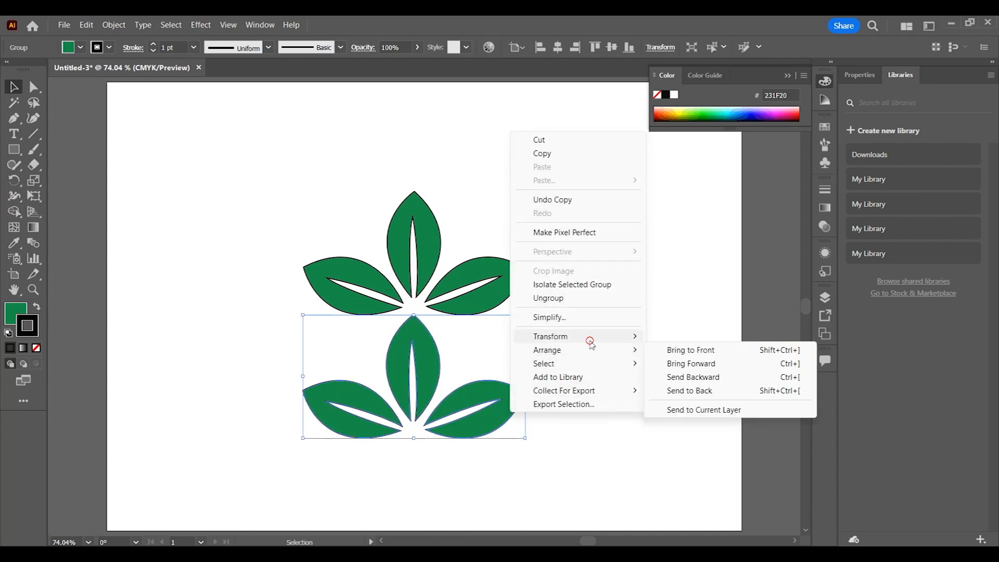
{"action": "mouse_move", "coordinate": [598, 341]}
{"action": "left_click", "coordinate": [687, 383]}
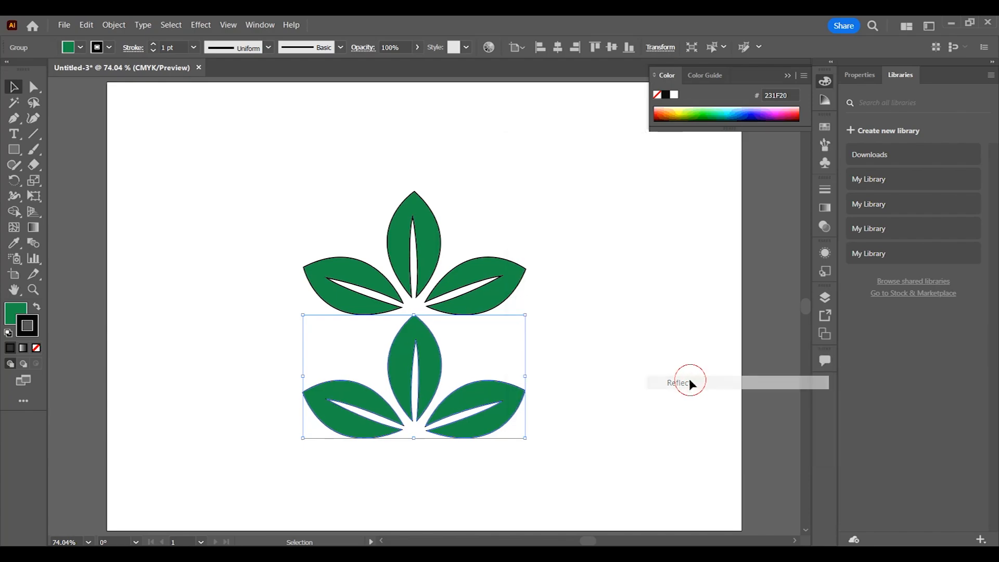
{"action": "left_click_drag", "start_coordinate": [494, 177], "coordinate": [788, 169]}
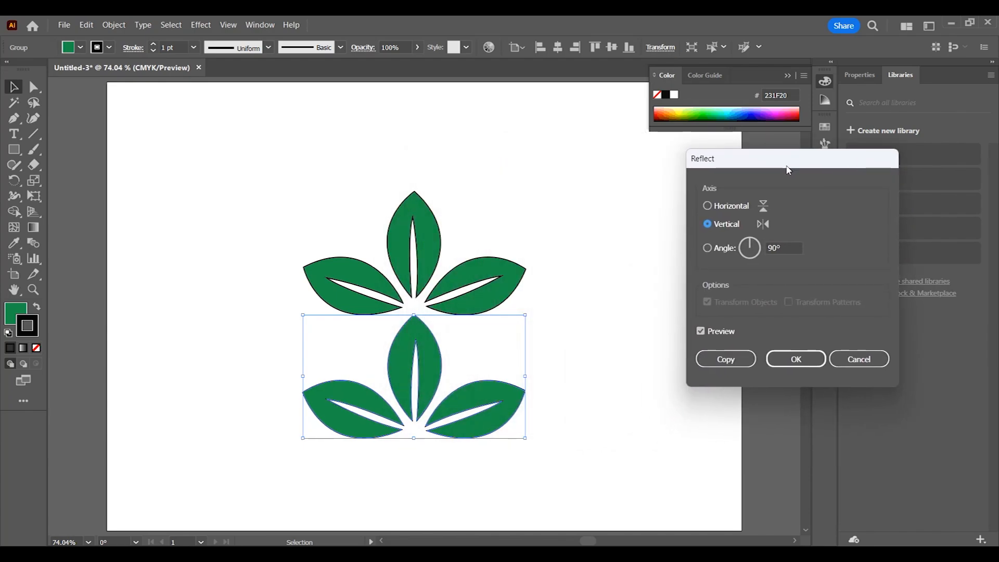
{"action": "left_click", "coordinate": [720, 208]}
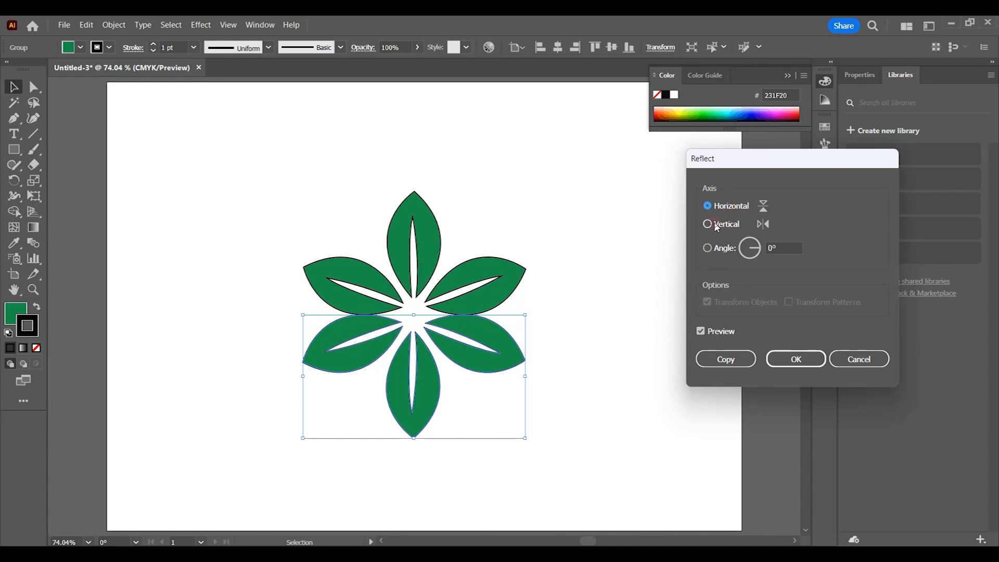
{"action": "left_click", "coordinate": [716, 224]}
{"action": "left_click", "coordinate": [720, 208]}
{"action": "left_click", "coordinate": [796, 355]}
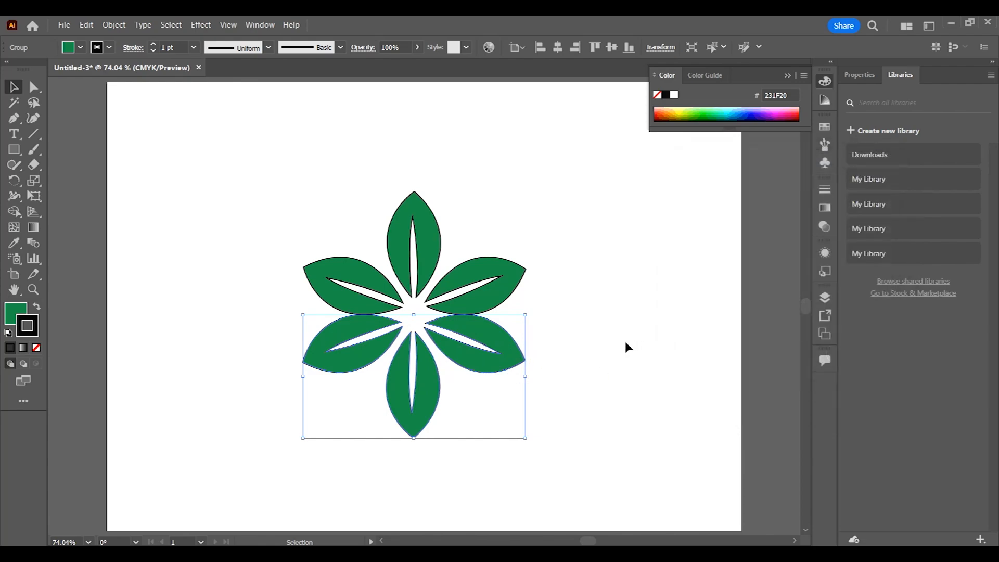
Step: Nudge the lower leaf group down slightly and group it with the upper three leaves
{"action": "left_click", "coordinate": [523, 350]}
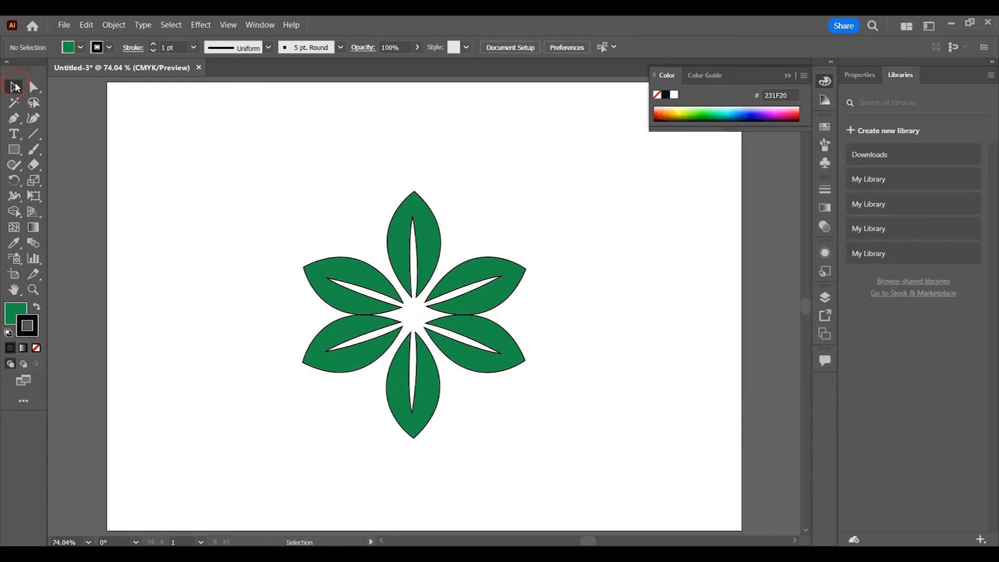
{"action": "left_click_drag", "start_coordinate": [515, 359], "coordinate": [519, 364]}
{"action": "left_click_drag", "start_coordinate": [253, 134], "coordinate": [546, 370]}
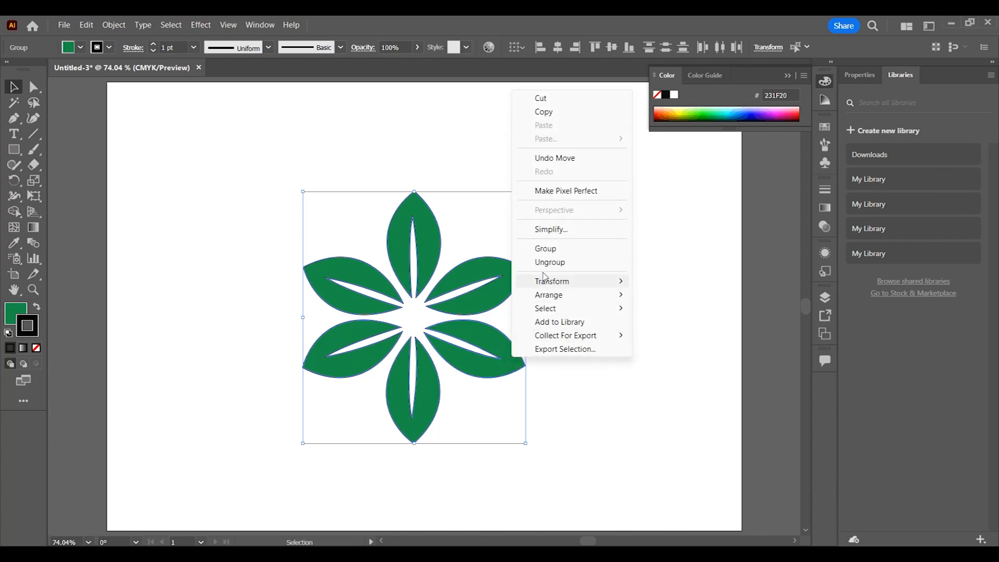
{"action": "left_click", "coordinate": [545, 248]}
Step: Move the grouped six-leaf motif up slightly and delete it, leaving the artboard empty
{"action": "left_click", "coordinate": [622, 387]}
{"action": "left_click_drag", "start_coordinate": [481, 359], "coordinate": [478, 335]}
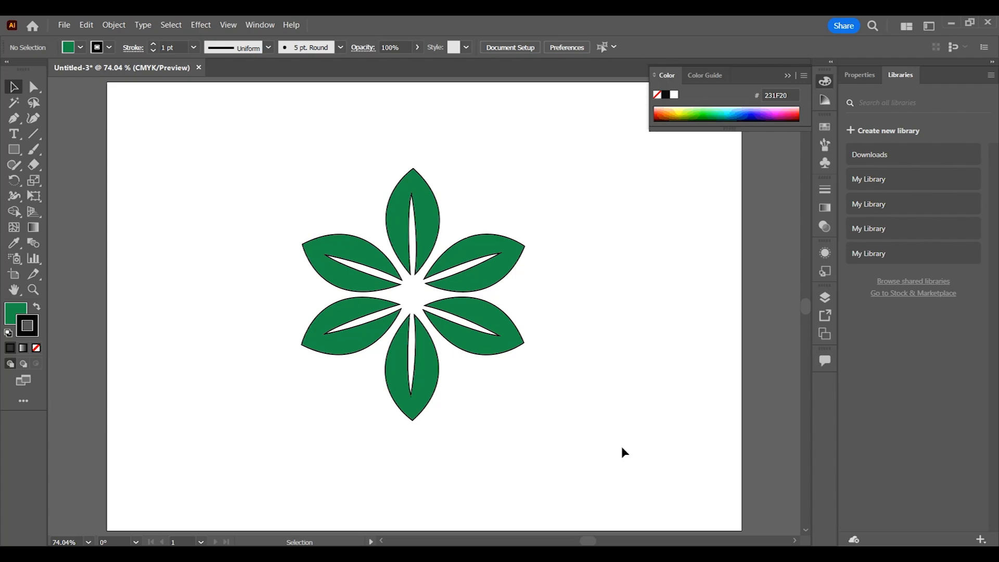
{"action": "left_click_drag", "start_coordinate": [264, 129], "coordinate": [571, 460]}
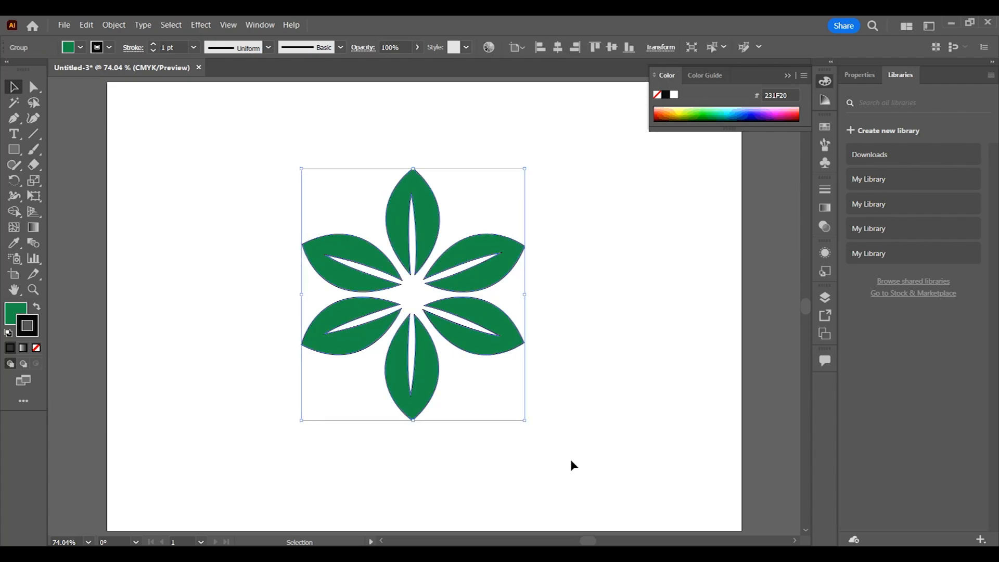
{"action": "key", "text": "Delete"}
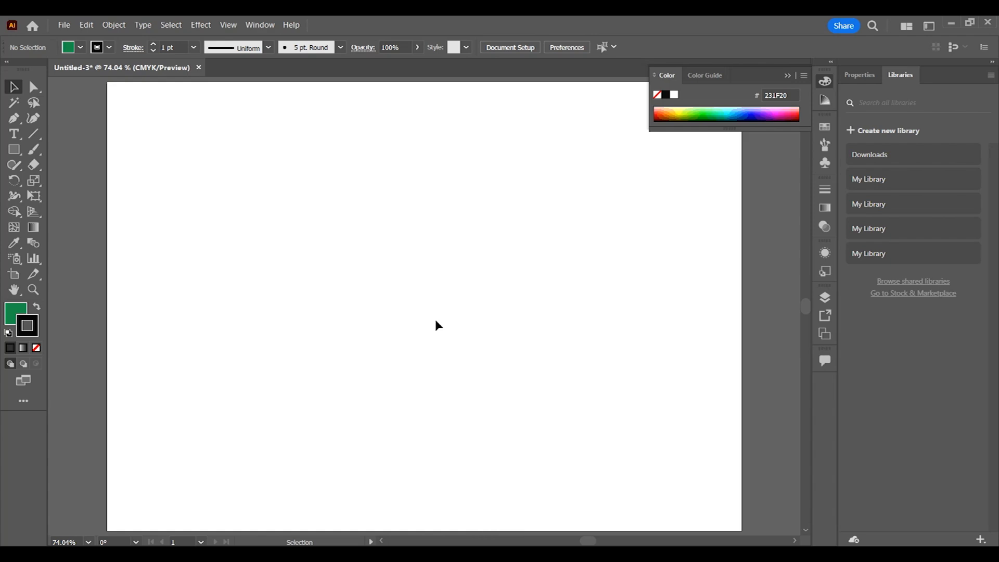
Step: Show the rulers along the edges of the document
{"action": "left_click", "coordinate": [229, 25]}
{"action": "mouse_move", "coordinate": [306, 512]}
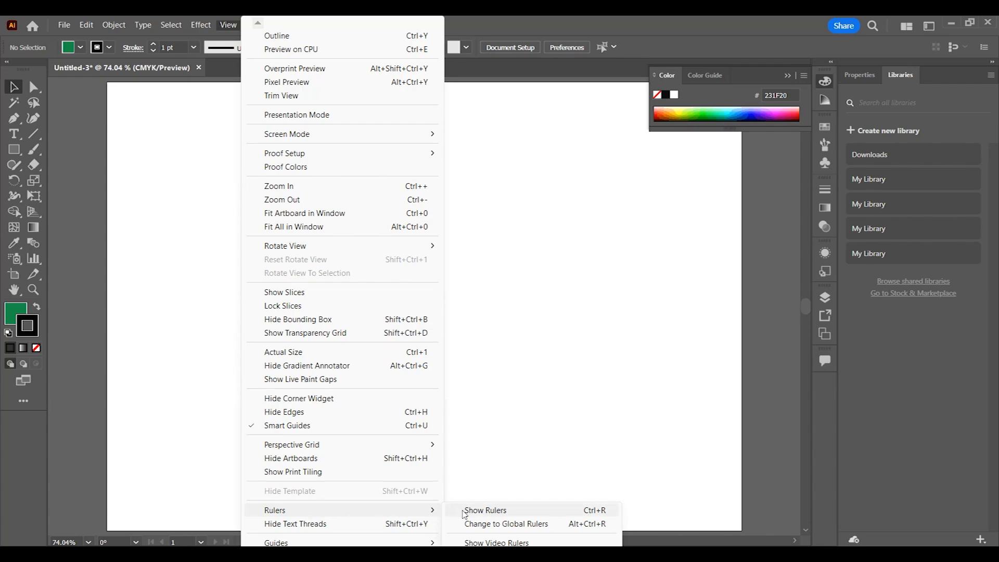
{"action": "left_click", "coordinate": [594, 511]}
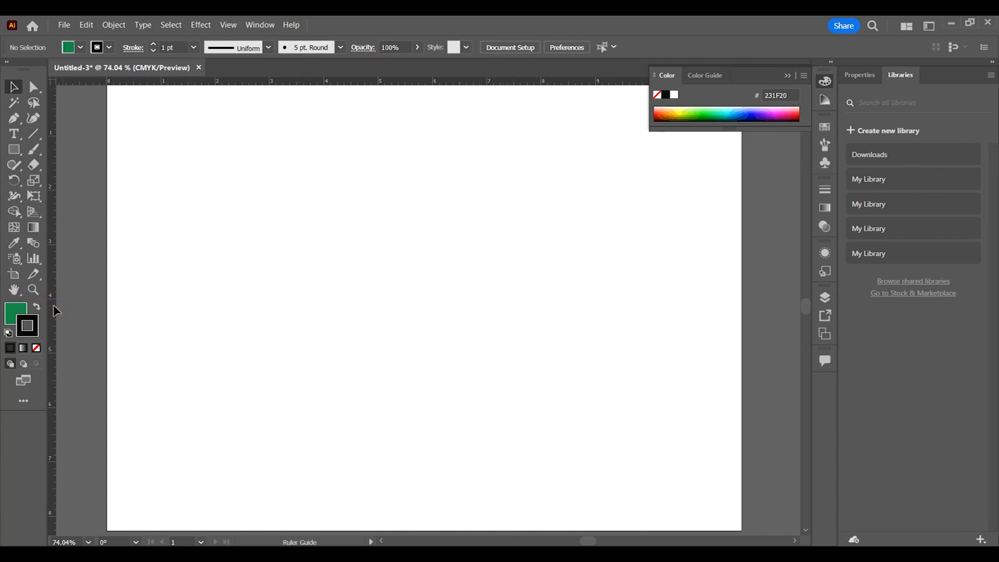
Step: Place a vertical guide at 6 in on the horizontal ruler and lock the guides
{"action": "left_click_drag", "start_coordinate": [54, 308], "coordinate": [426, 324]}
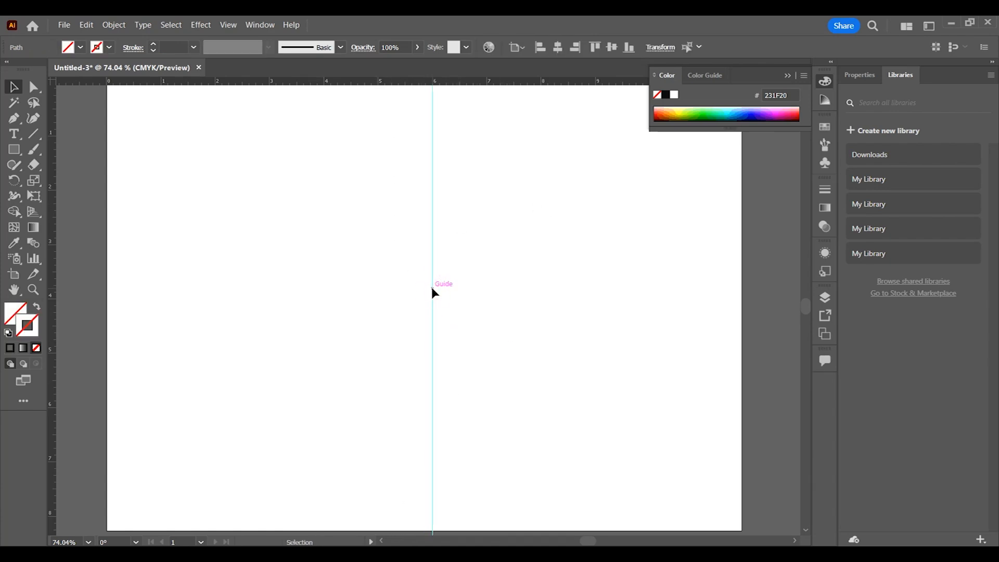
{"action": "left_click_drag", "start_coordinate": [432, 288], "coordinate": [434, 330]}
{"action": "right_click", "coordinate": [437, 266]}
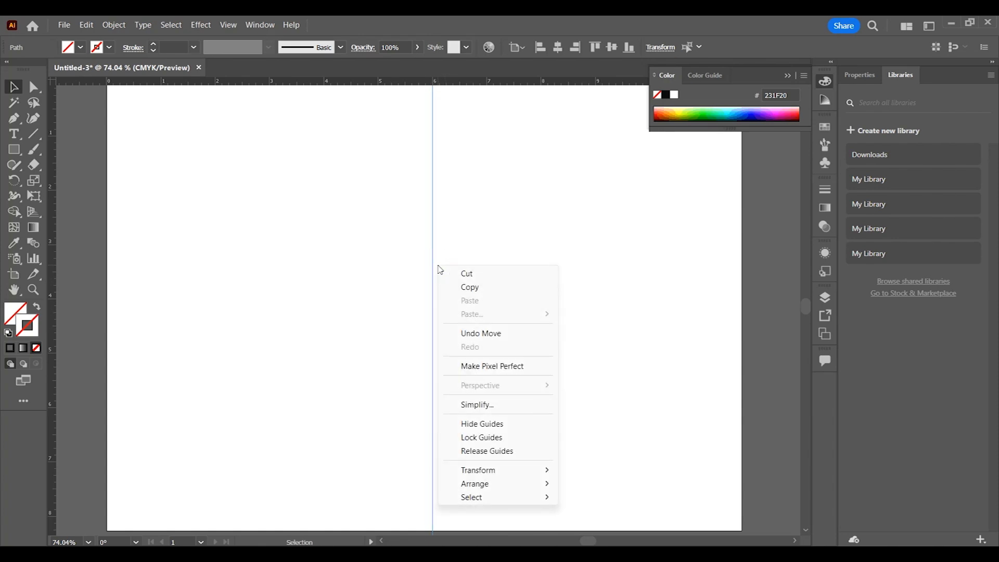
{"action": "left_click", "coordinate": [471, 439]}
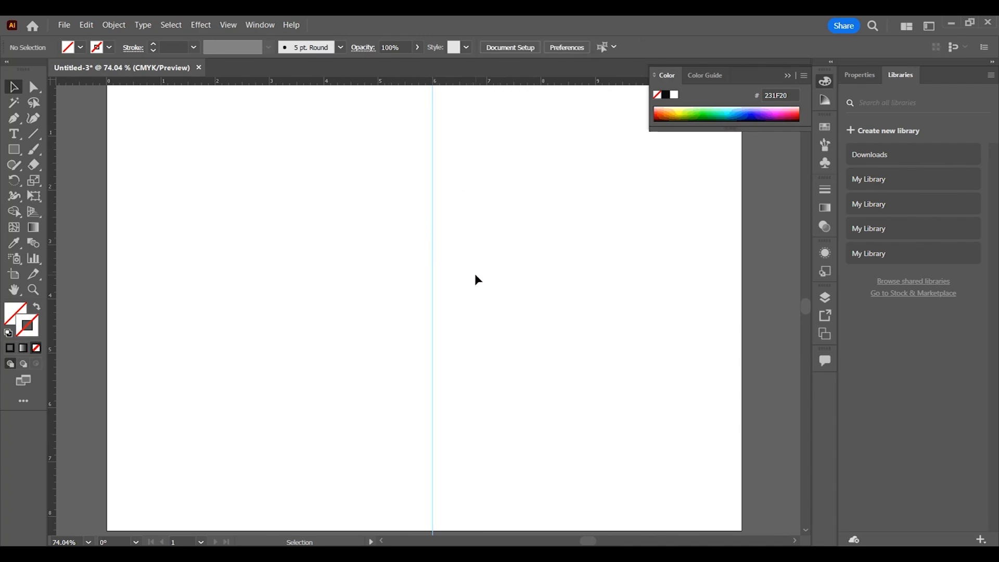
Step: Draw the left half of a heart with the Pen tool, starting on the guide at about 3.5 in and ending on it at about 6 in
{"action": "key", "text": "ctrl+1"}
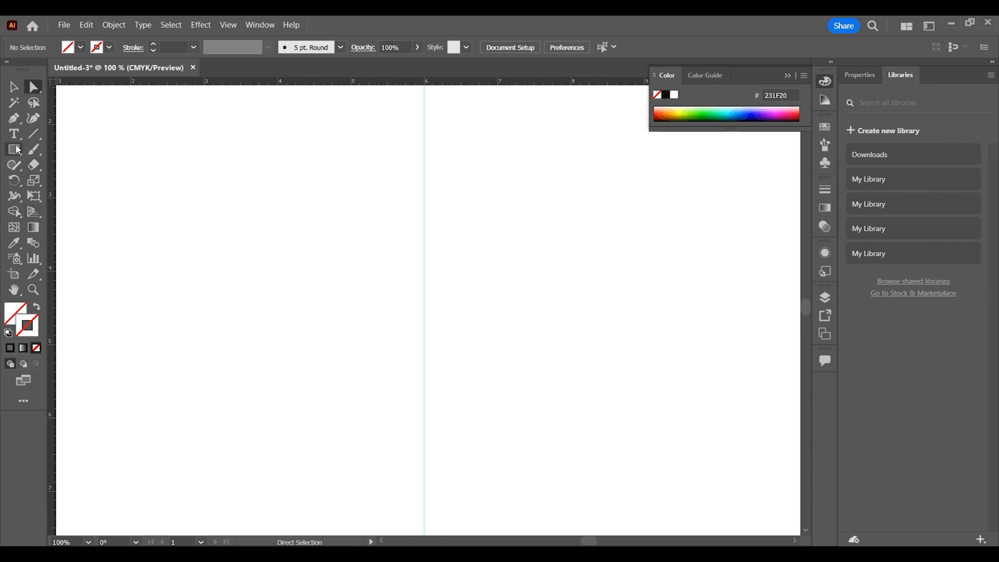
{"action": "left_click", "coordinate": [14, 119]}
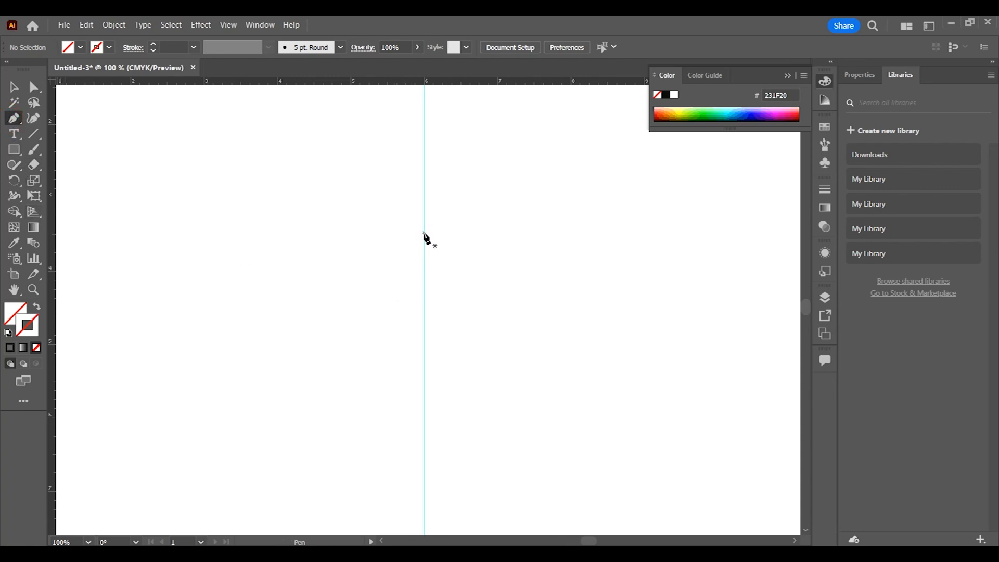
{"action": "left_click", "coordinate": [423, 233]}
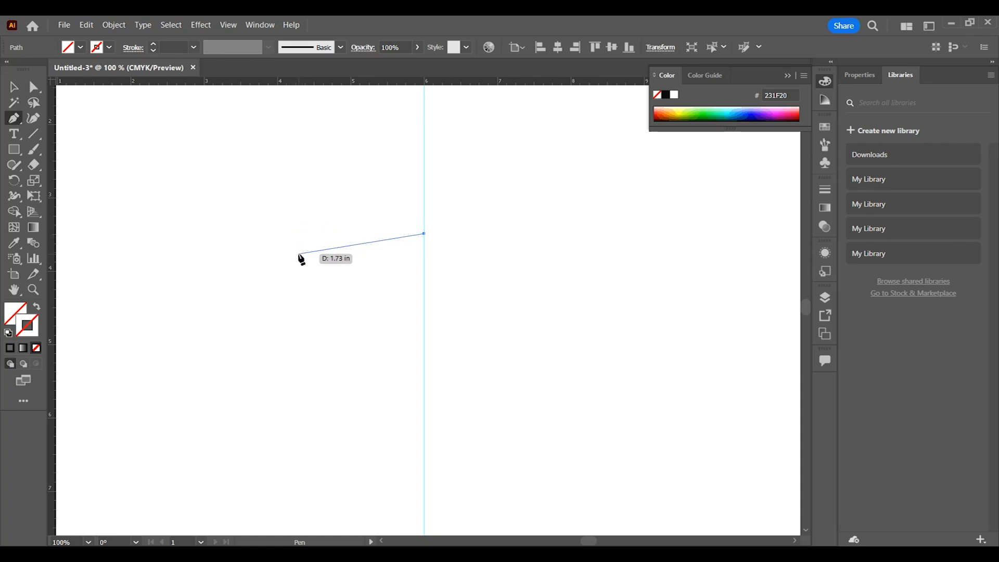
{"action": "left_click_drag", "start_coordinate": [306, 241], "coordinate": [261, 317]}
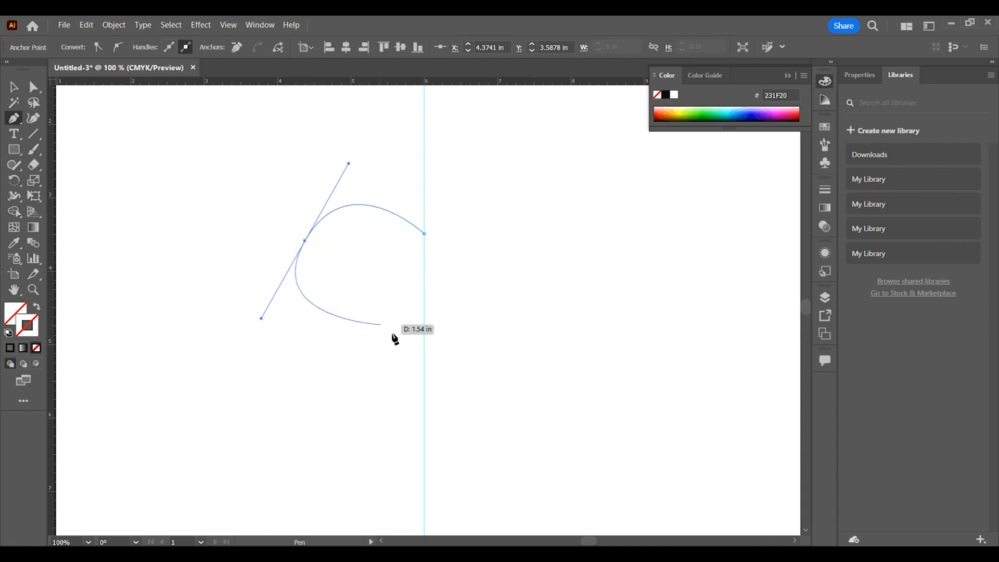
{"action": "left_click", "coordinate": [424, 417]}
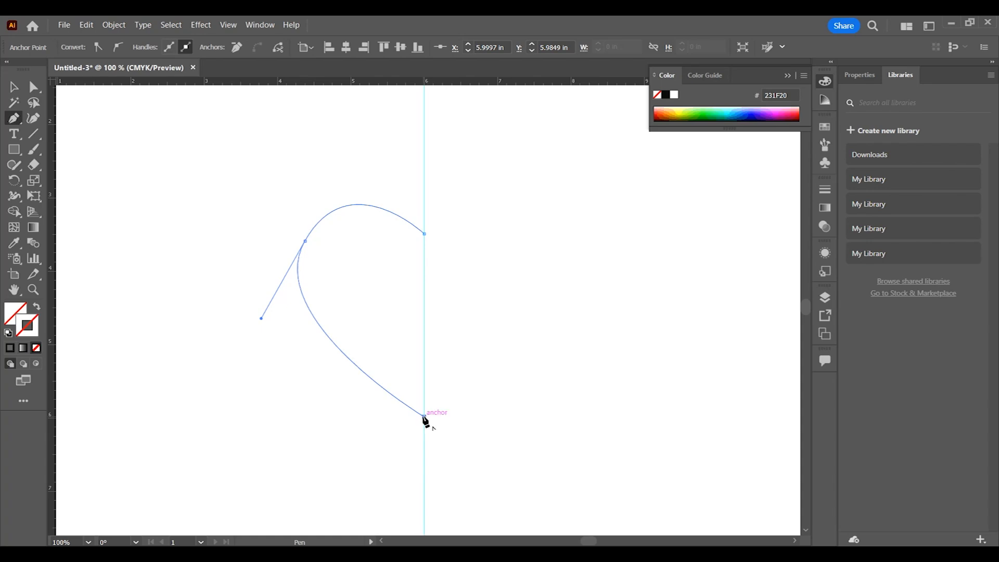
{"action": "key", "text": "Escape"}
{"action": "key", "text": "v"}
{"action": "left_click", "coordinate": [481, 396]}
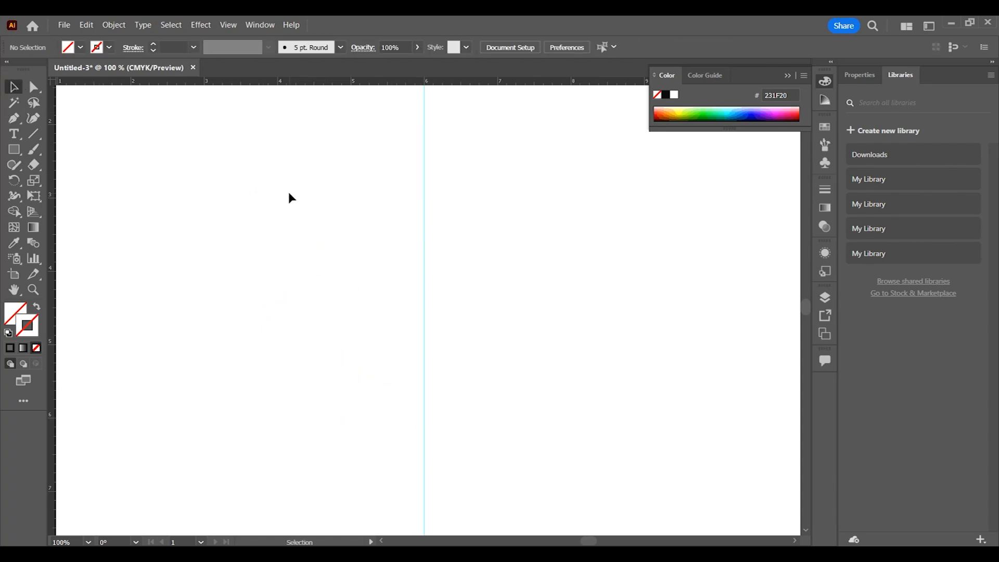
Step: Apply a black stroke to the half-heart path, keeping the 1 pt weight
{"action": "left_click_drag", "start_coordinate": [232, 157], "coordinate": [493, 451]}
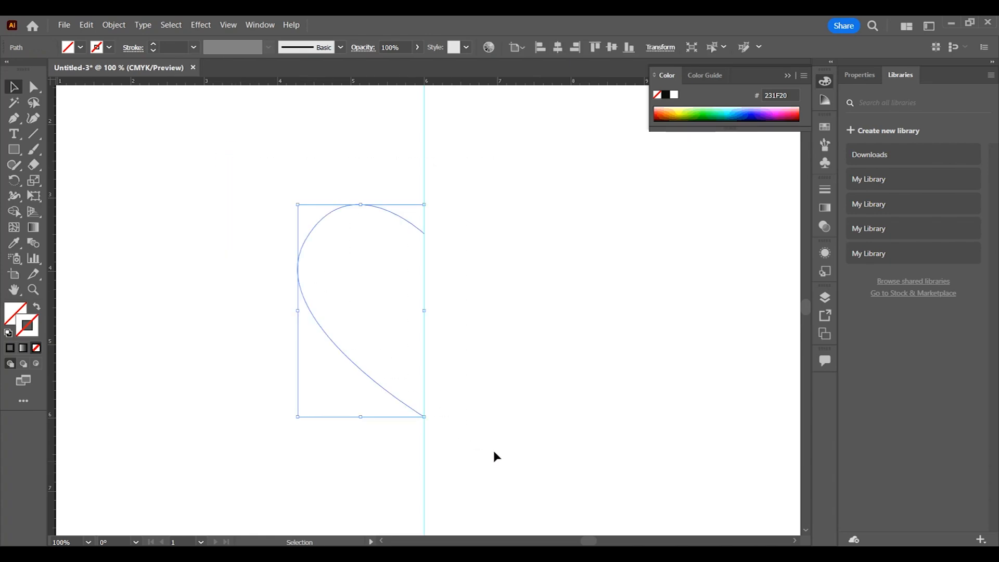
{"action": "left_click", "coordinate": [109, 47]}
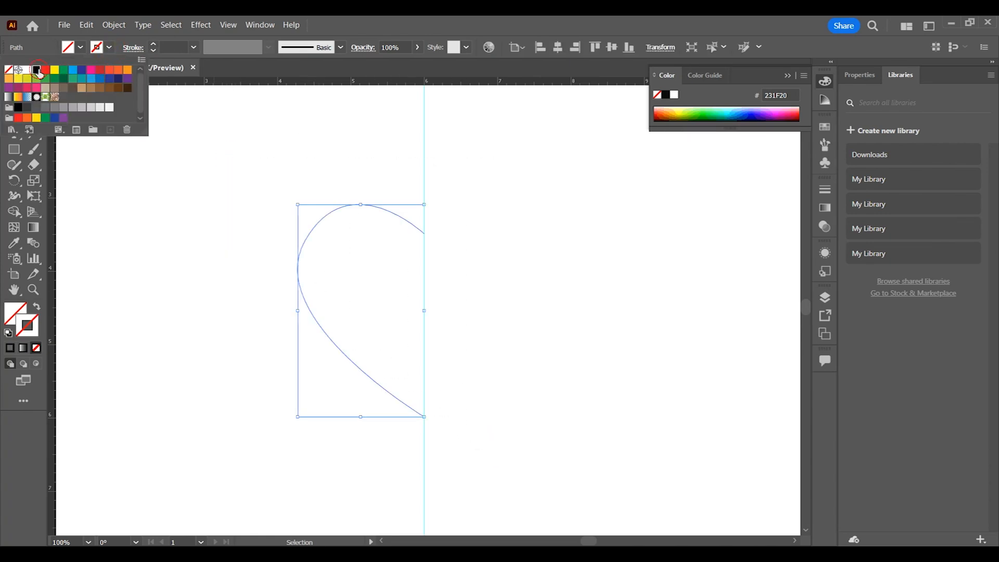
{"action": "left_click", "coordinate": [37, 71]}
{"action": "left_click", "coordinate": [193, 47]}
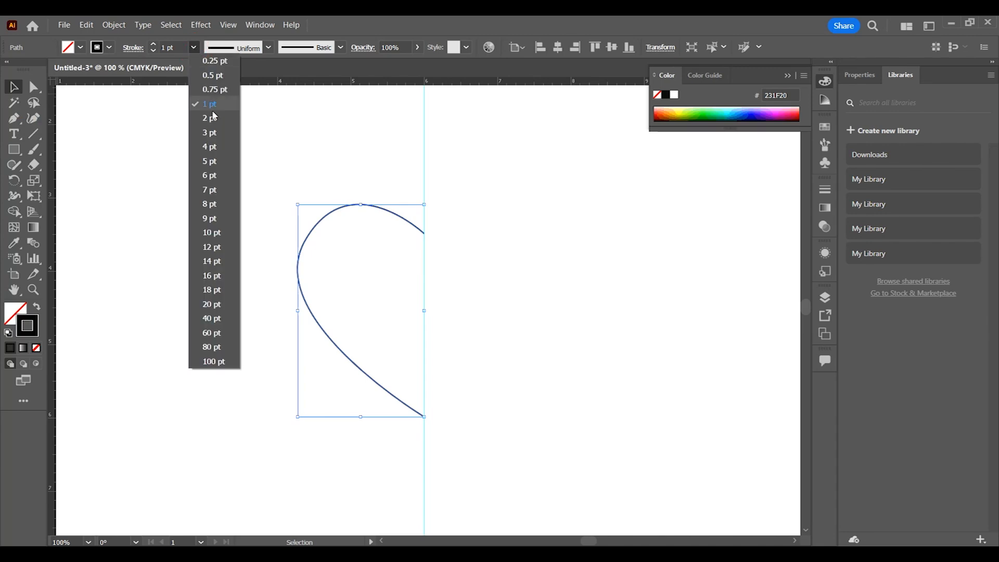
{"action": "left_click", "coordinate": [279, 123]}
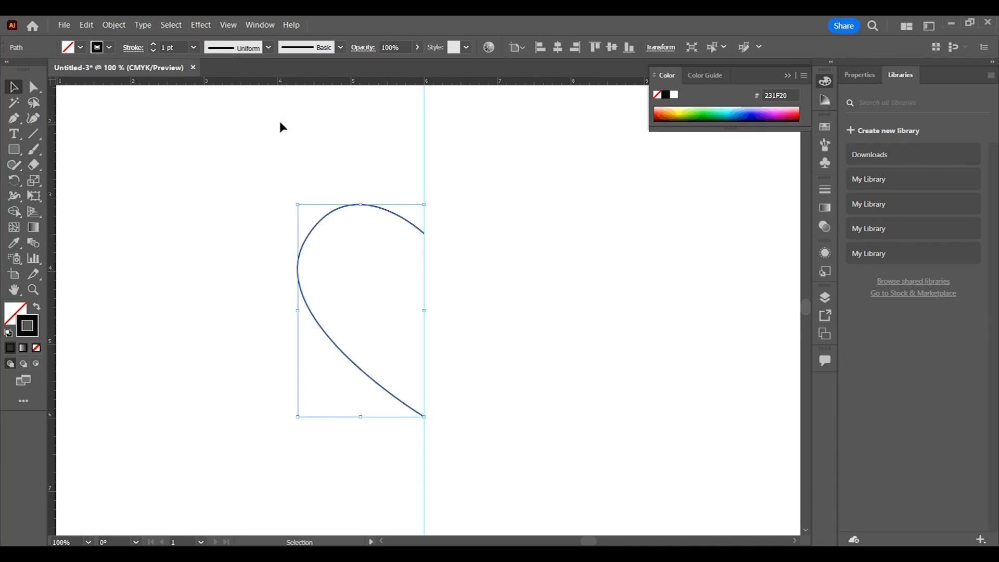
{"action": "left_click", "coordinate": [290, 123]}
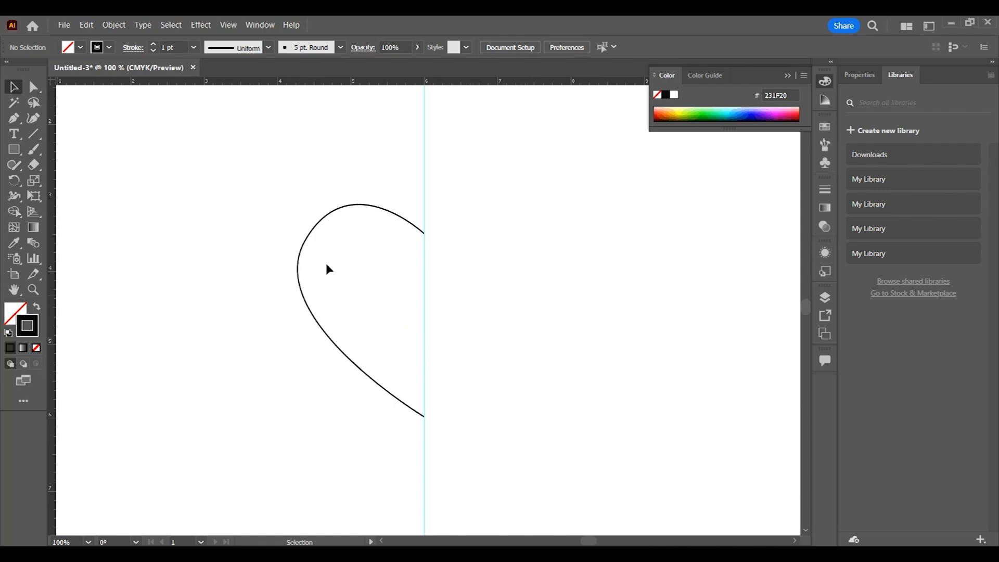
Step: Create a copy of the half heart reflected across the vertical axis and place it right of the guide so both halves meet
{"action": "key", "text": "ctrl+z"}
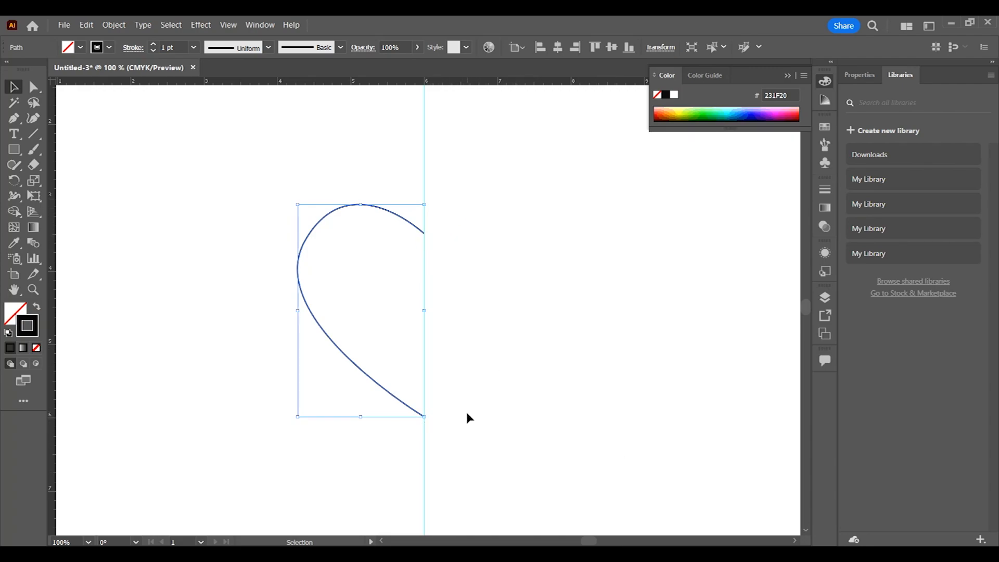
{"action": "right_click", "coordinate": [392, 265]}
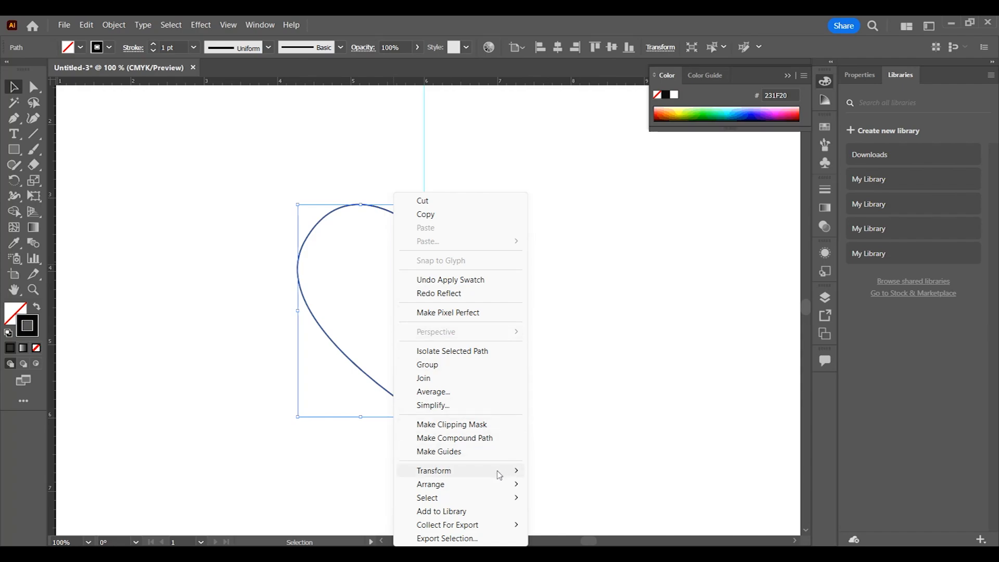
{"action": "mouse_move", "coordinate": [498, 476]}
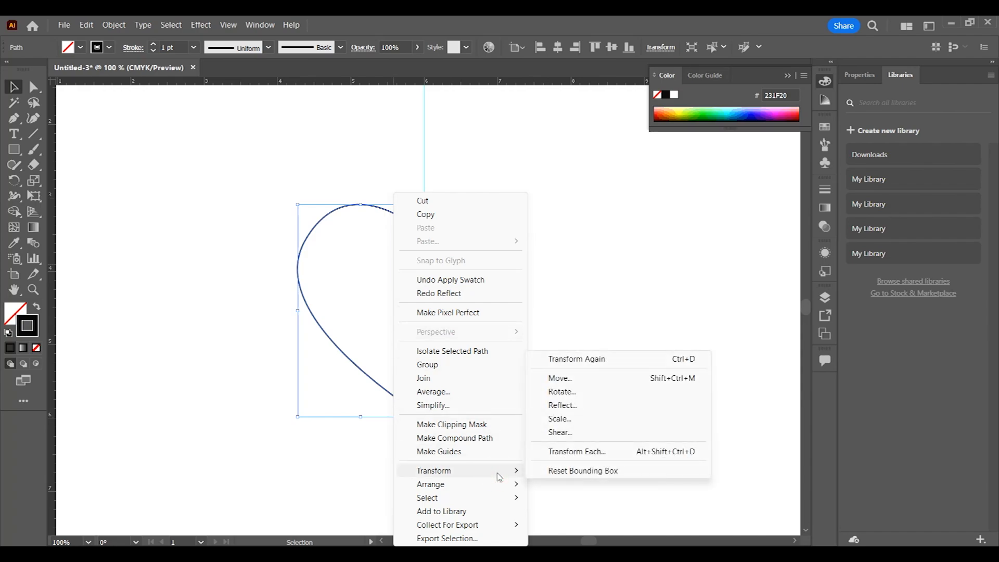
{"action": "left_click", "coordinate": [590, 405]}
{"action": "left_click_drag", "start_coordinate": [746, 161], "coordinate": [631, 178]}
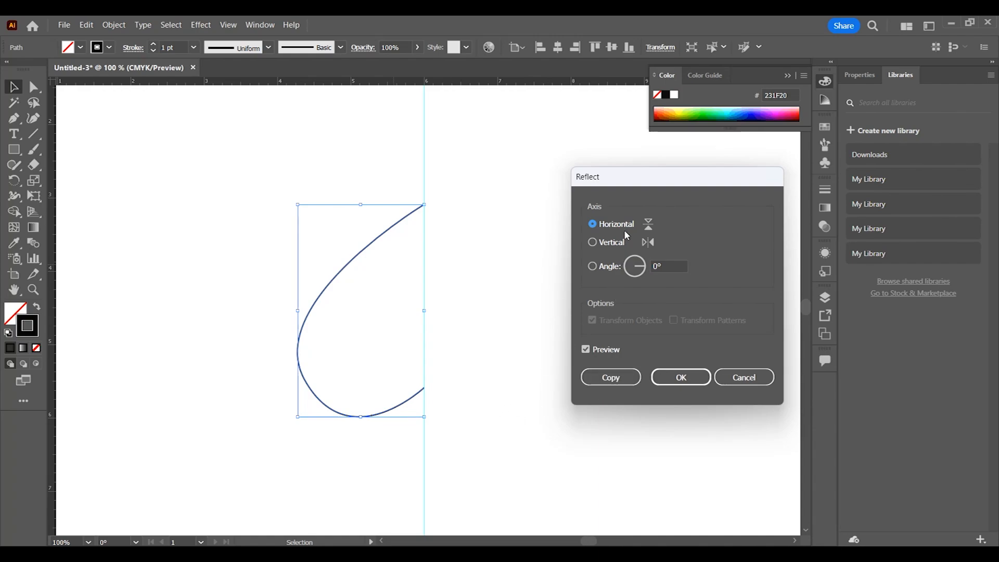
{"action": "left_click", "coordinate": [614, 242]}
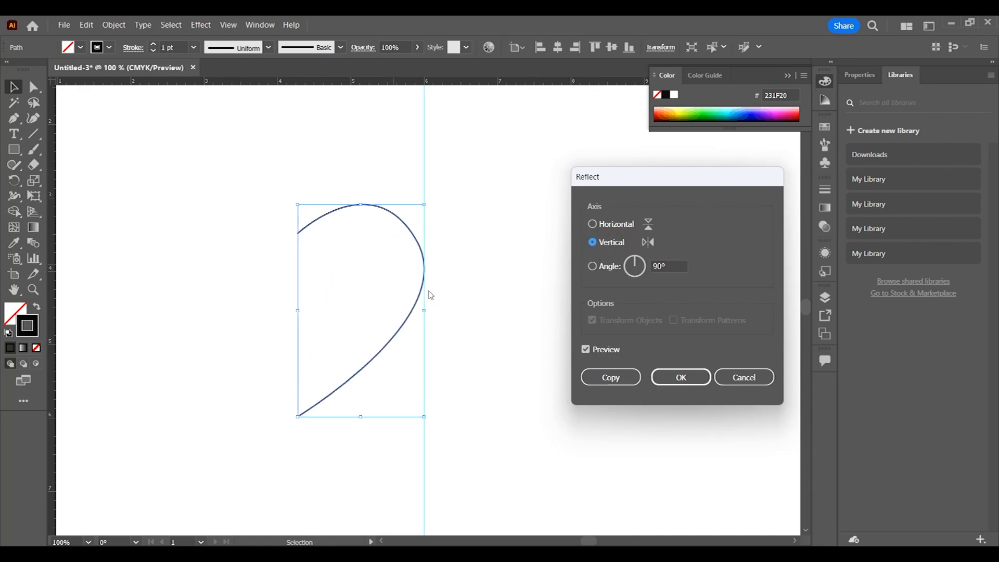
{"action": "left_click", "coordinate": [598, 378]}
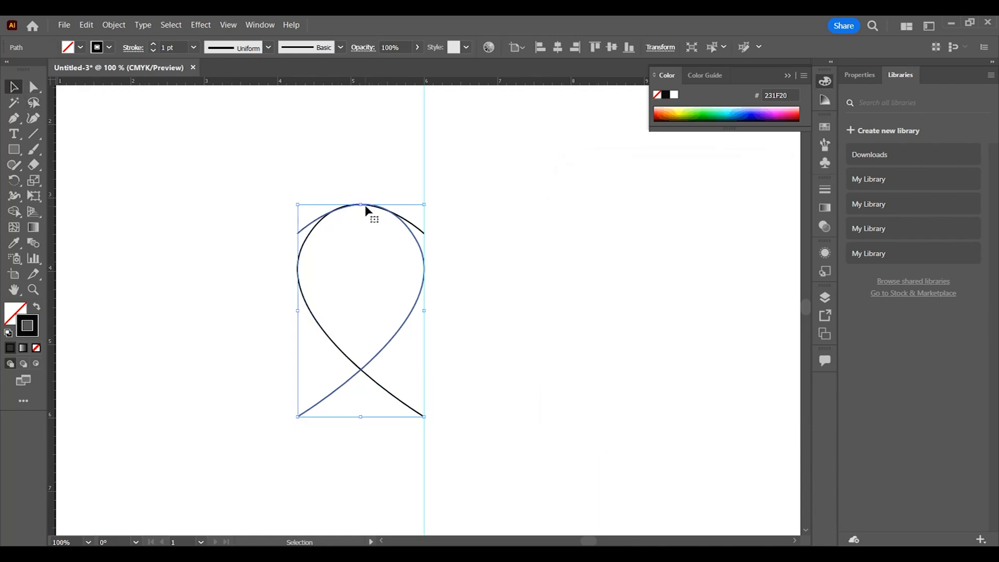
{"action": "left_click_drag", "start_coordinate": [367, 208], "coordinate": [492, 205]}
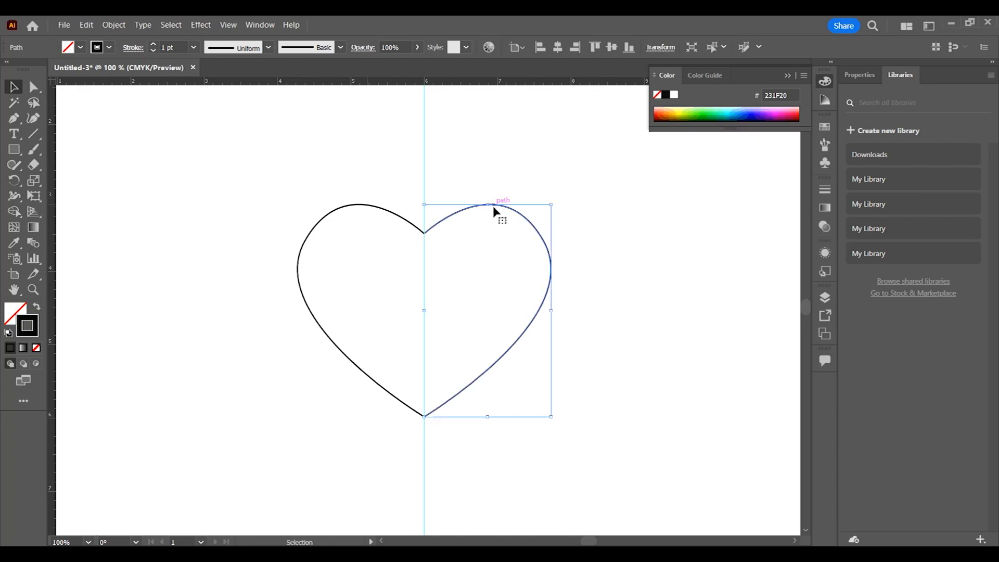
{"action": "left_click", "coordinate": [629, 314]}
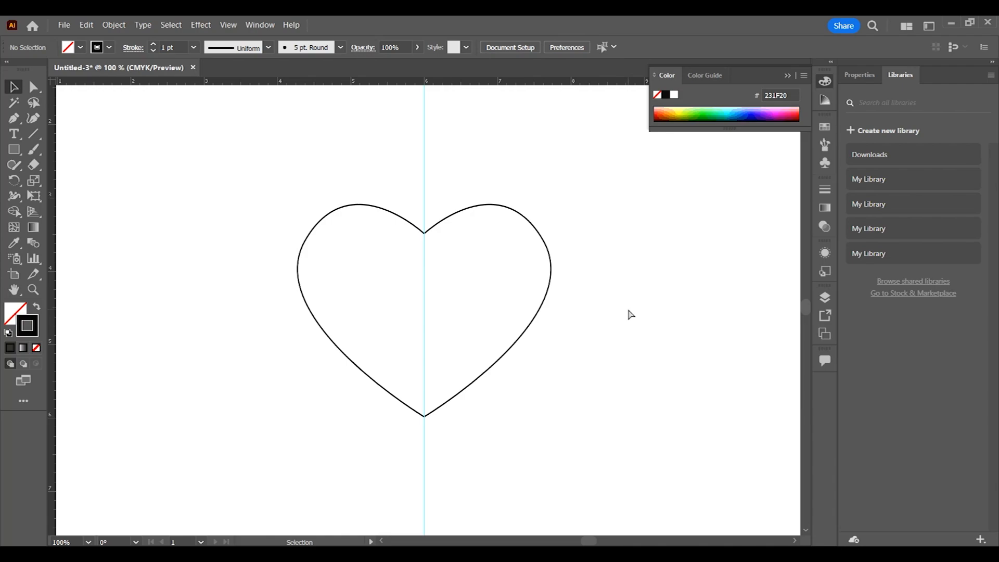
Step: Unlock the guides and remove the vertical guide from the artboard
{"action": "key", "text": "a"}
{"action": "key", "text": "ctrl+plus"}
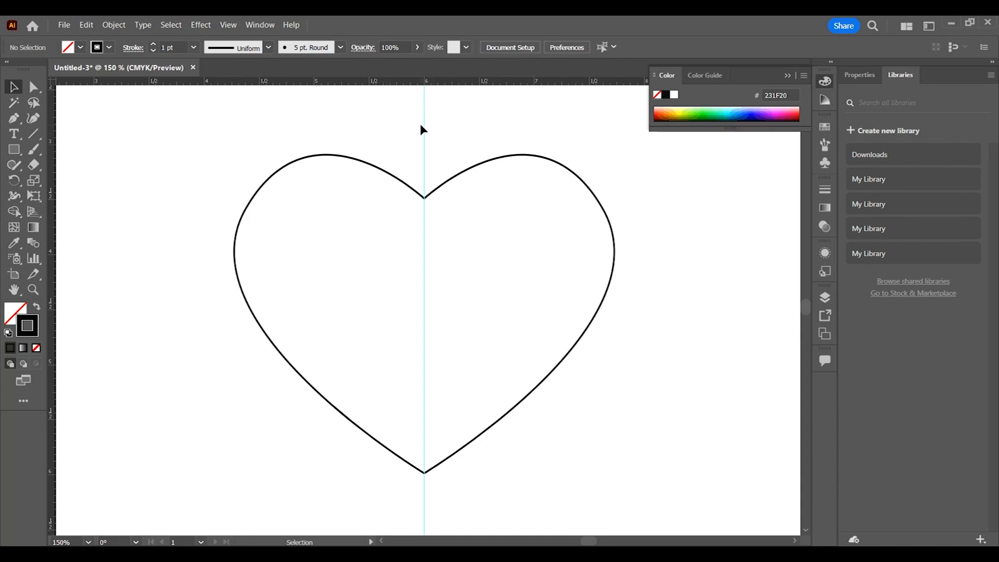
{"action": "right_click", "coordinate": [428, 139]}
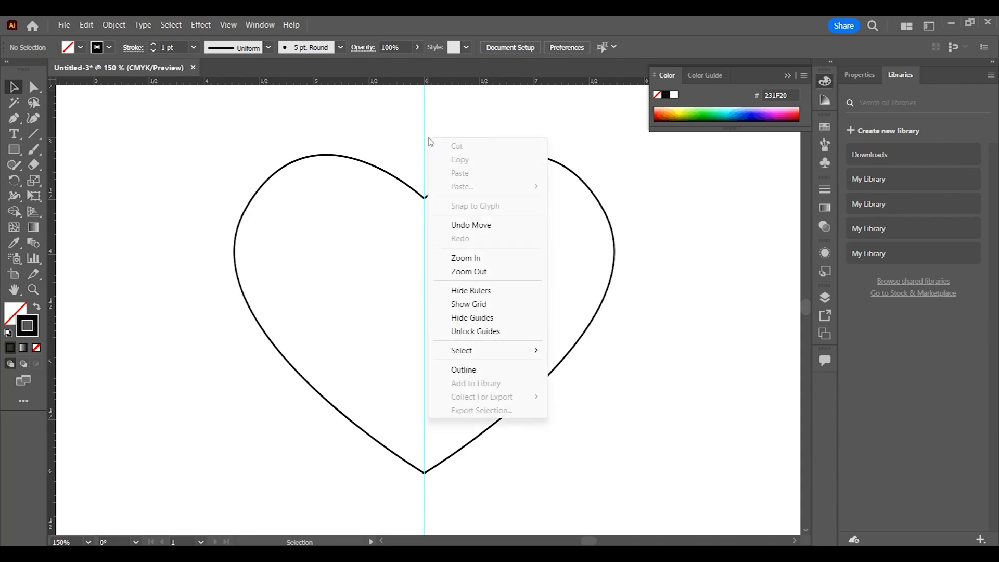
{"action": "left_click", "coordinate": [473, 332]}
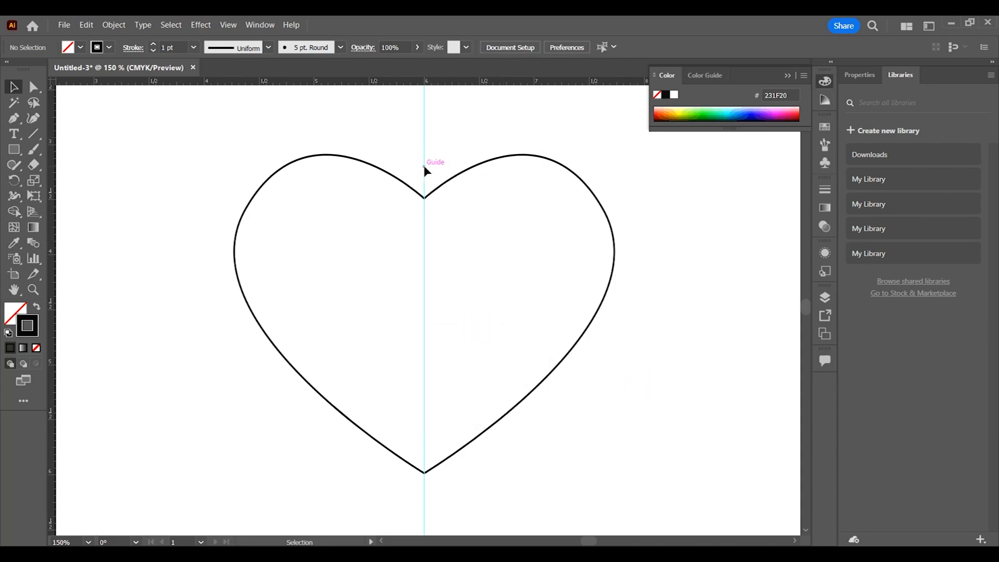
{"action": "left_click_drag", "start_coordinate": [425, 167], "coordinate": [38, 208]}
Step: Examine the heart's upper notch up close to check how the end points of the two halves meet
{"action": "key", "text": "ctrl+0"}
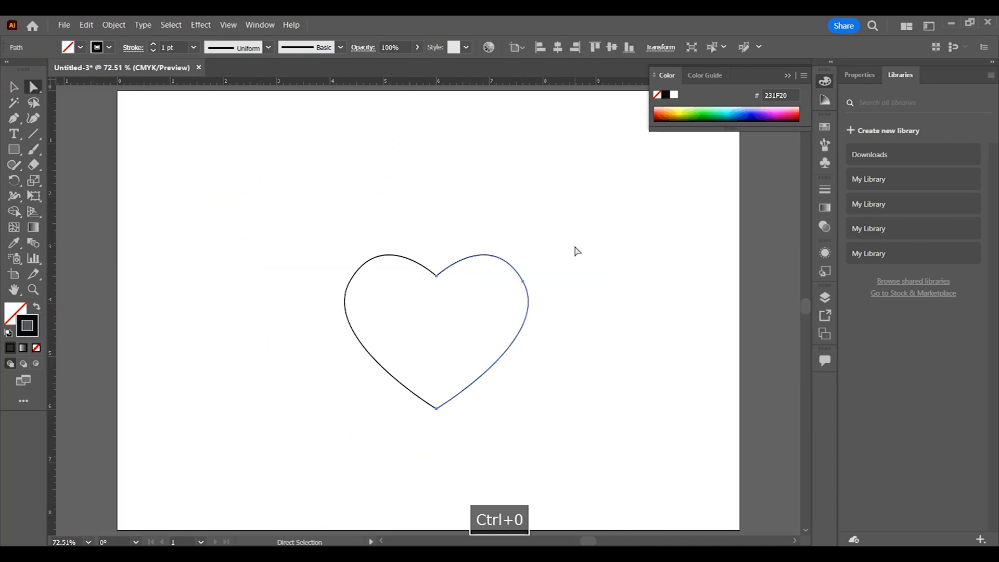
{"action": "key", "text": "ctrl+plus"}
{"action": "key", "text": "ctrl+plus"}
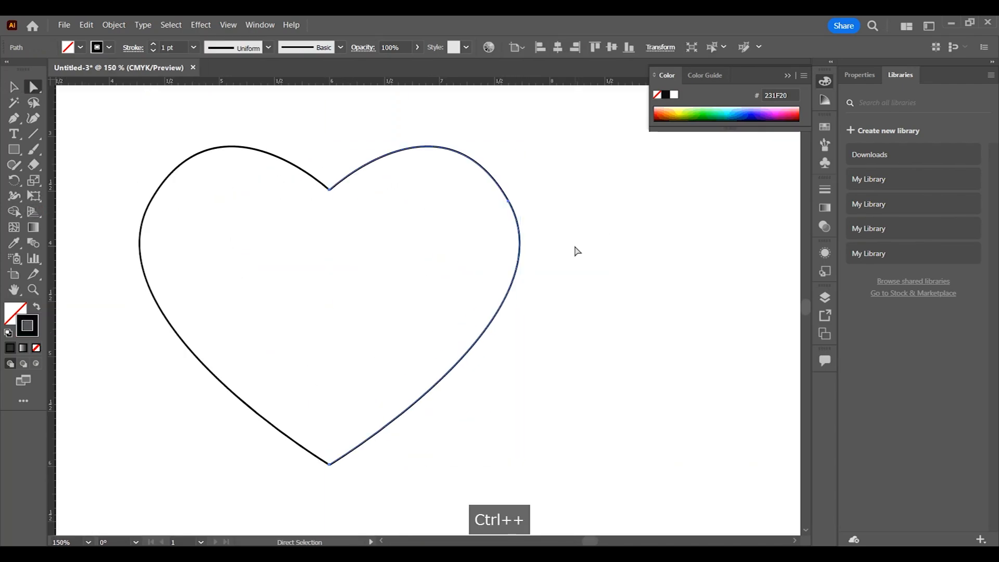
{"action": "key", "text": "space"}
{"action": "left_click_drag", "start_coordinate": [323, 187], "coordinate": [337, 200]}
{"action": "left_click", "coordinate": [352, 399]}
{"action": "left_click", "coordinate": [379, 379]}
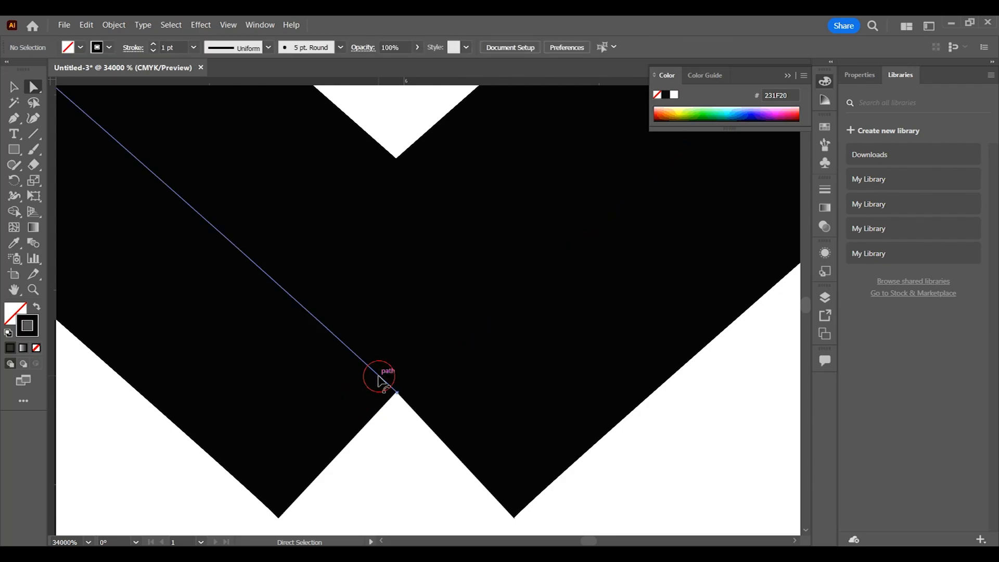
{"action": "left_click", "coordinate": [397, 392]}
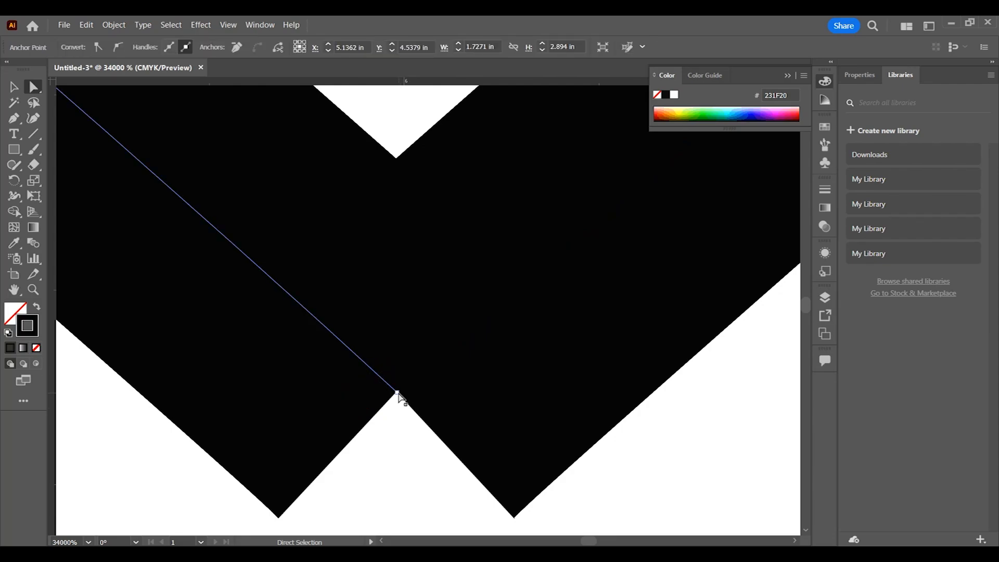
{"action": "key", "text": "ctrl+shift+a"}
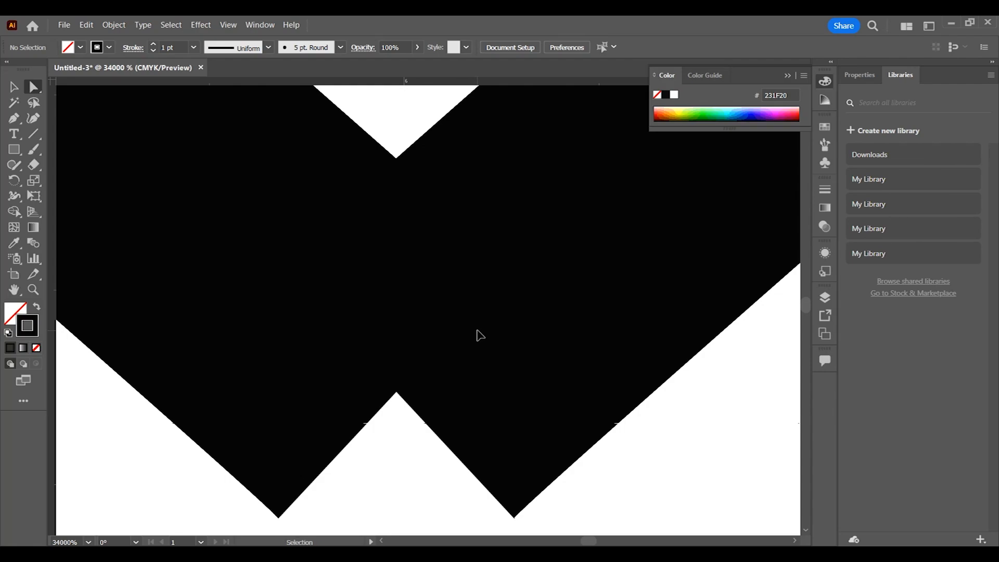
Step: Average the two overlapping end anchor points at the heart's upper notch along both axes
{"action": "key", "text": "ctrl+minus"}
{"action": "key", "text": "ctrl+minus"}
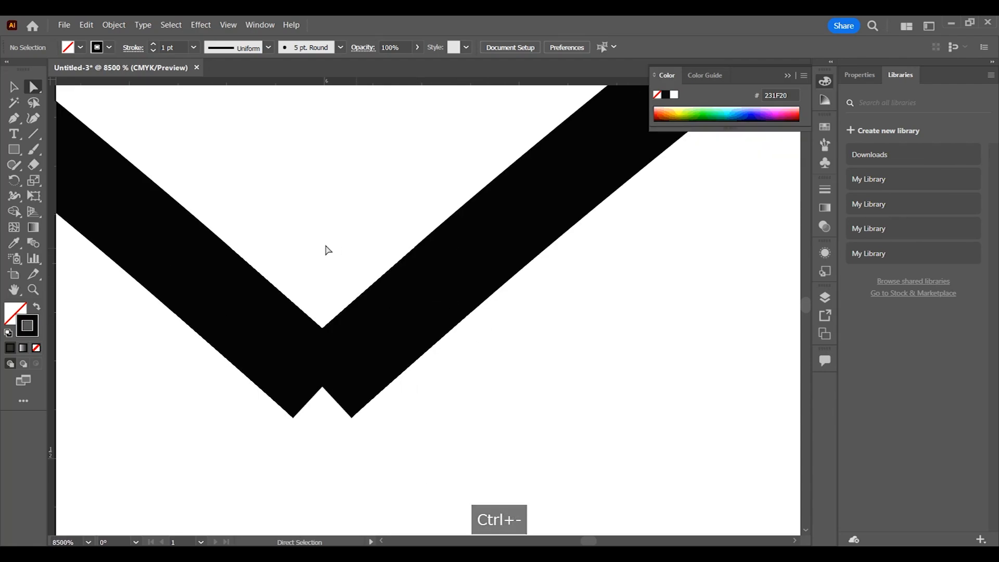
{"action": "left_click_drag", "start_coordinate": [208, 213], "coordinate": [427, 499]}
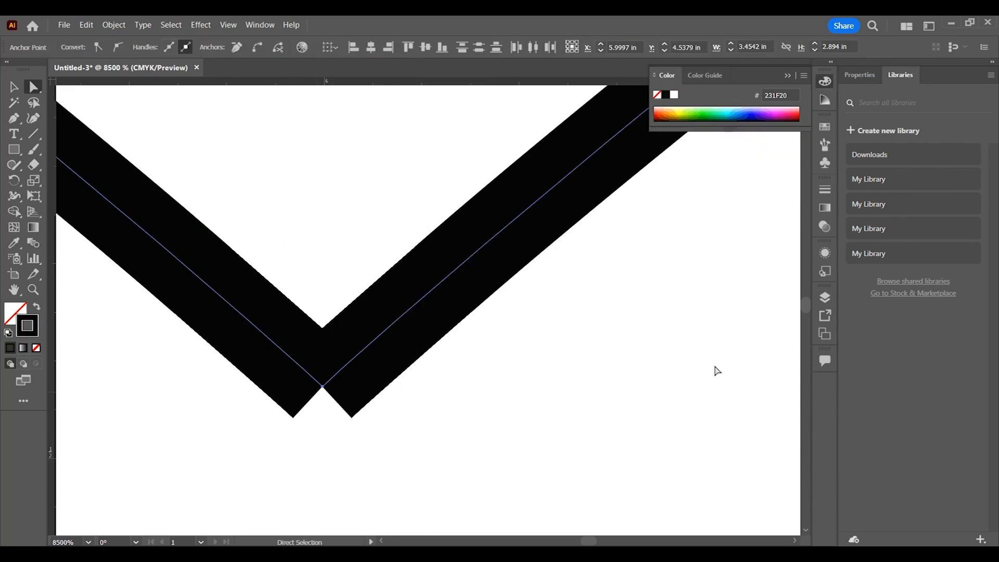
{"action": "right_click", "coordinate": [329, 355]}
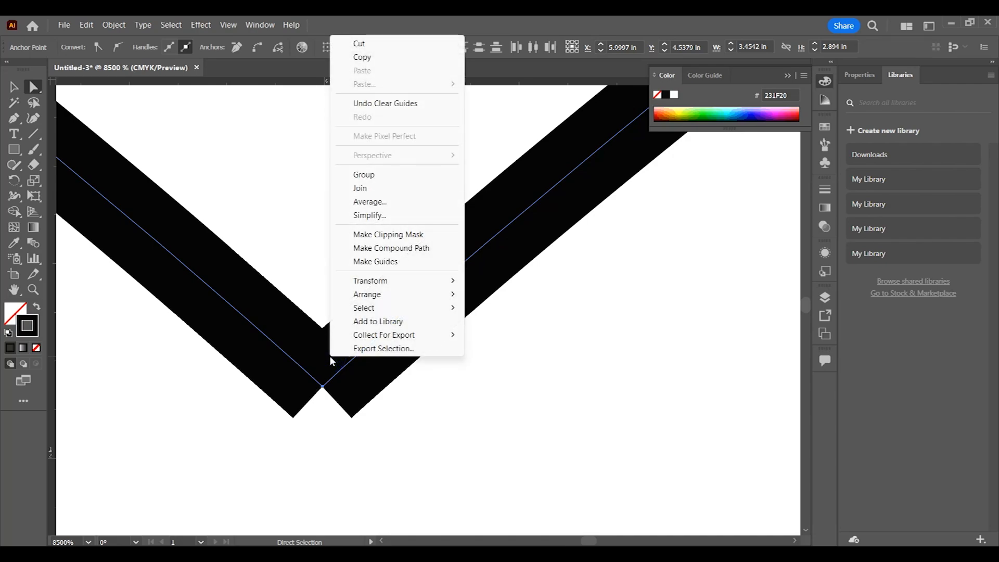
{"action": "left_click", "coordinate": [383, 208]}
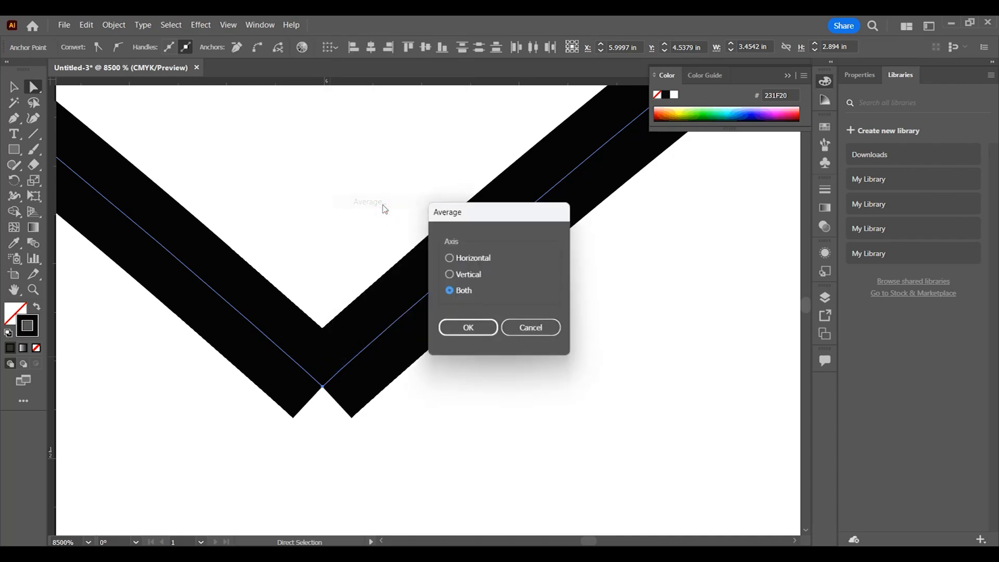
{"action": "left_click", "coordinate": [466, 328]}
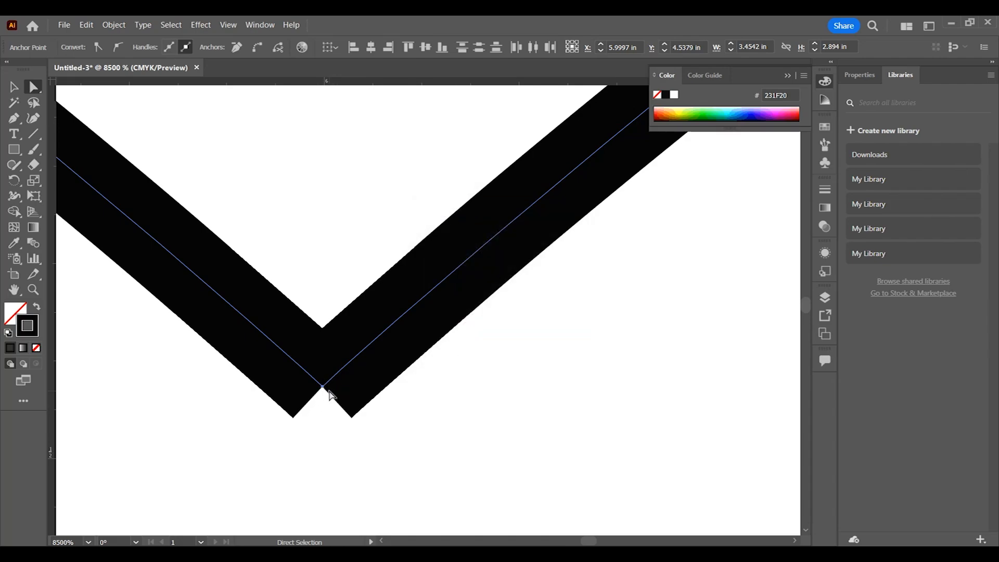
Step: Join the two end anchor points at the heart's upper notch into one corner
{"action": "scroll", "coordinate": [328, 395], "scroll_direction": "down", "scroll_amount": 2}
{"action": "scroll", "coordinate": [354, 341], "scroll_direction": "up", "scroll_amount": 1}
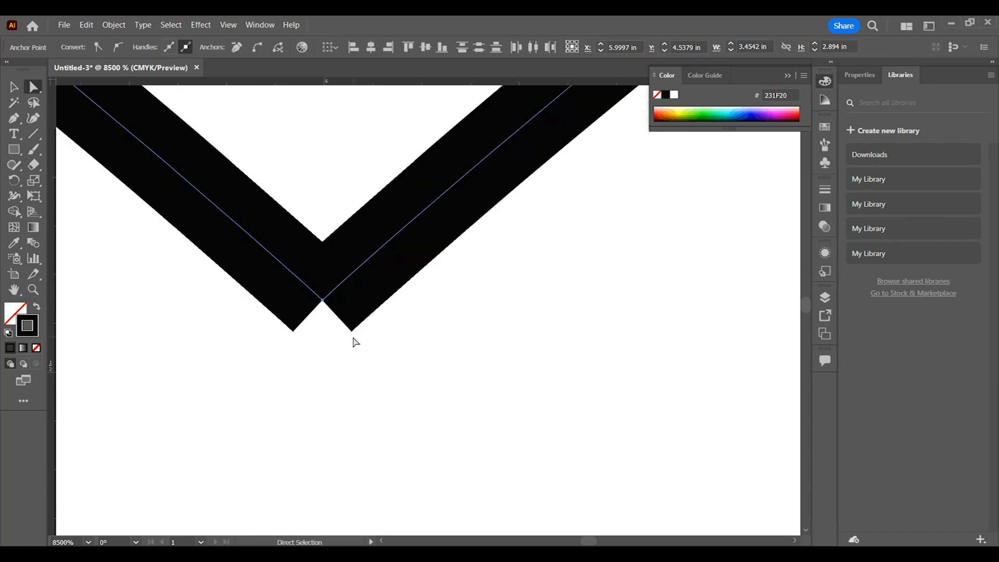
{"action": "left_click", "coordinate": [326, 352]}
{"action": "left_click_drag", "start_coordinate": [399, 408], "coordinate": [366, 370]}
{"action": "right_click", "coordinate": [342, 226]}
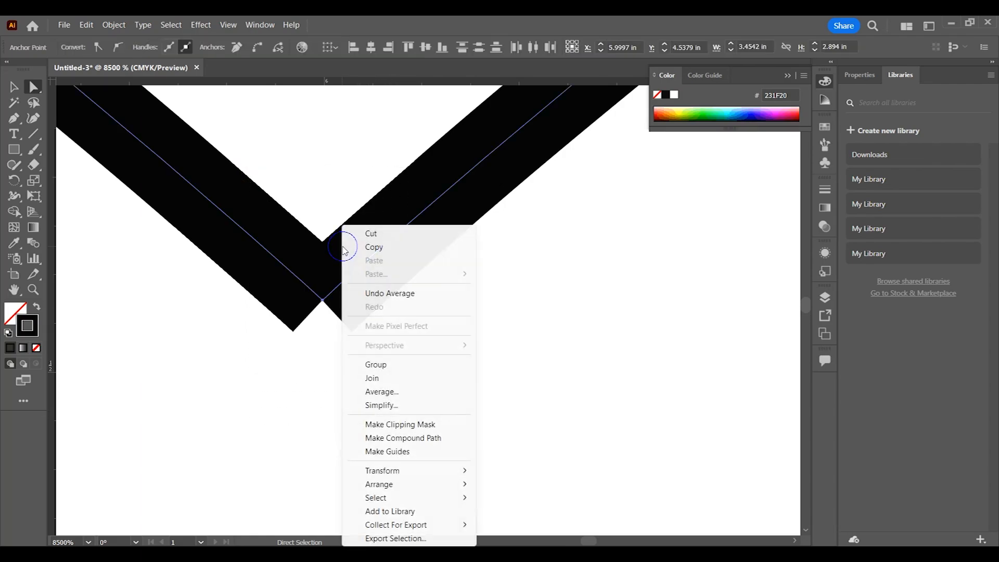
{"action": "left_click", "coordinate": [372, 378]}
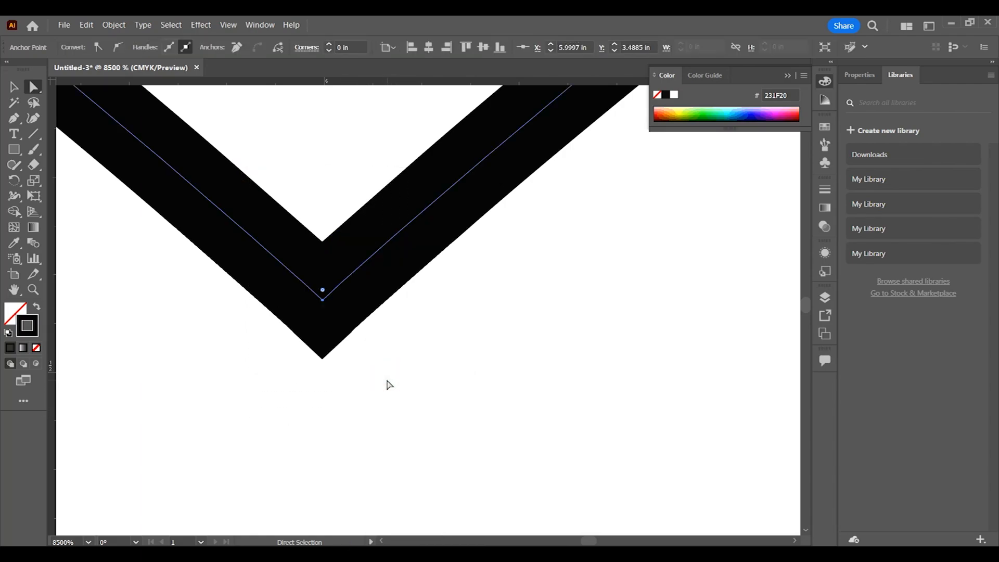
{"action": "left_click", "coordinate": [390, 388]}
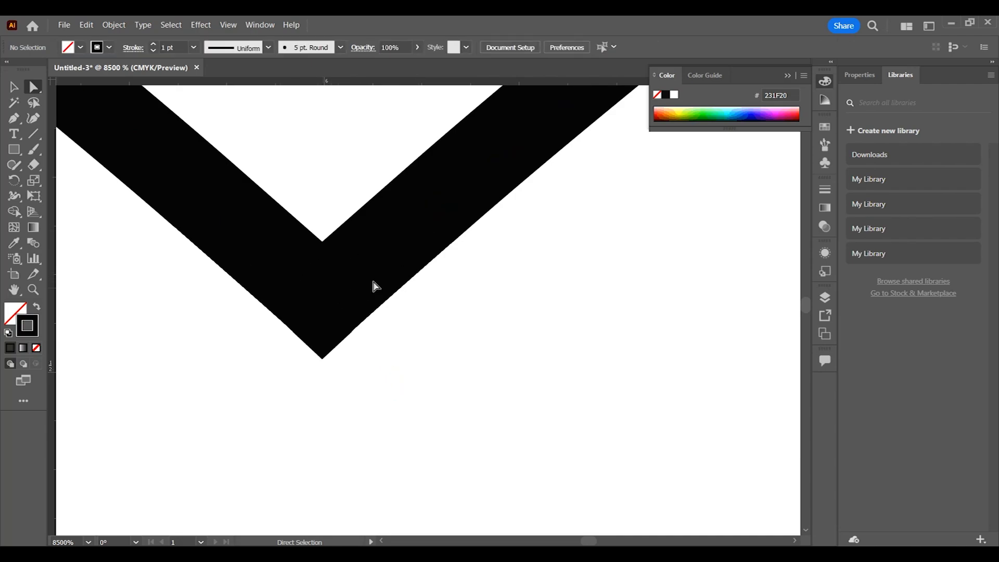
Step: Average the two end anchor points at the heart's lower tip along both axes
{"action": "scroll", "coordinate": [346, 367], "scroll_direction": "down", "scroll_amount": 5}
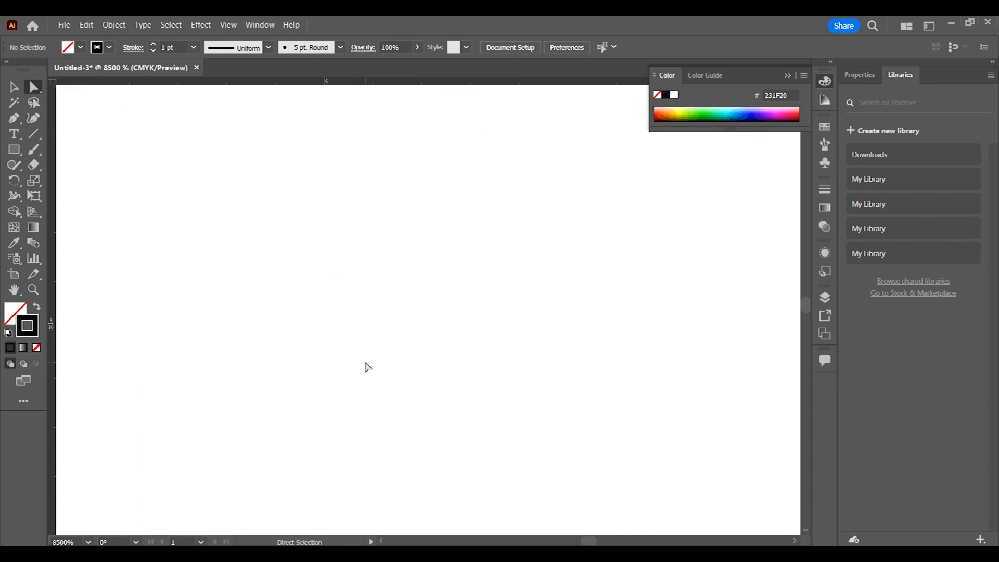
{"action": "key", "text": "ctrl+0"}
{"action": "scroll", "coordinate": [421, 380], "scroll_direction": "down", "scroll_amount": 2}
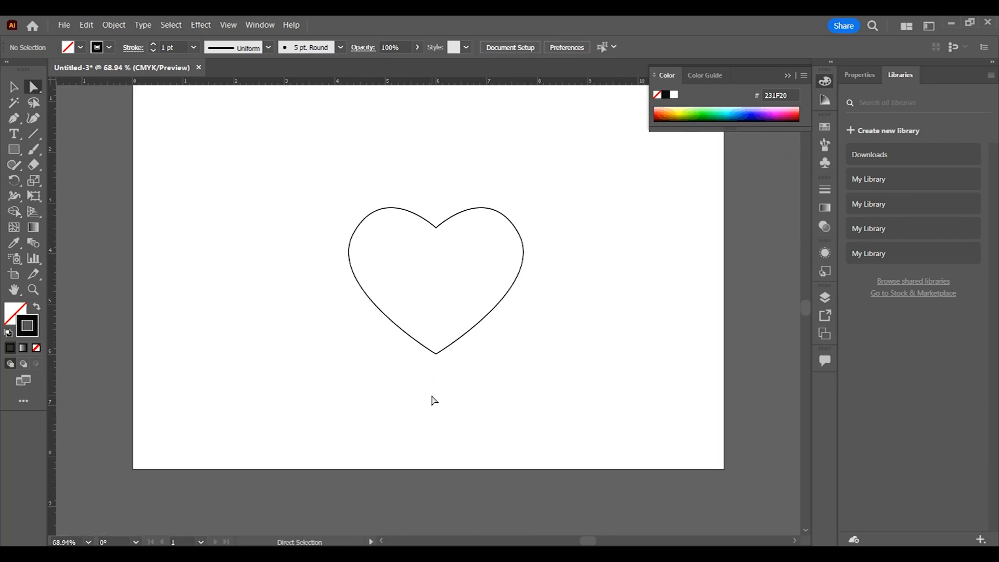
{"action": "key", "text": "ctrl+plus"}
{"action": "key", "text": "ctrl+plus"}
{"action": "key", "text": "ctrl+plus"}
{"action": "key", "text": "ctrl+plus"}
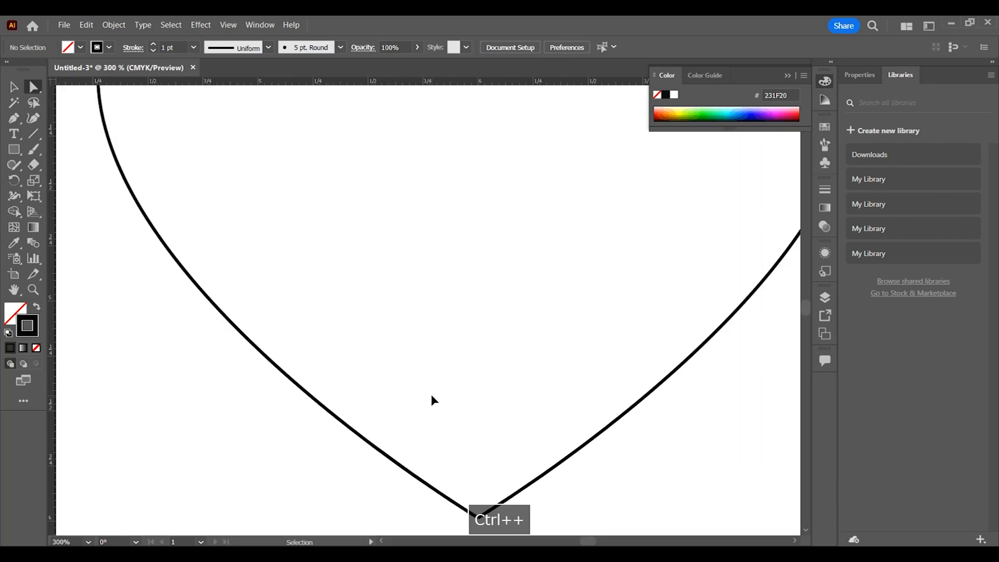
{"action": "scroll", "coordinate": [435, 402], "scroll_direction": "down", "scroll_amount": 3}
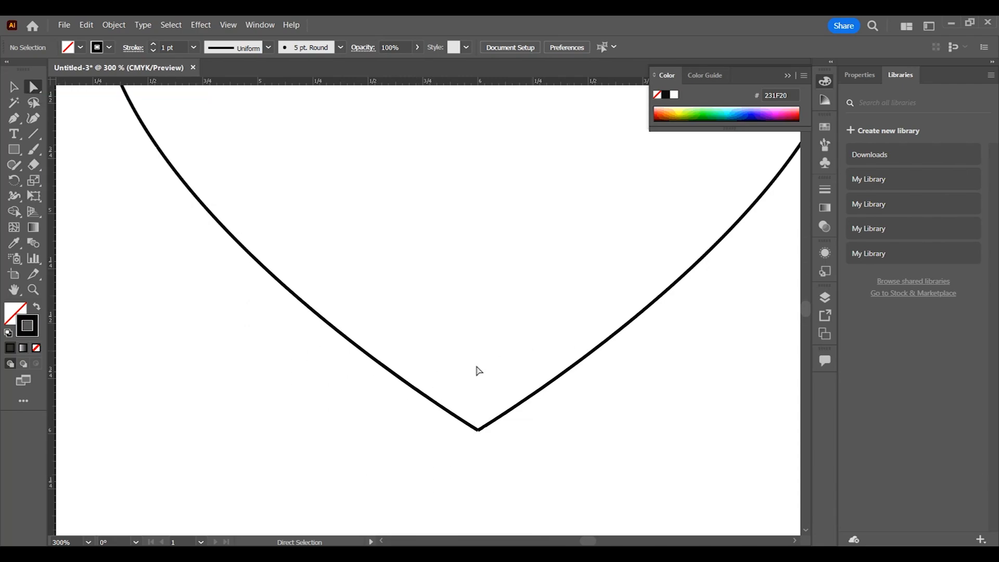
{"action": "left_click_drag", "start_coordinate": [446, 378], "coordinate": [544, 489]}
{"action": "right_click", "coordinate": [484, 416]}
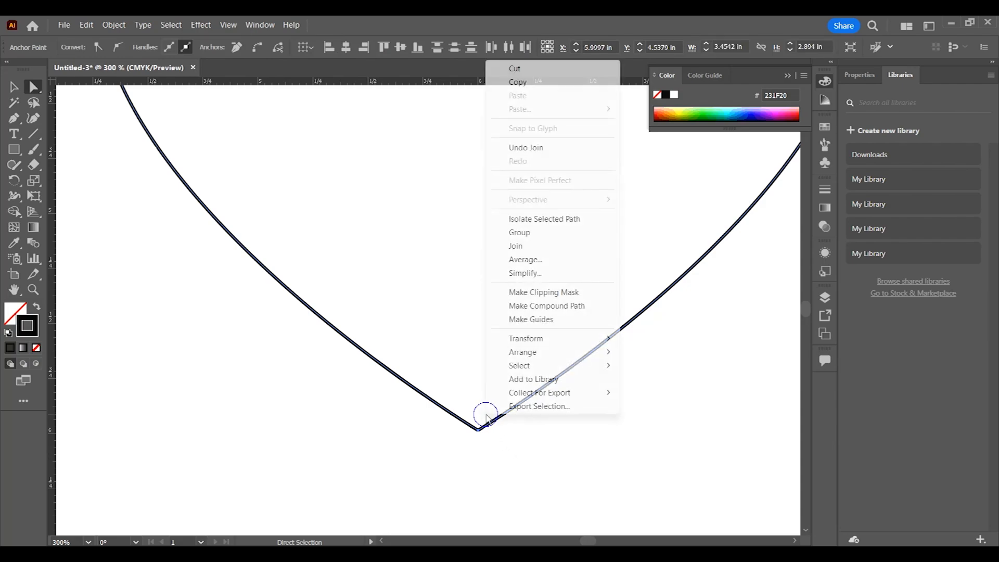
{"action": "left_click", "coordinate": [551, 263]}
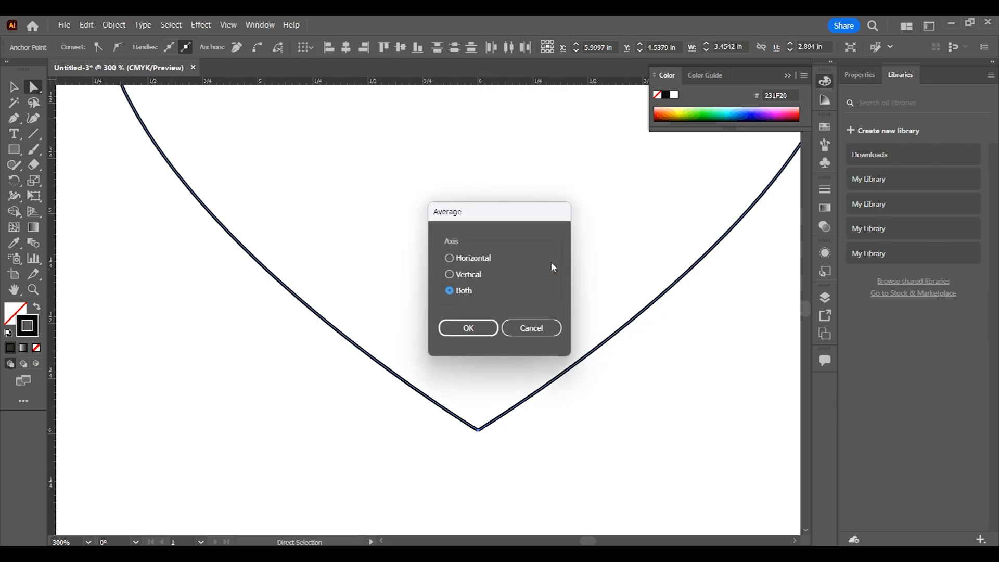
{"action": "left_click", "coordinate": [472, 329]}
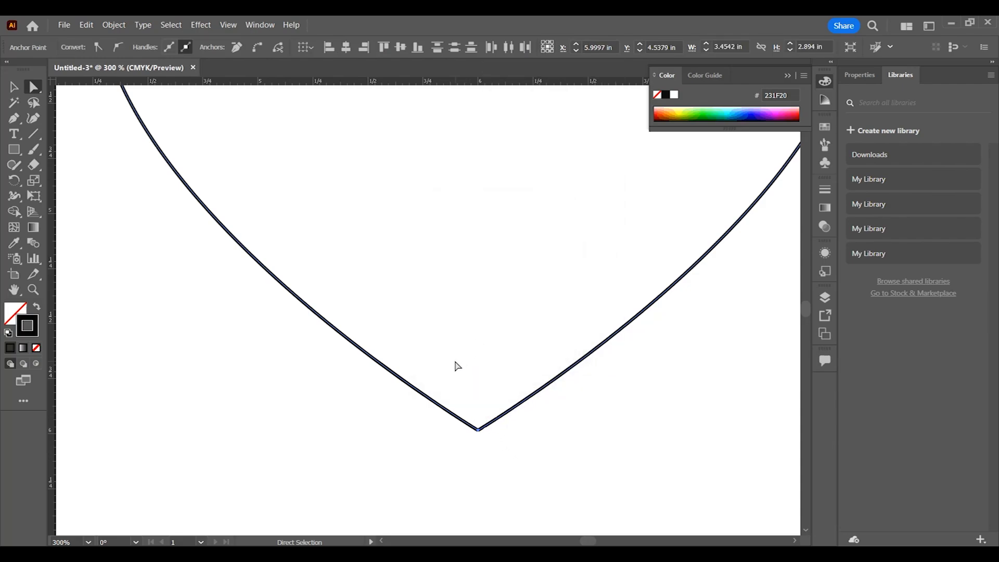
Step: Join the two end anchor points at the lower tip to close the heart path
{"action": "left_click_drag", "start_coordinate": [442, 362], "coordinate": [538, 518]}
{"action": "right_click", "coordinate": [483, 414]}
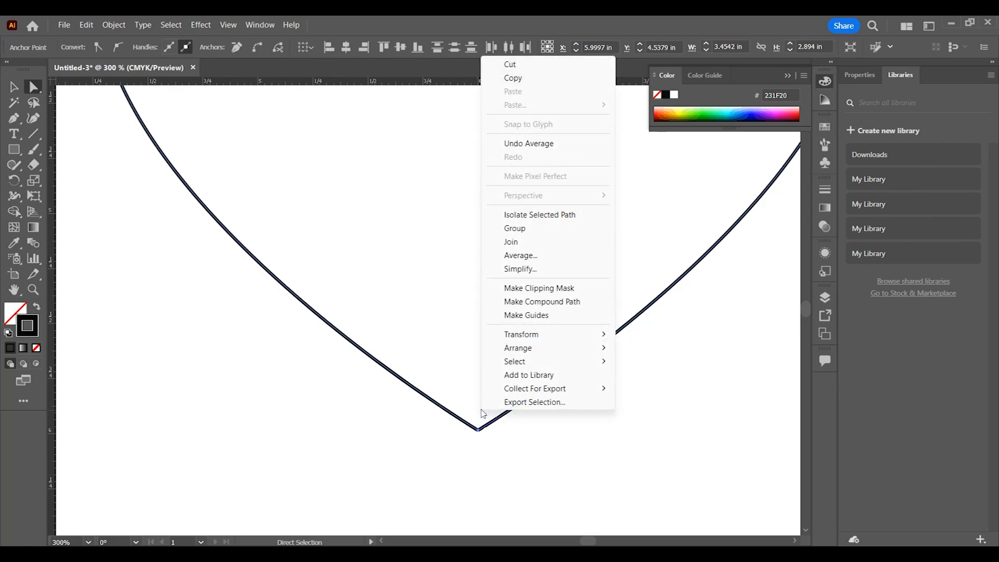
{"action": "left_click", "coordinate": [519, 241]}
{"action": "left_click", "coordinate": [545, 451]}
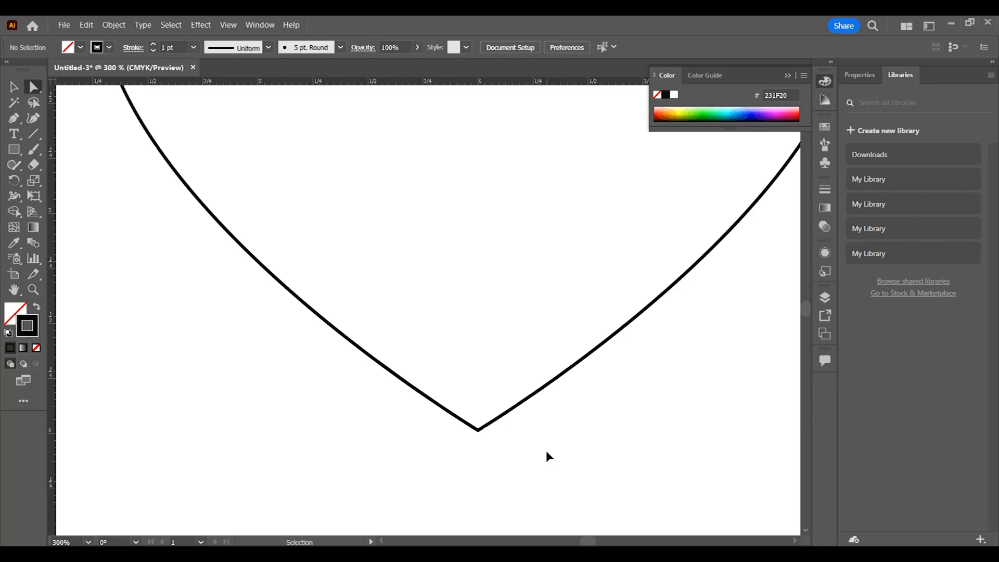
Step: Move the whole heart up on the artboard by about 0.2 in
{"action": "key", "text": "ctrl+0"}
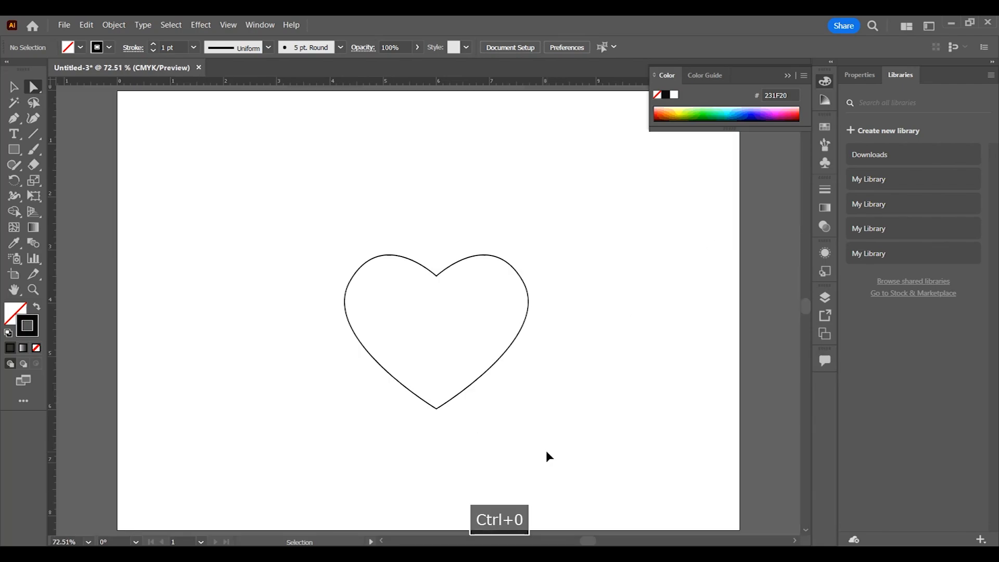
{"action": "left_click", "coordinate": [13, 89]}
{"action": "mouse_move", "coordinate": [399, 259]}
{"action": "left_mouse_down"}
{"action": "mouse_move", "coordinate": [374, 201]}
{"action": "mouse_move", "coordinate": [407, 243]}
{"action": "mouse_move", "coordinate": [396, 246]}
{"action": "mouse_move", "coordinate": [403, 240]}
{"action": "left_mouse_up"}
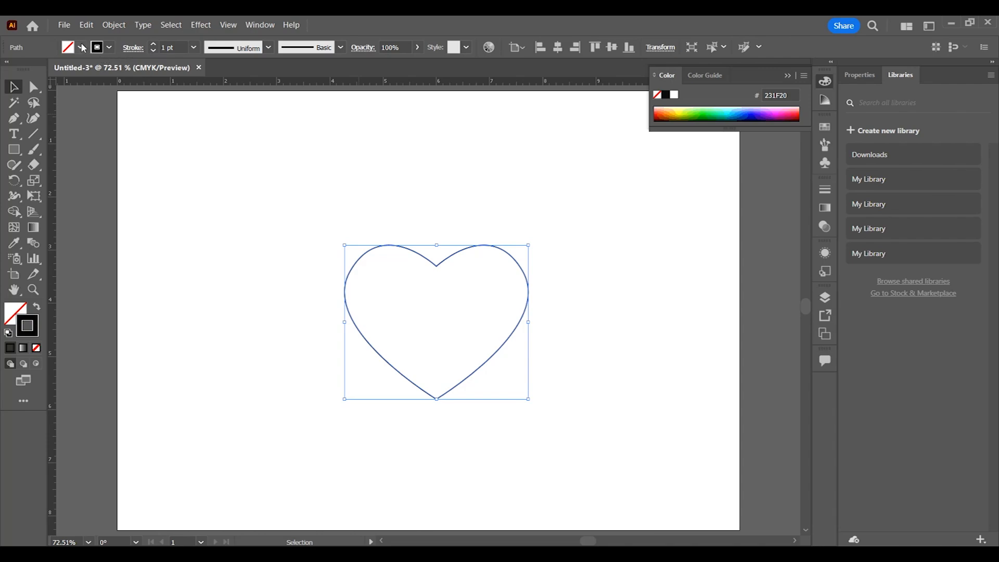
Step: Fill the heart with red and set its stroke to none
{"action": "left_click", "coordinate": [82, 47]}
{"action": "left_click", "coordinate": [43, 76]}
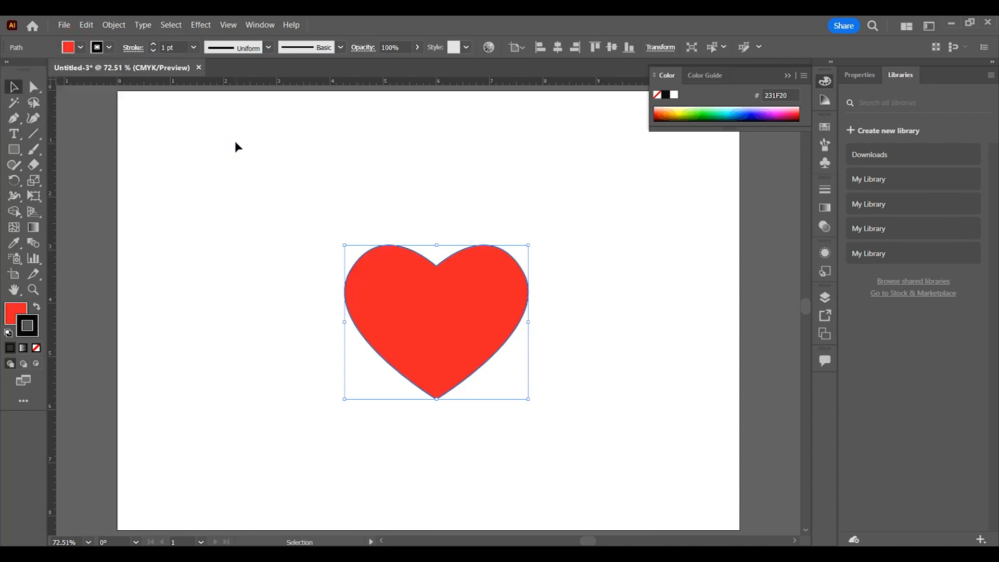
{"action": "left_click", "coordinate": [325, 241]}
{"action": "left_click_drag", "start_coordinate": [191, 100], "coordinate": [469, 291]}
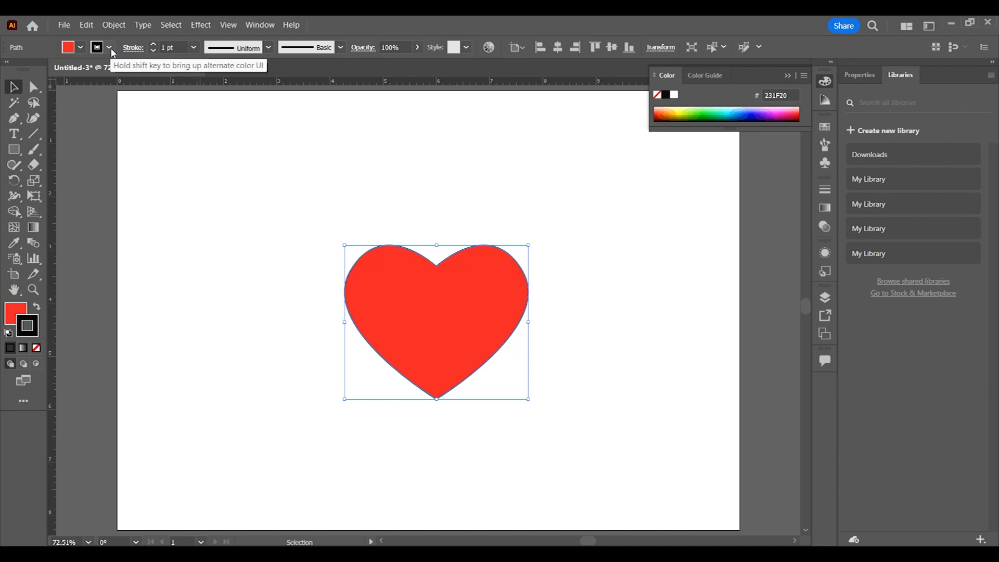
{"action": "left_click", "coordinate": [111, 52]}
{"action": "left_click", "coordinate": [8, 70]}
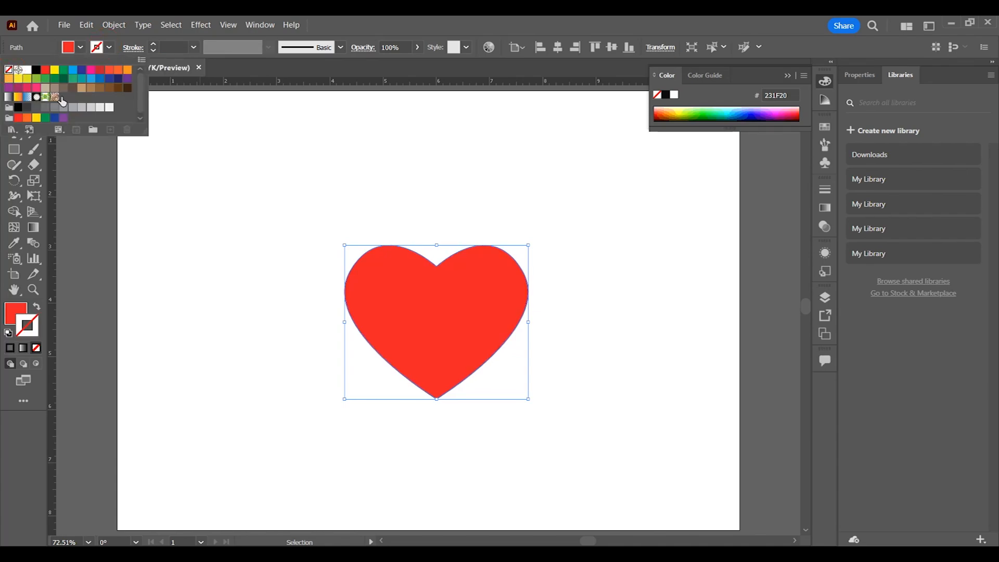
{"action": "left_click", "coordinate": [674, 306]}
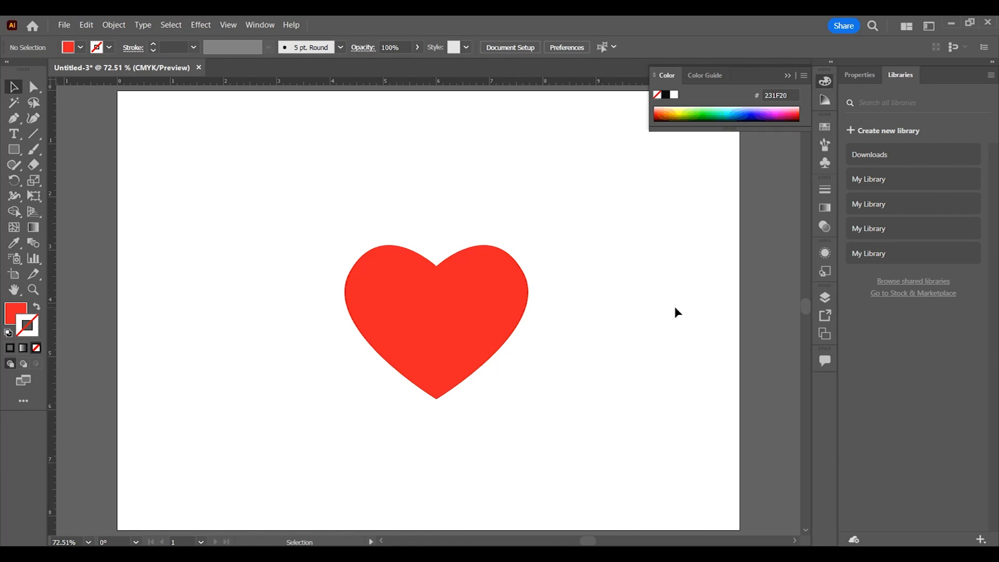
{"action": "key", "text": "ctrl+plus"}
{"action": "key", "text": "ctrl+plus"}
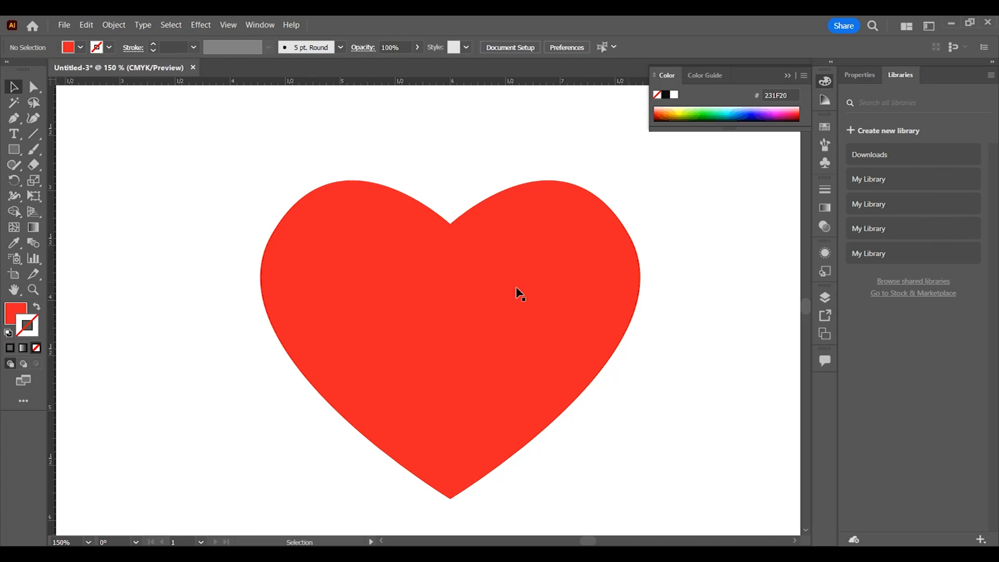
{"action": "scroll", "coordinate": [516, 234], "scroll_direction": "down", "scroll_amount": 1}
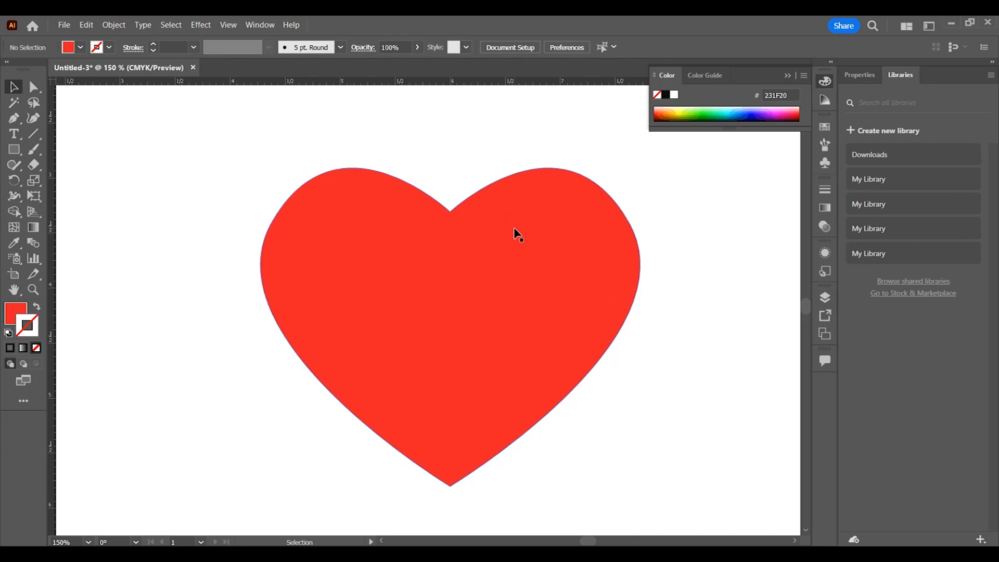
{"action": "key", "text": "ctrl+0"}
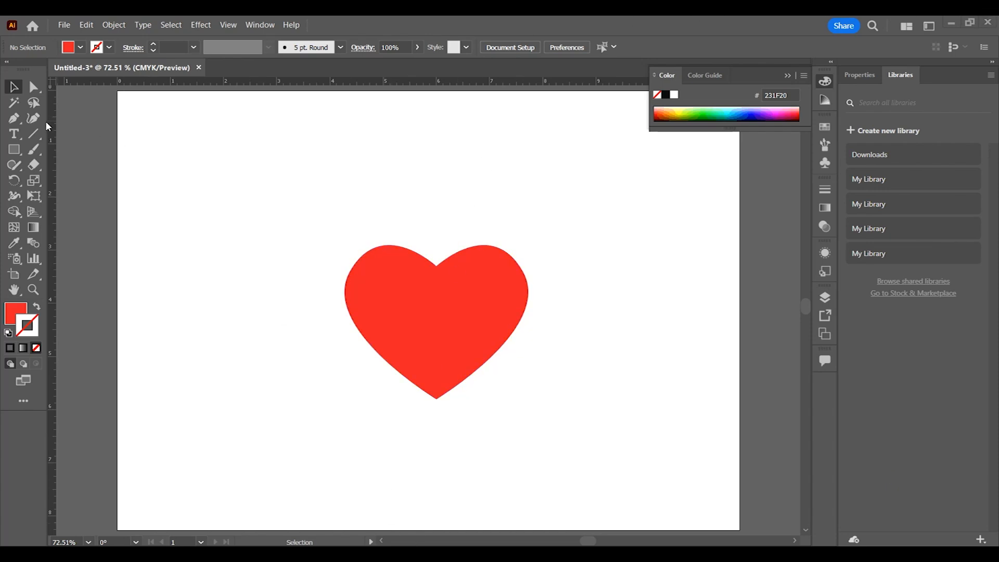
Step: Add an anchor point near the top of the heart's left lobe, at about X 4.93 in, Y 2.93 in
{"action": "left_click", "coordinate": [13, 123]}
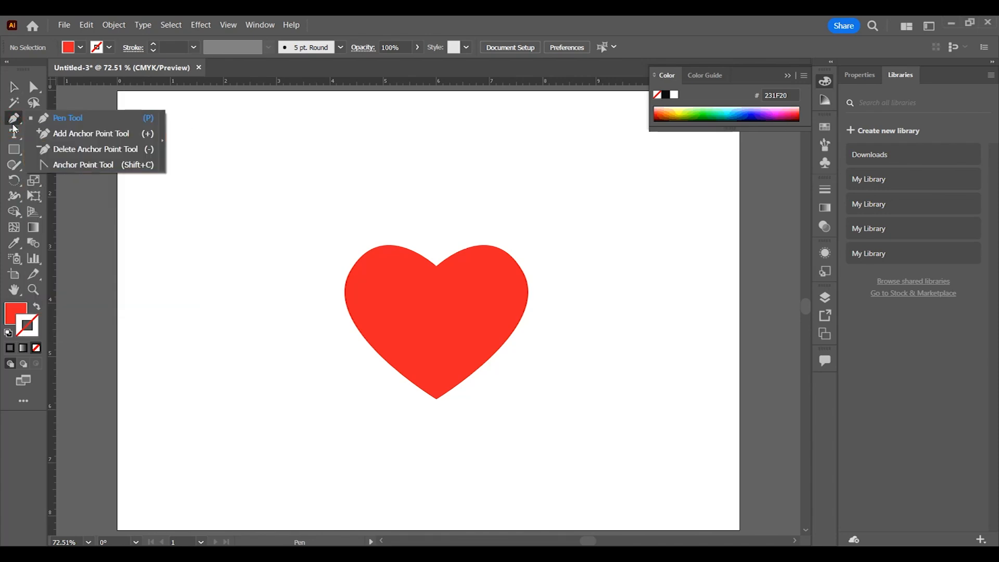
{"action": "left_click", "coordinate": [93, 133]}
{"action": "key", "text": "ctrl+plus"}
{"action": "key", "text": "ctrl+plus"}
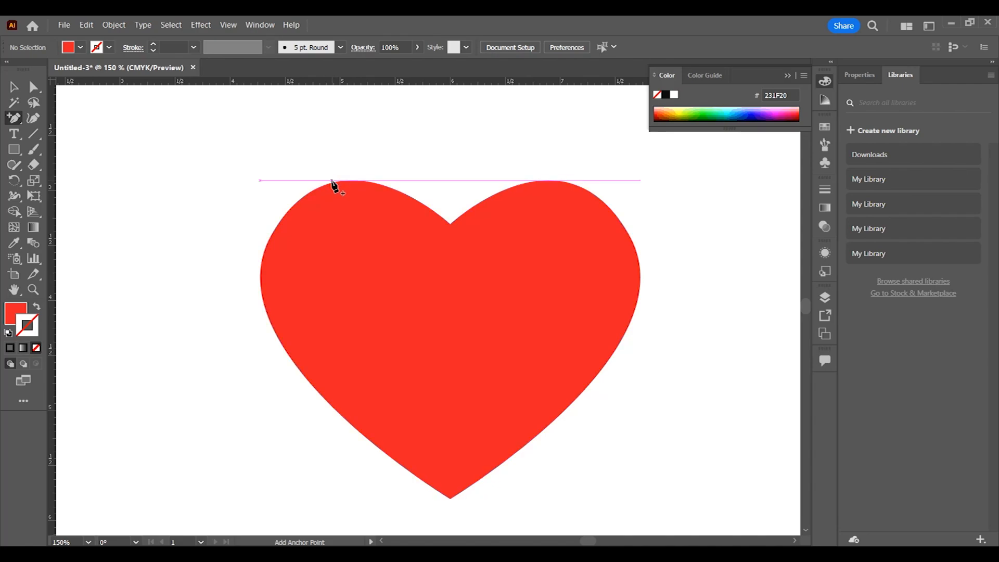
{"action": "left_click", "coordinate": [331, 182]}
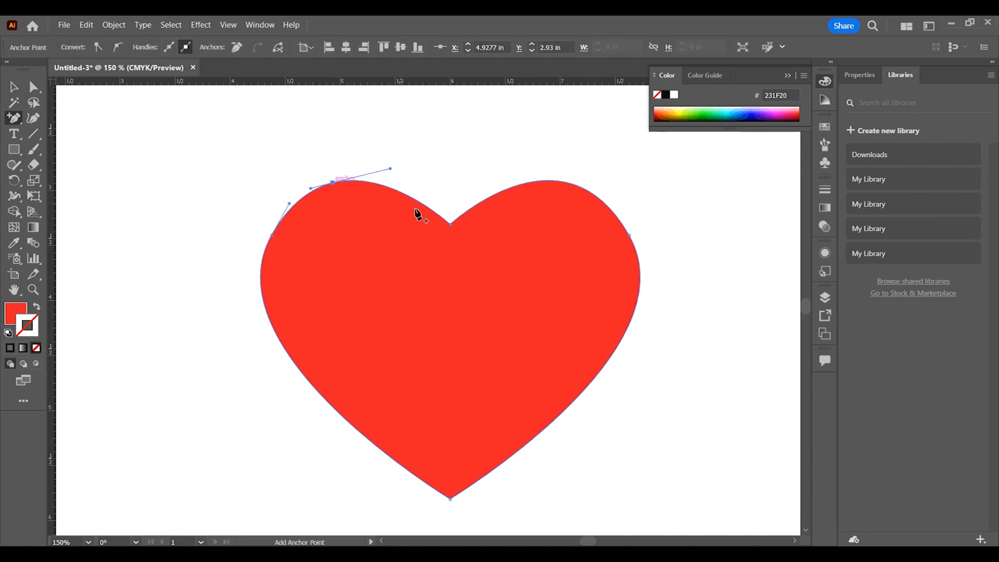
Step: Add anchor points atop the right lobe and on the lower right edge at about X 7.13 in, Y 4.9 in, and bend that edge inward
{"action": "left_click", "coordinate": [544, 181]}
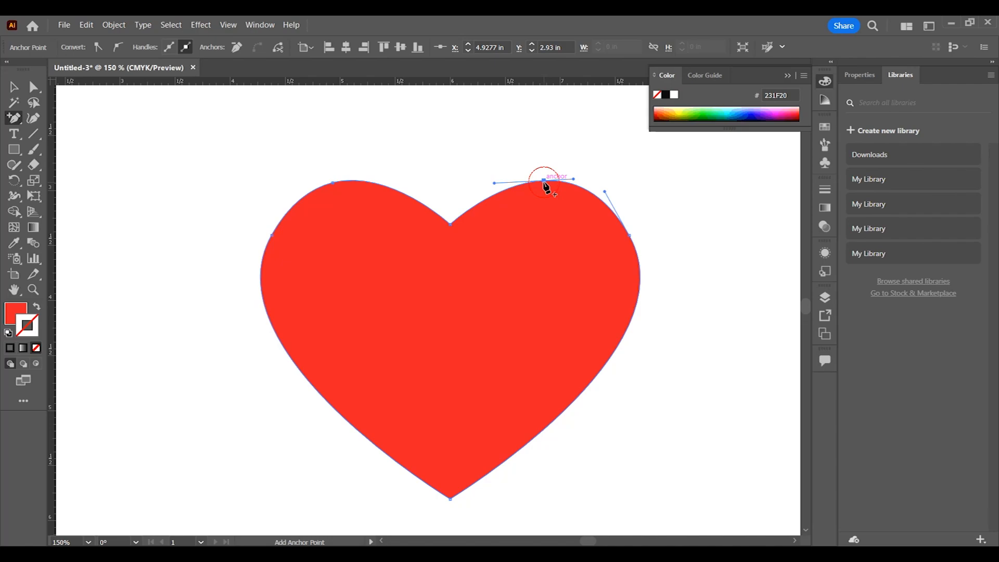
{"action": "left_click", "coordinate": [575, 401]}
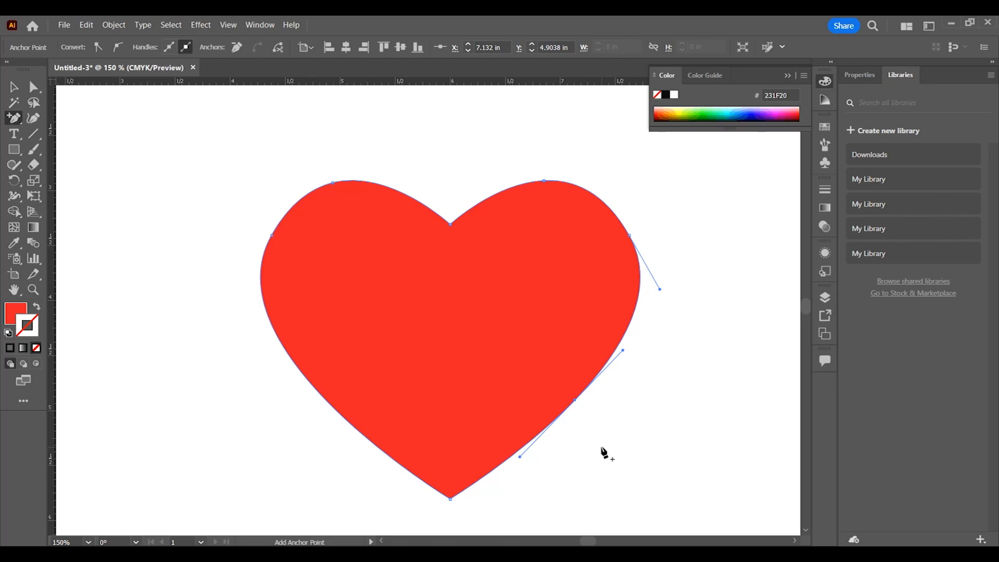
{"action": "left_click", "coordinate": [32, 88]}
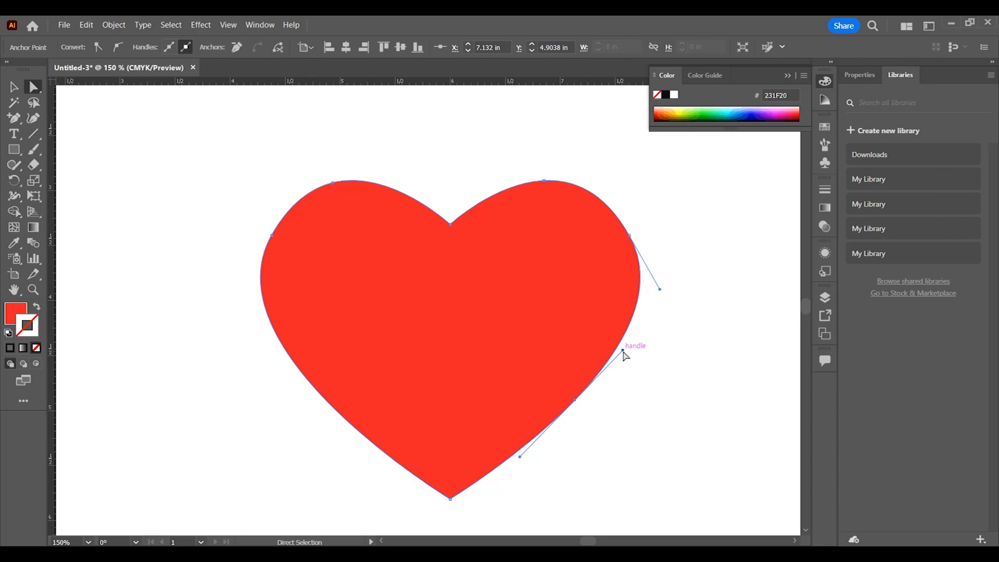
{"action": "left_click_drag", "start_coordinate": [622, 351], "coordinate": [640, 450]}
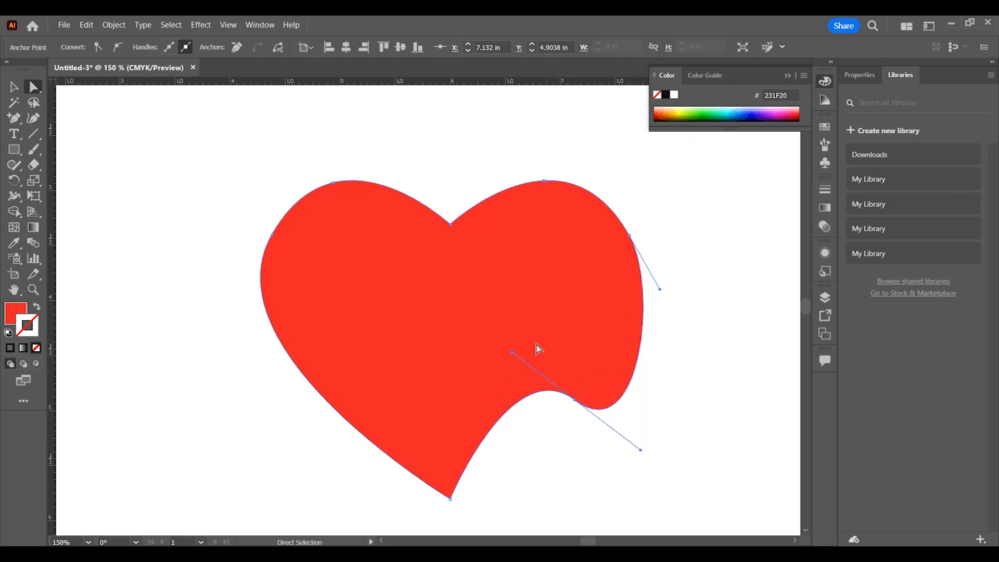
{"action": "mouse_move", "coordinate": [512, 358]}
{"action": "left_mouse_down"}
{"action": "mouse_move", "coordinate": [504, 380]}
{"action": "mouse_move", "coordinate": [502, 350]}
{"action": "left_mouse_up"}
Step: Bulge the heart's left side with its curve handles and a new lower-left anchor point moved to about X 4.26 in, Y 4.84 in
{"action": "left_click_drag", "start_coordinate": [252, 248], "coordinate": [171, 377]}
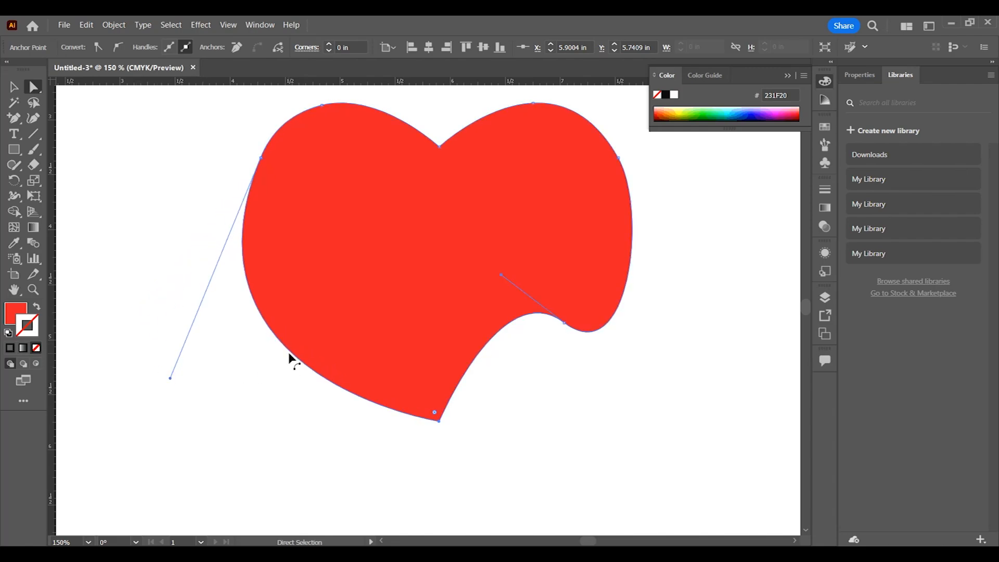
{"action": "left_click", "coordinate": [14, 118]}
{"action": "left_click", "coordinate": [271, 330]}
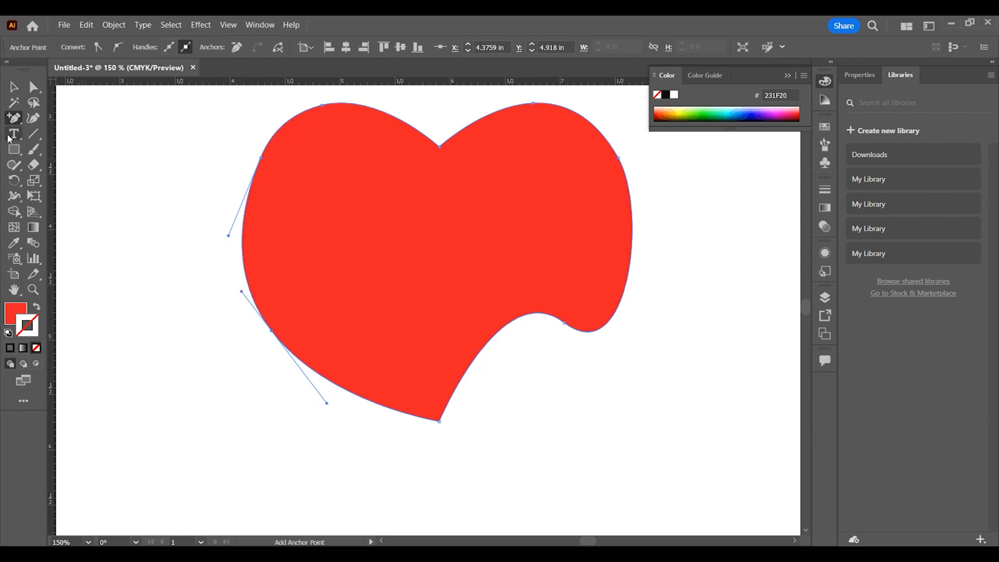
{"action": "key", "text": "a"}
{"action": "left_click_drag", "start_coordinate": [331, 401], "coordinate": [339, 433]}
{"action": "left_click", "coordinate": [272, 330]}
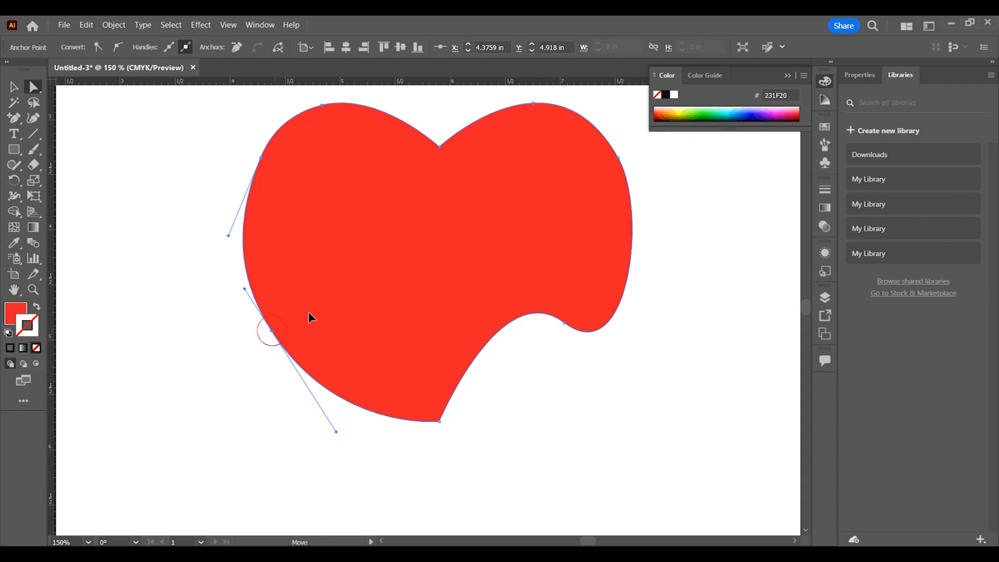
{"action": "mouse_move", "coordinate": [272, 331]}
{"action": "left_mouse_down"}
{"action": "mouse_move", "coordinate": [419, 225]}
{"action": "mouse_move", "coordinate": [239, 370]}
{"action": "mouse_move", "coordinate": [259, 325]}
{"action": "left_mouse_up"}
Step: Remove the heart's anchor points one by one with the Delete Anchor Point tool, starting at the lower tip, until none are left
{"action": "left_click_drag", "start_coordinate": [14, 118], "coordinate": [81, 154]}
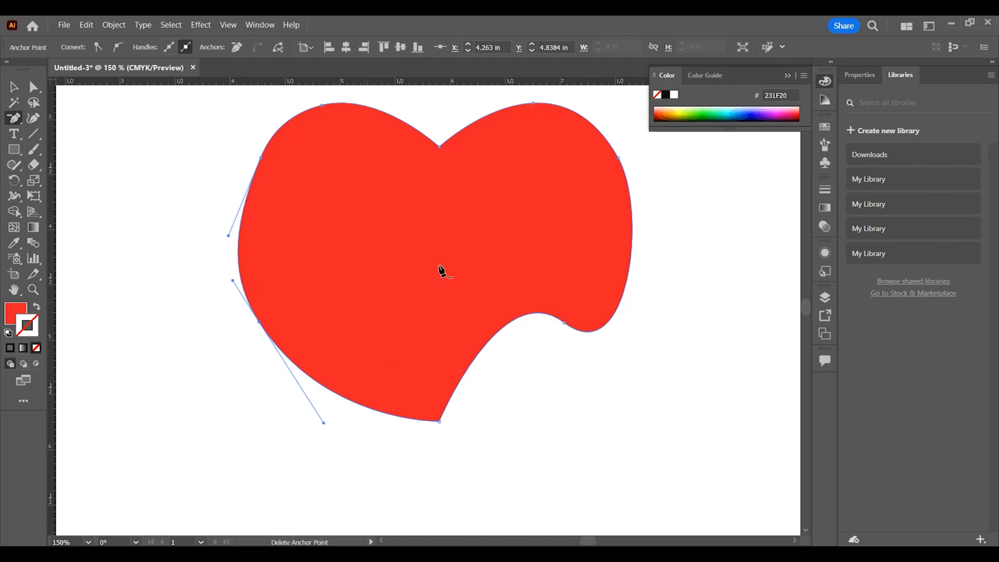
{"action": "left_click", "coordinate": [440, 421]}
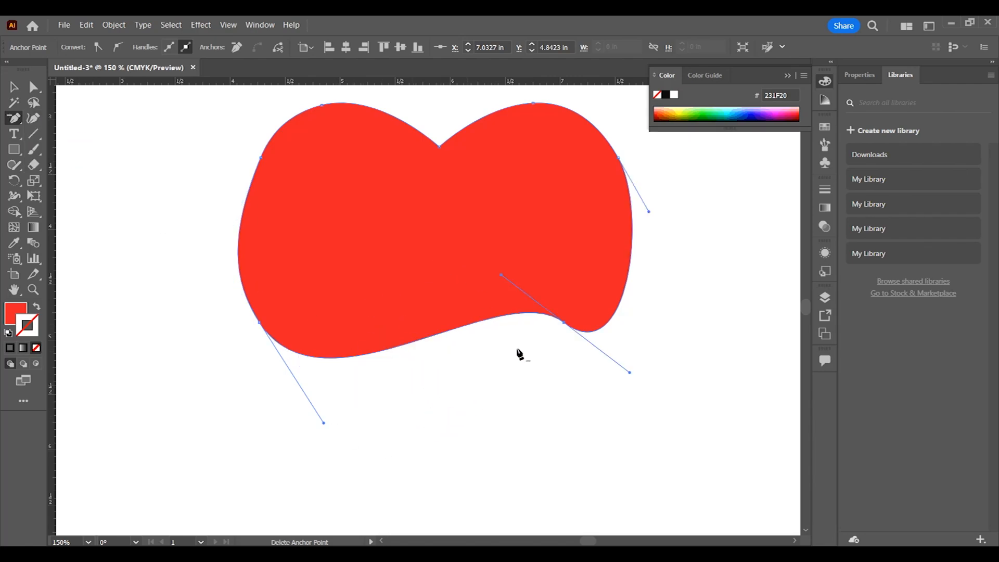
{"action": "left_click", "coordinate": [565, 323]}
{"action": "left_click", "coordinate": [618, 157]}
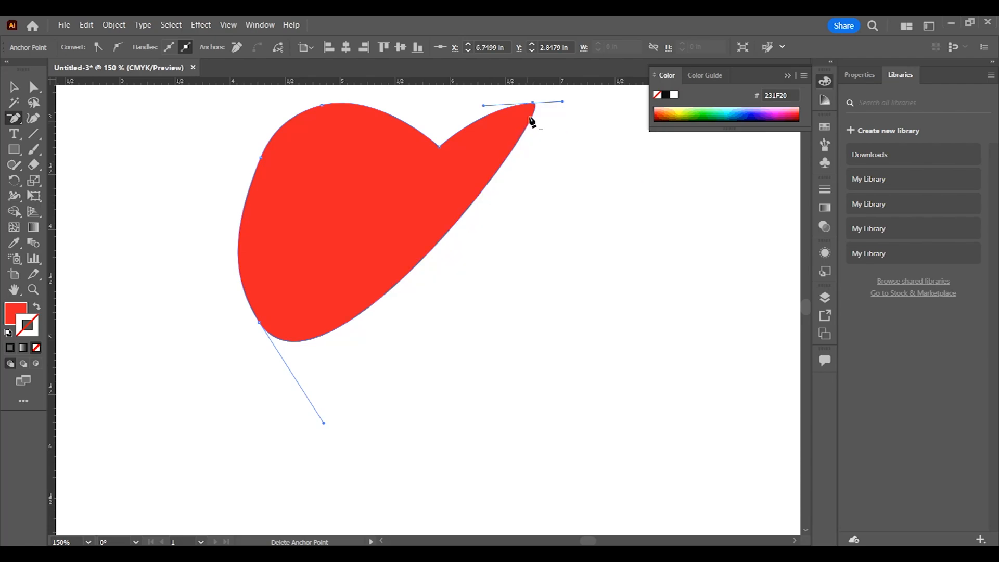
{"action": "left_click", "coordinate": [533, 104]}
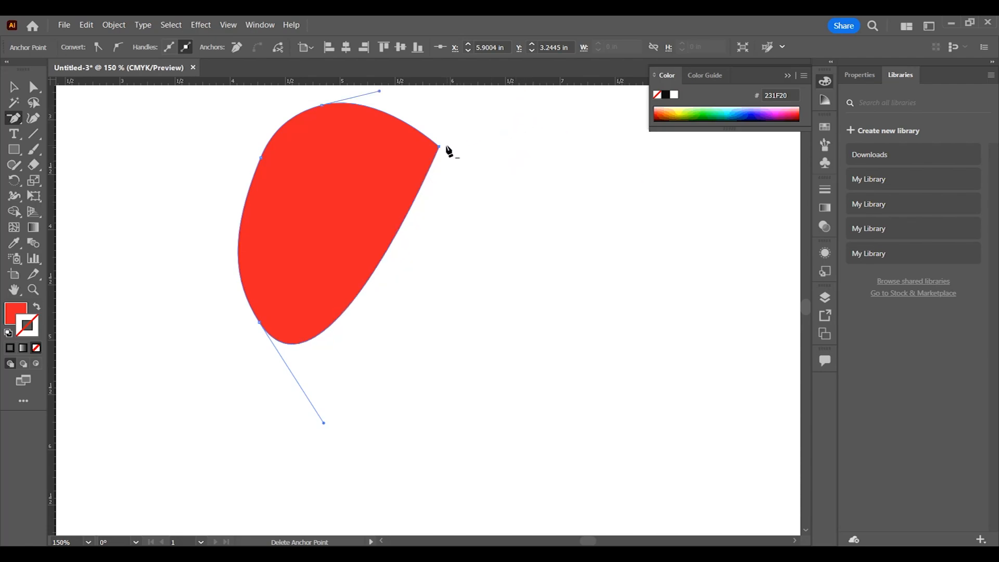
{"action": "left_click", "coordinate": [439, 146]}
{"action": "left_click", "coordinate": [321, 107]}
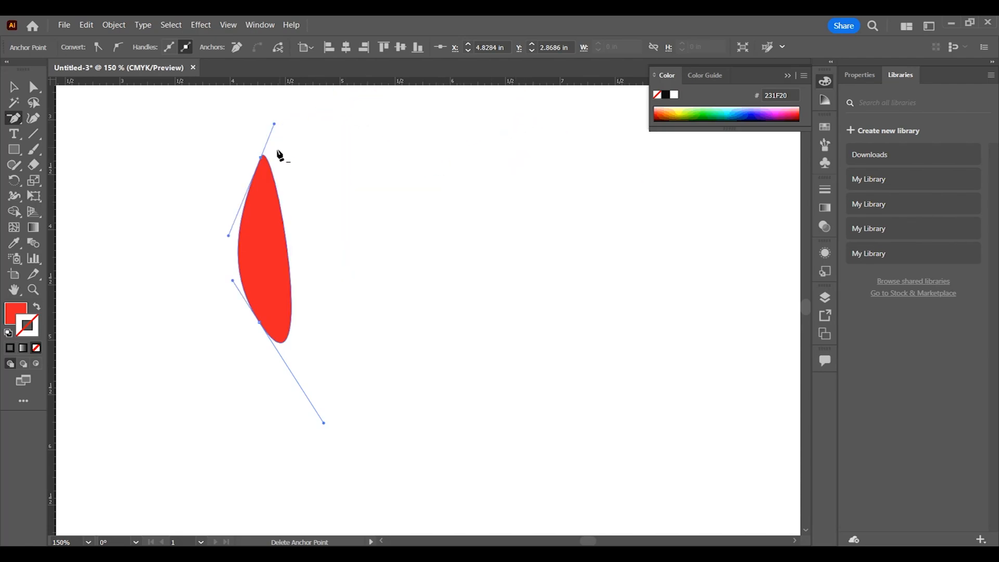
{"action": "left_click", "coordinate": [261, 157]}
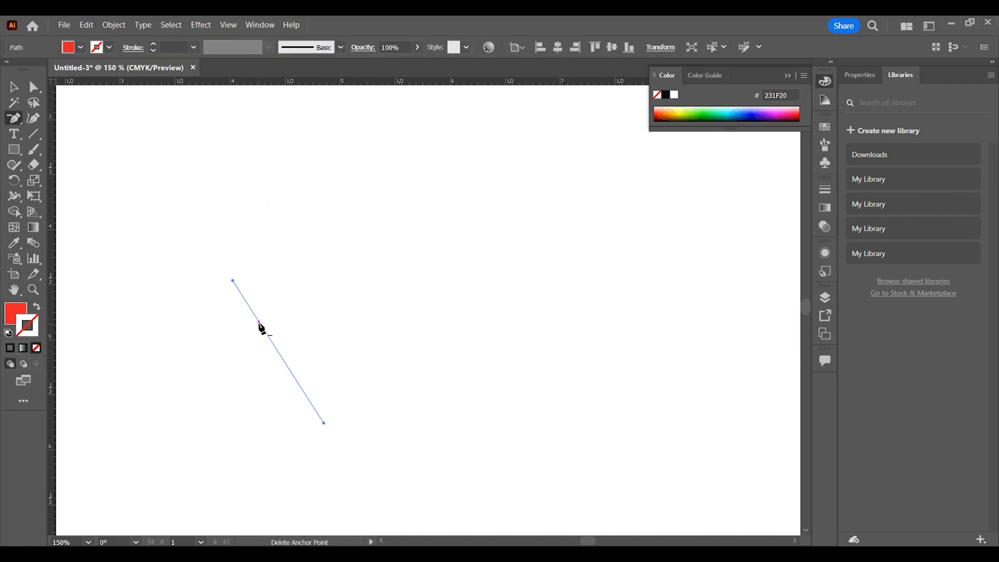
{"action": "left_click", "coordinate": [259, 324]}
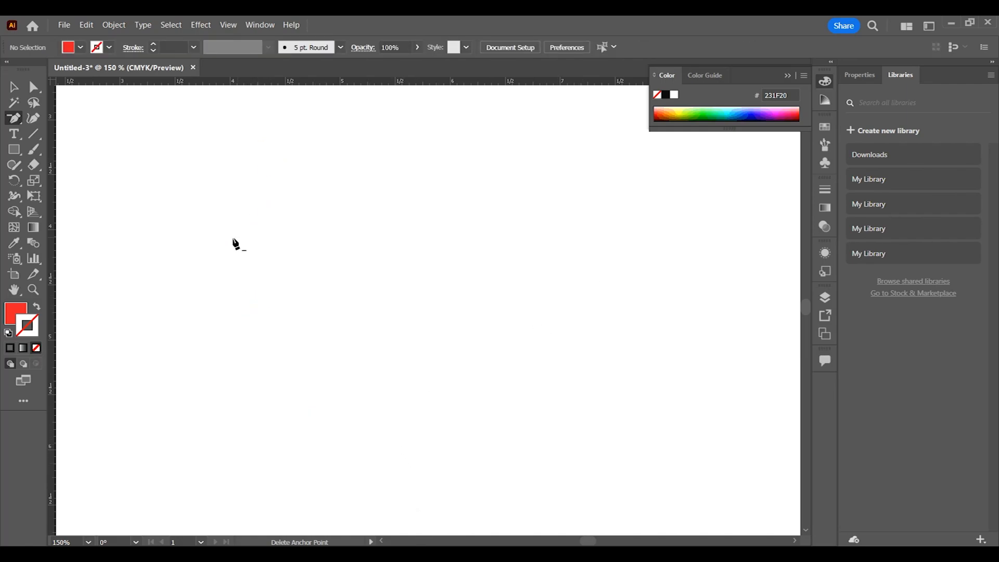
Step: Draw a red rectangle about 2.2 in wide and 1.89 in high in the middle of the artboard
{"action": "key", "text": "ctrl"}
{"action": "left_click", "coordinate": [19, 123]}
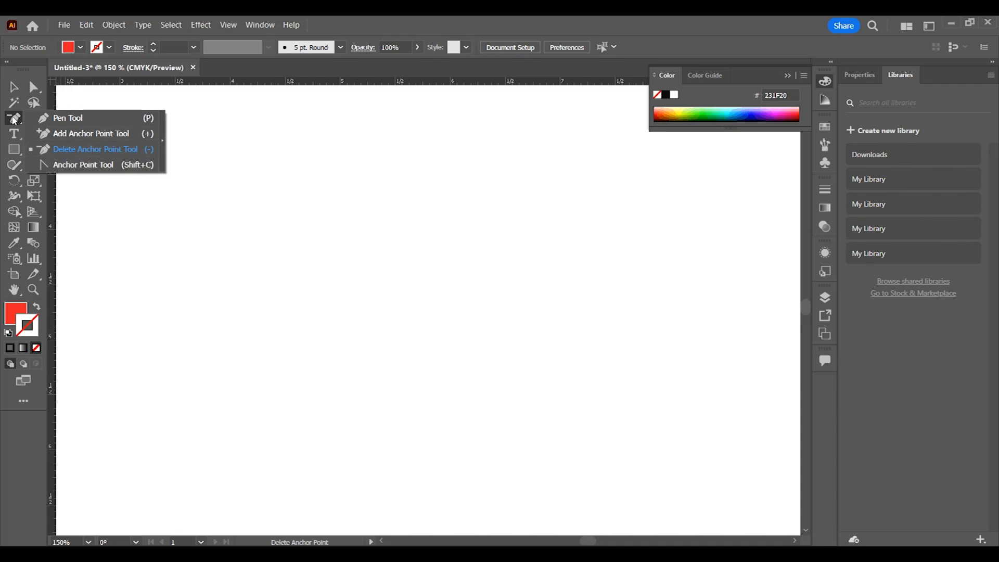
{"action": "left_click", "coordinate": [15, 149]}
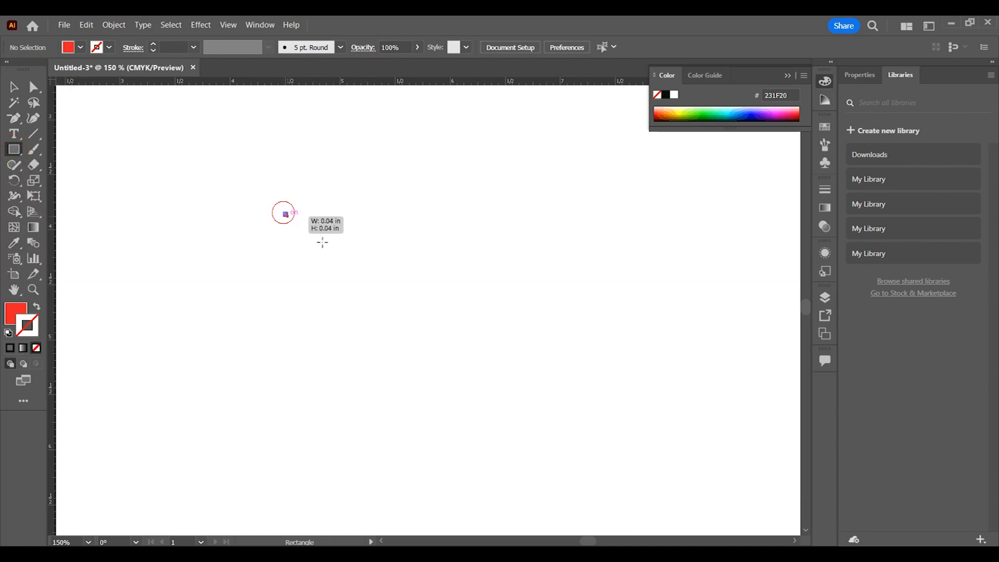
{"action": "left_click_drag", "start_coordinate": [283, 212], "coordinate": [525, 419]}
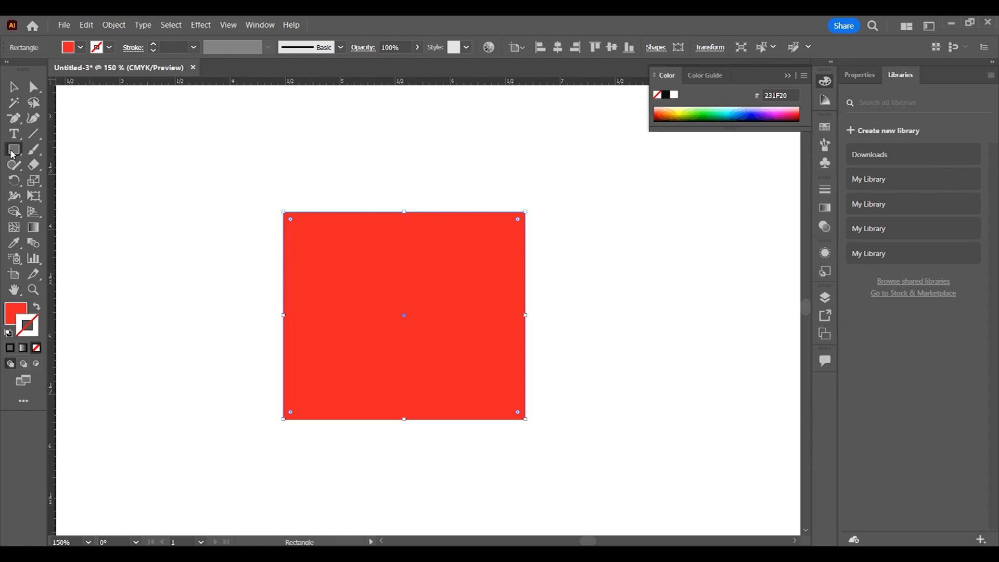
Step: Convert the rectangle's two upper corners into smooth curves with the Anchor Point tool, forming a rounded dome
{"action": "left_click", "coordinate": [14, 118]}
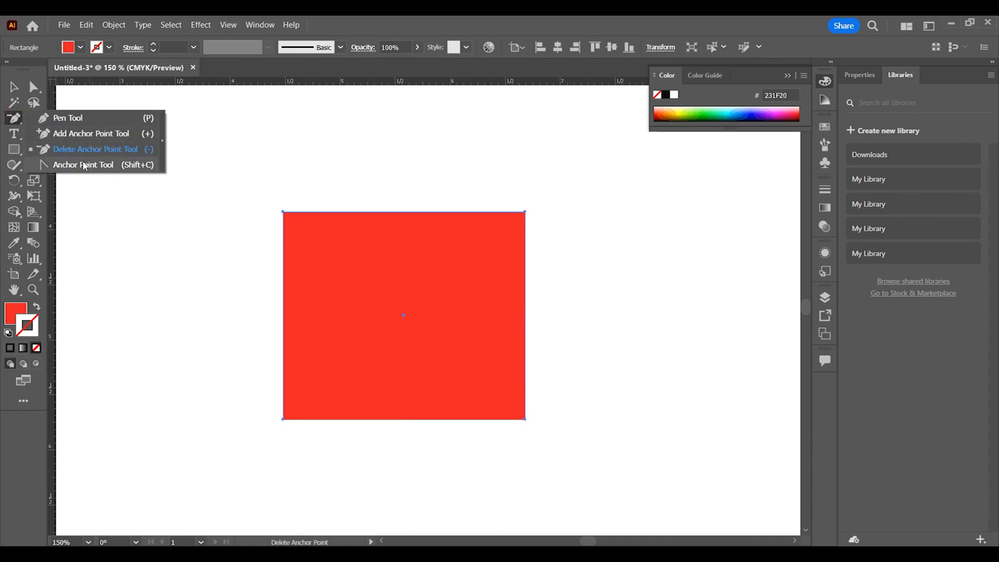
{"action": "left_click", "coordinate": [84, 165]}
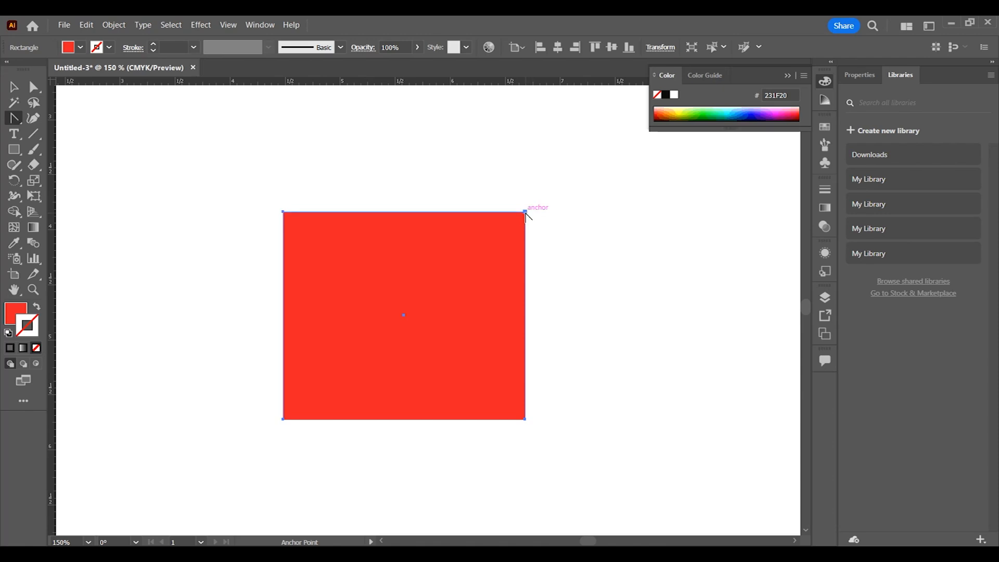
{"action": "left_click_drag", "start_coordinate": [525, 212], "coordinate": [596, 292]}
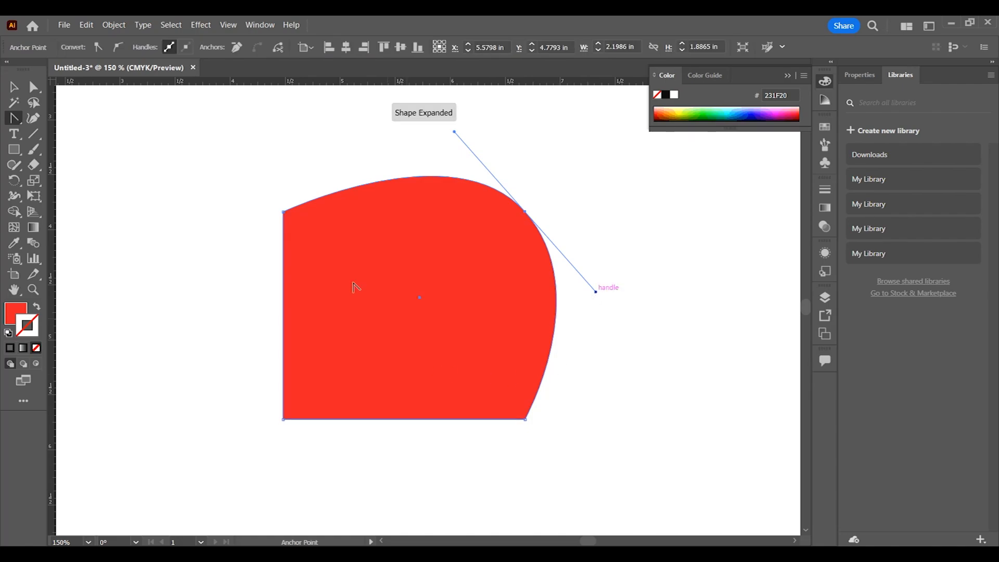
{"action": "left_click_drag", "start_coordinate": [283, 211], "coordinate": [345, 132]}
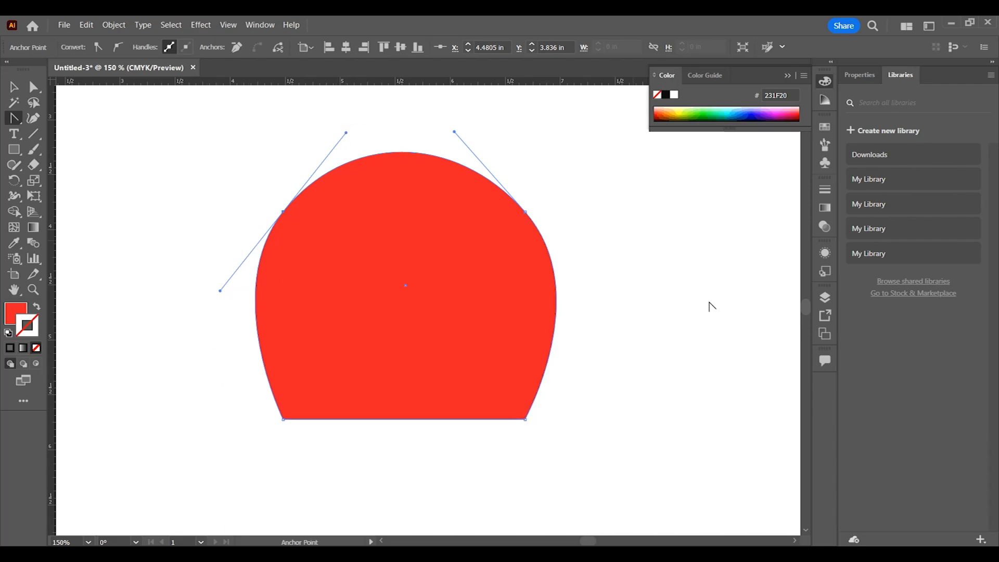
Step: Convert the shape's two upper anchor points back to sharp corners and delete the rectangle
{"action": "left_click", "coordinate": [525, 212]}
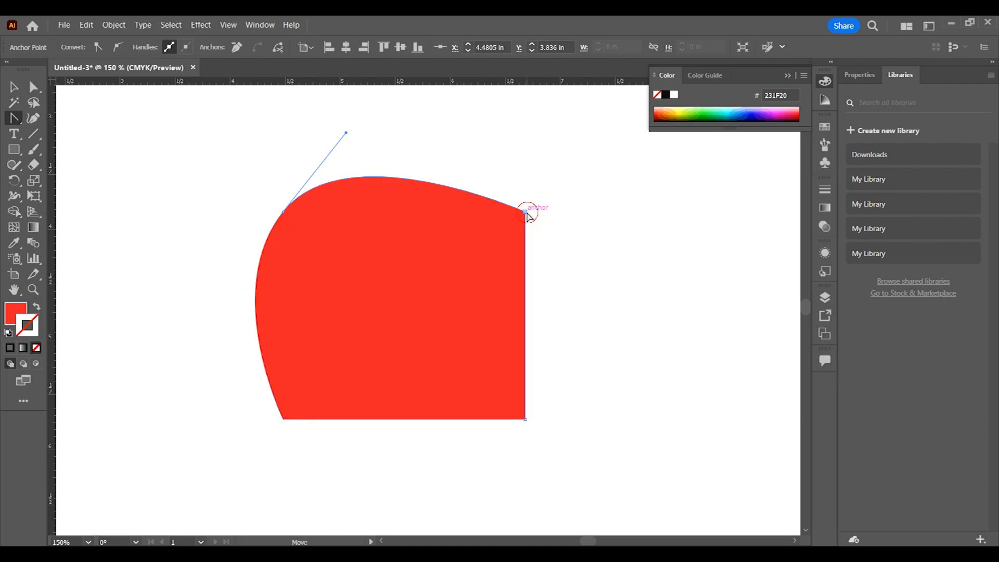
{"action": "left_click", "coordinate": [283, 212]}
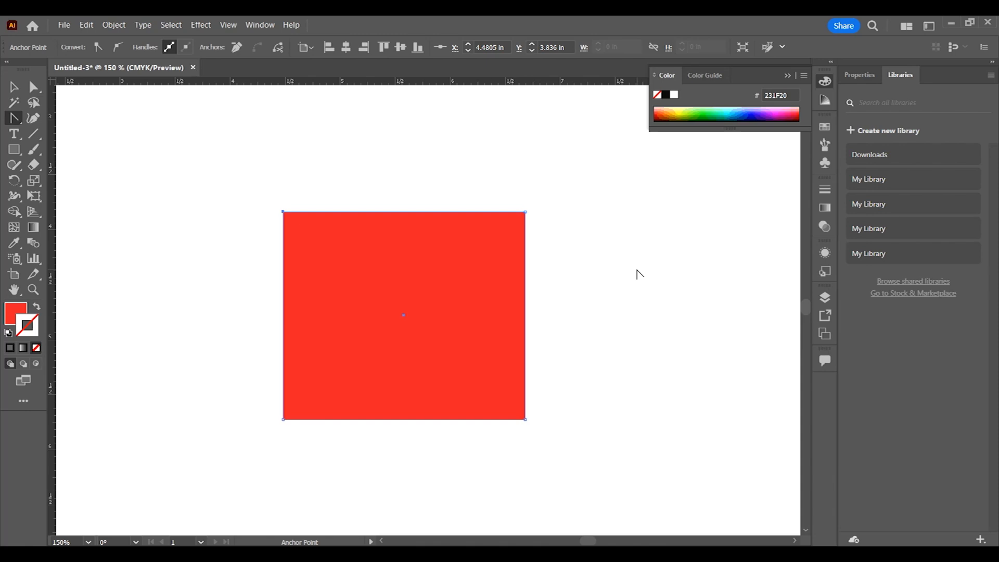
{"action": "key", "text": "ctrl+a"}
{"action": "key", "text": "Delete"}
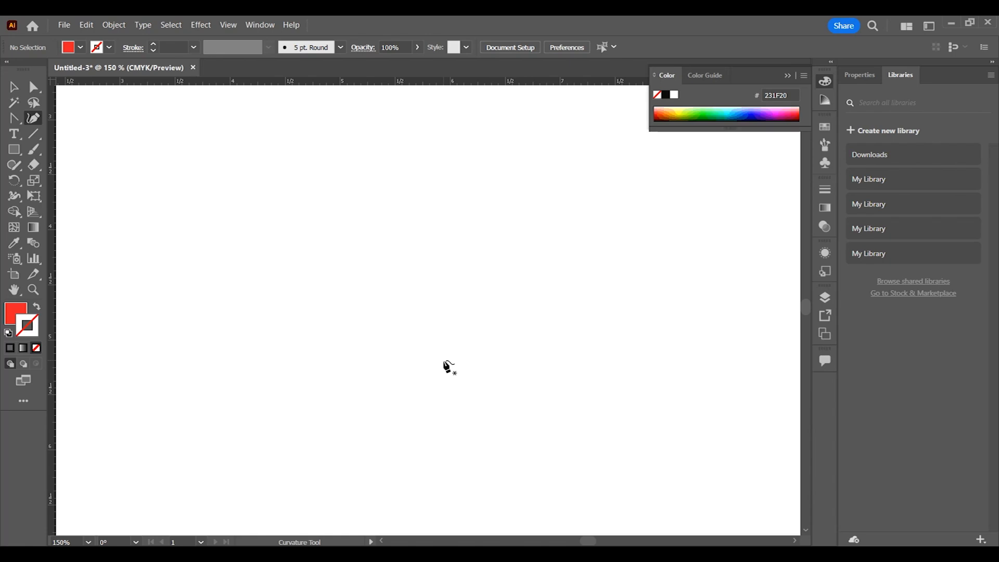
Step: Draw a closed, roughly circular red shape from four anchor points with the Curvature tool
{"action": "left_click", "coordinate": [330, 197]}
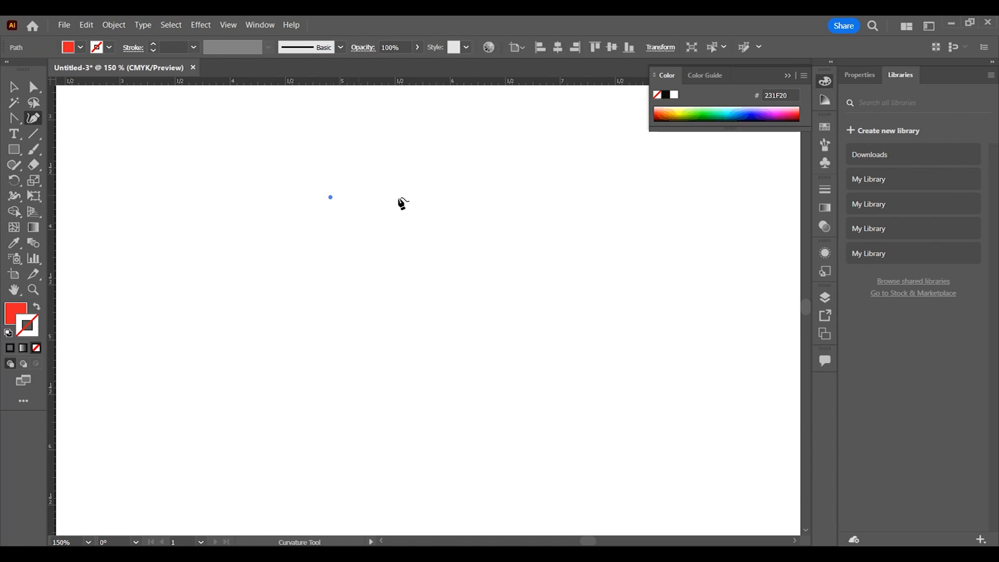
{"action": "left_click", "coordinate": [554, 219]}
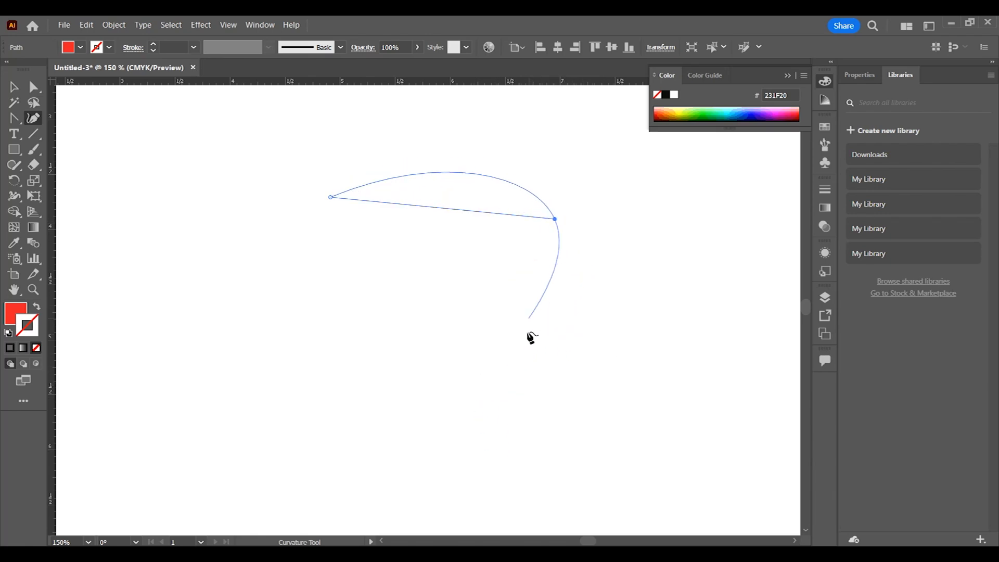
{"action": "left_click", "coordinate": [543, 405]}
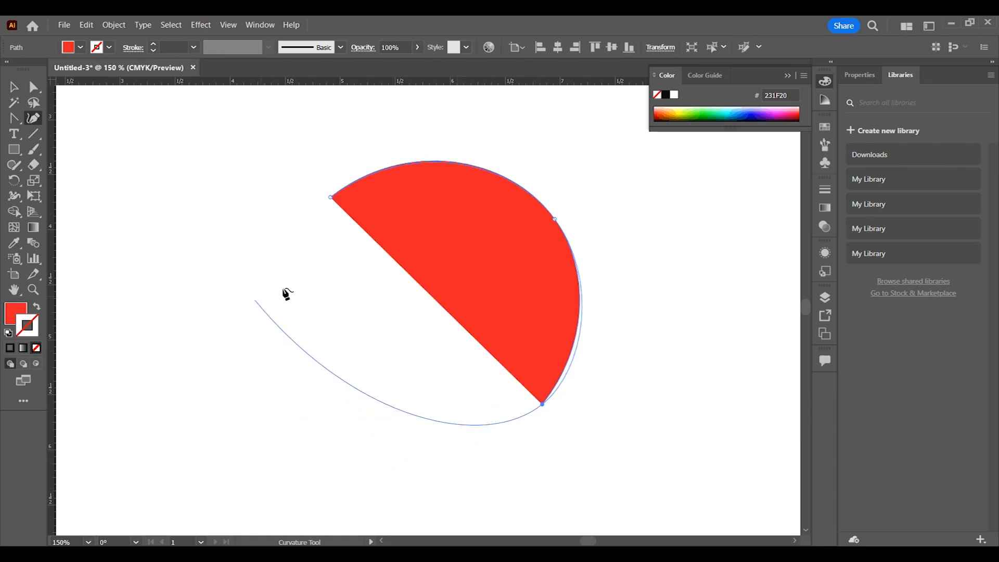
{"action": "left_click", "coordinate": [332, 405]}
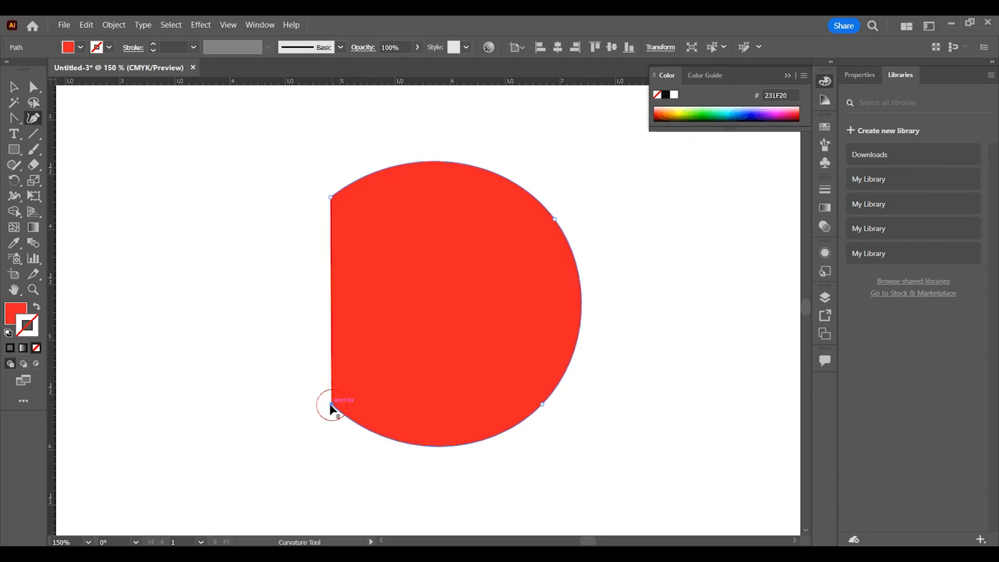
{"action": "left_click", "coordinate": [331, 198]}
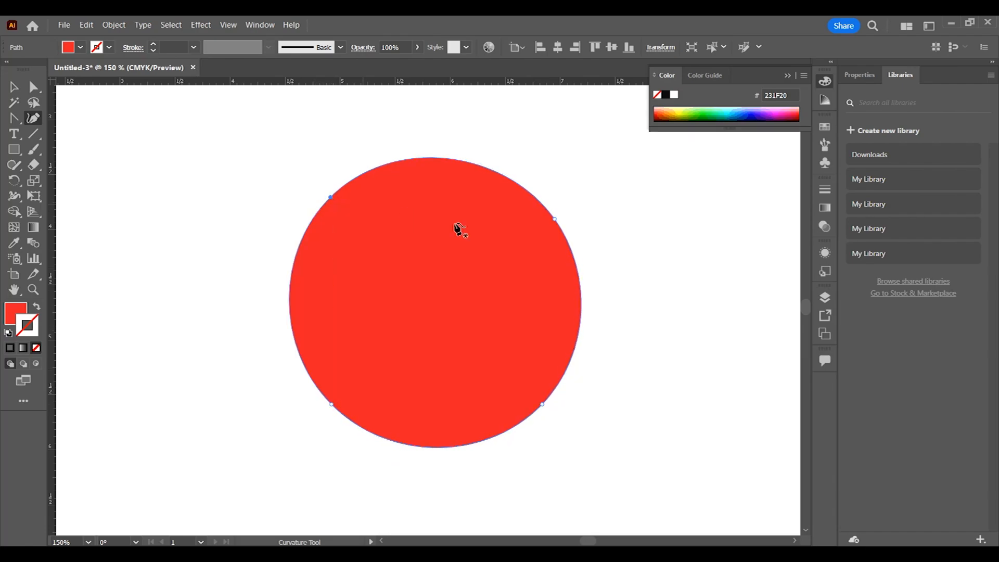
{"action": "left_click", "coordinate": [14, 119]}
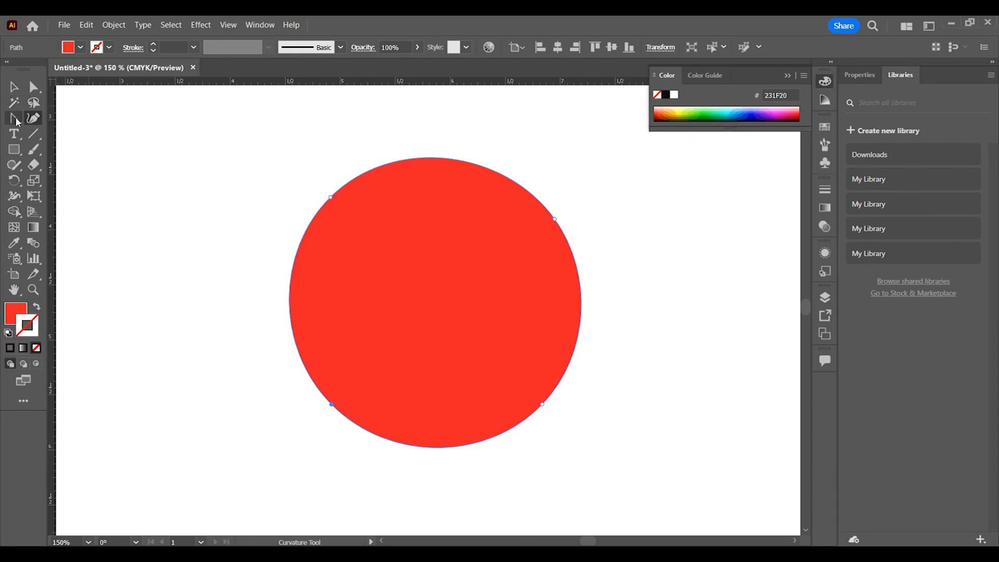
{"action": "right_click", "coordinate": [16, 121]}
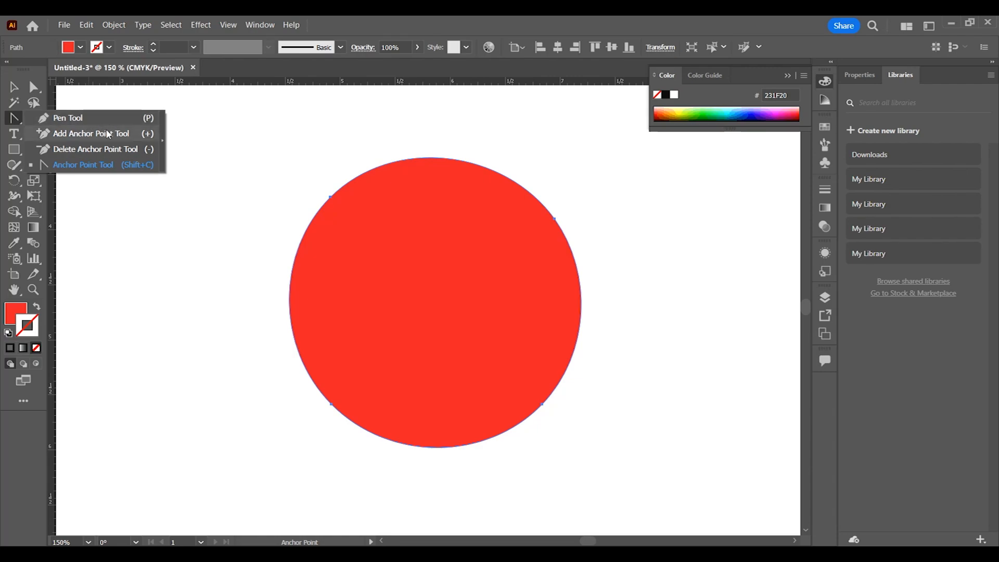
{"action": "left_click", "coordinate": [103, 165]}
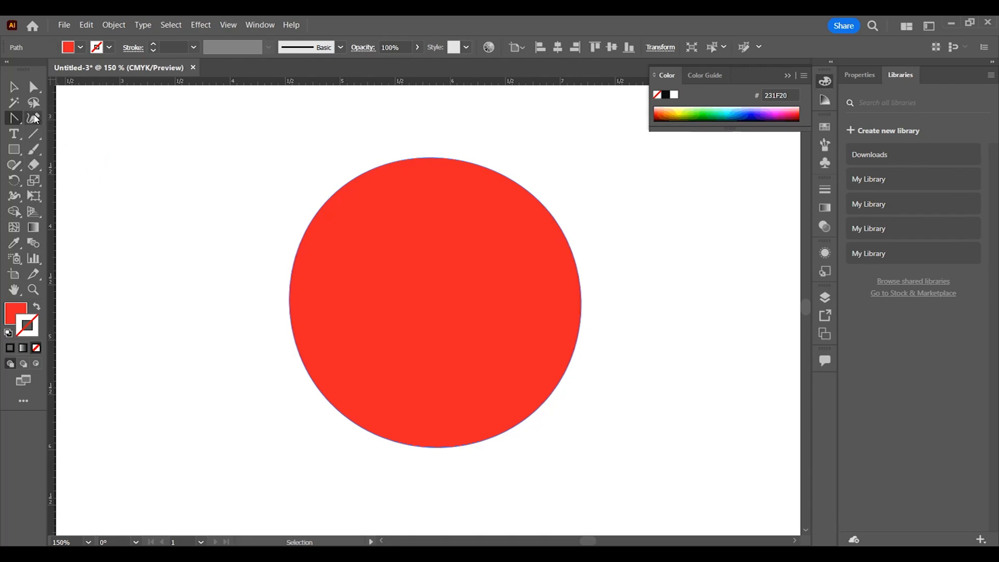
{"action": "left_click", "coordinate": [16, 119]}
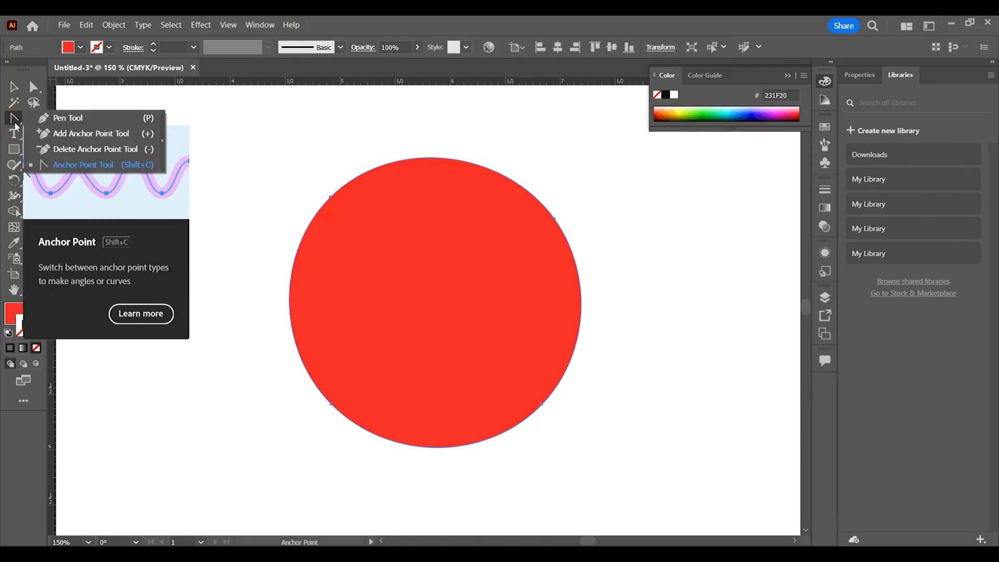
{"action": "left_click", "coordinate": [62, 118]}
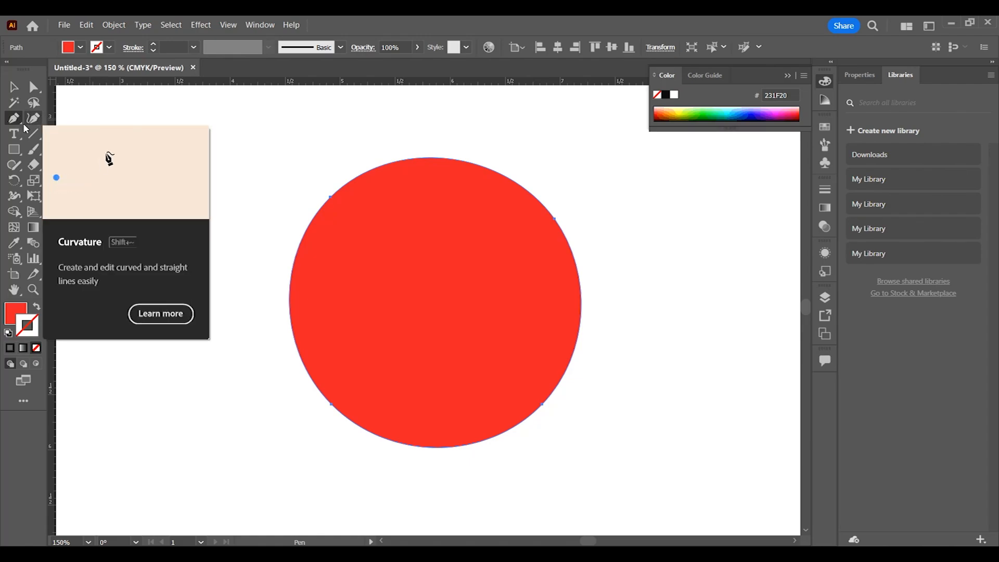
Step: Deselect the round red shape with the Selection tool
{"action": "left_click", "coordinate": [9, 88]}
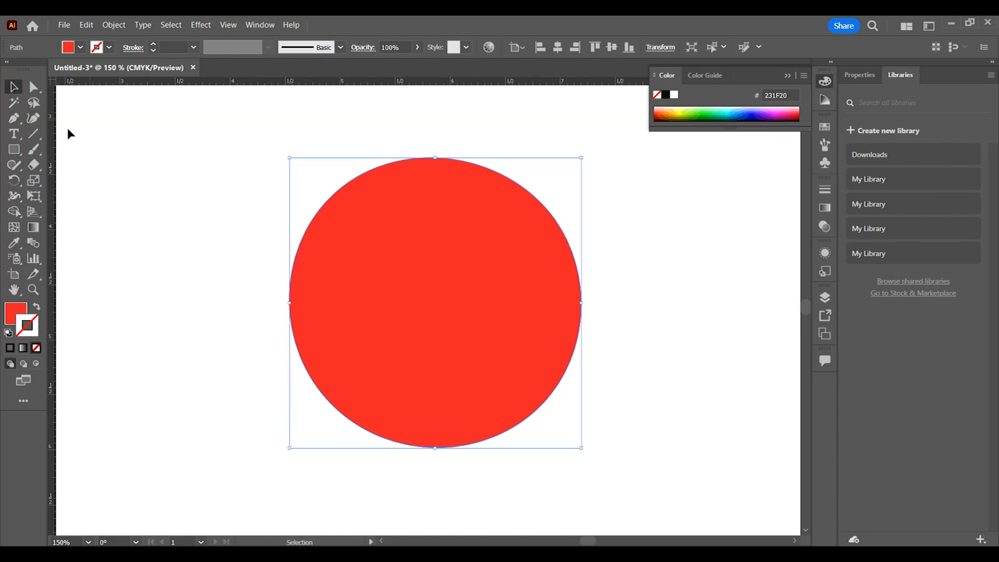
{"action": "left_click", "coordinate": [186, 166]}
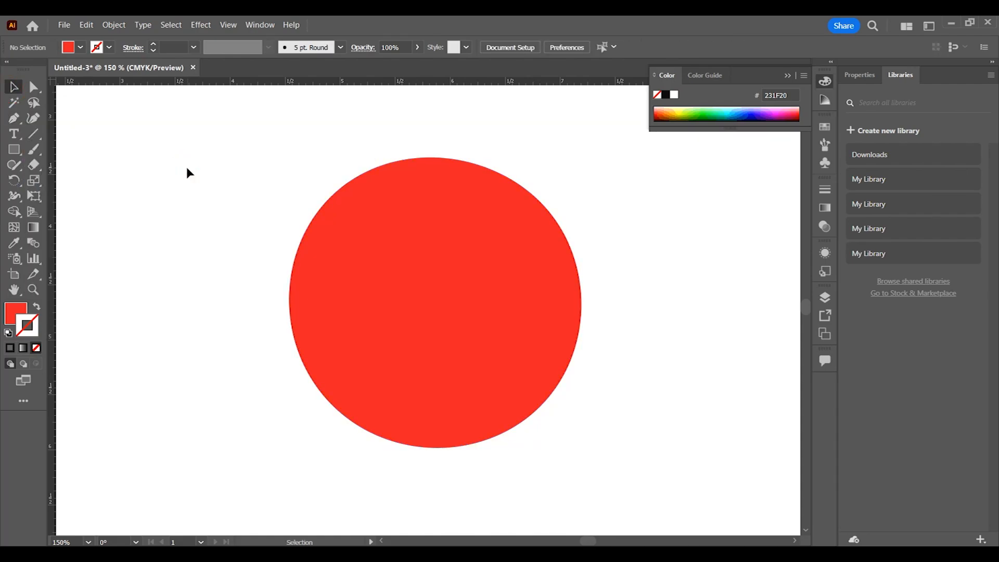